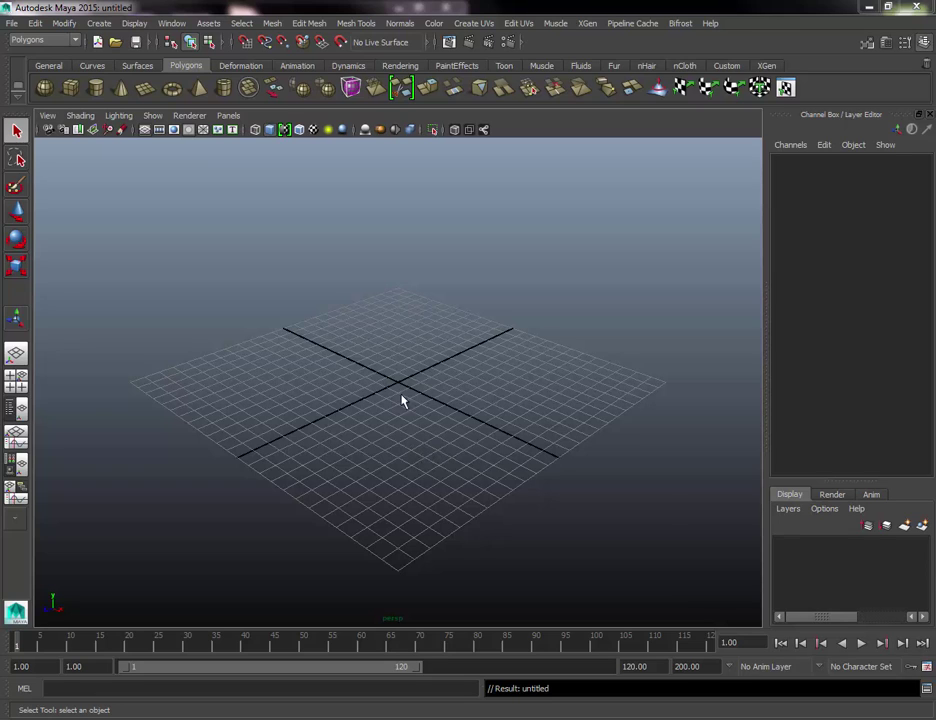
Start a new project in the project settings and name it Barrel.
left_click(11, 24)
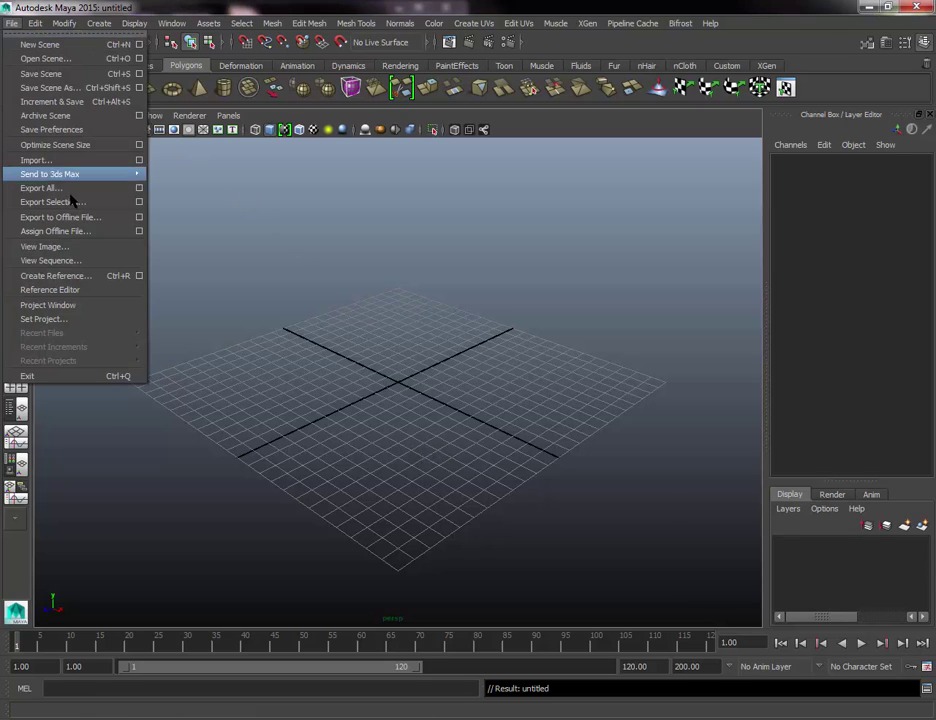
left_click(87, 307)
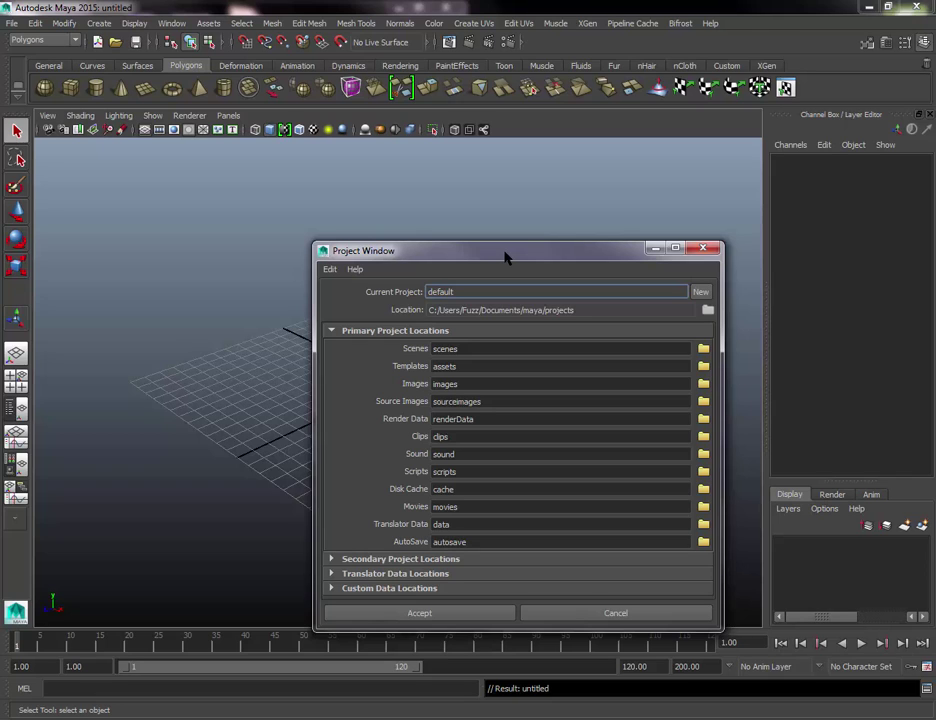
left_click_drag(497, 248, 406, 182)
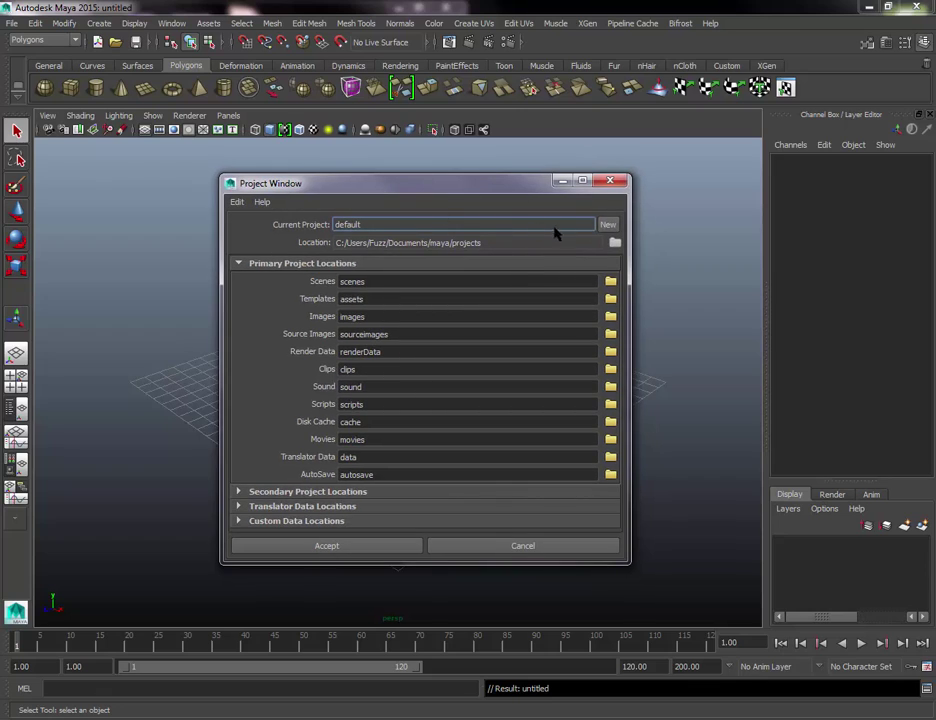
left_click(607, 224)
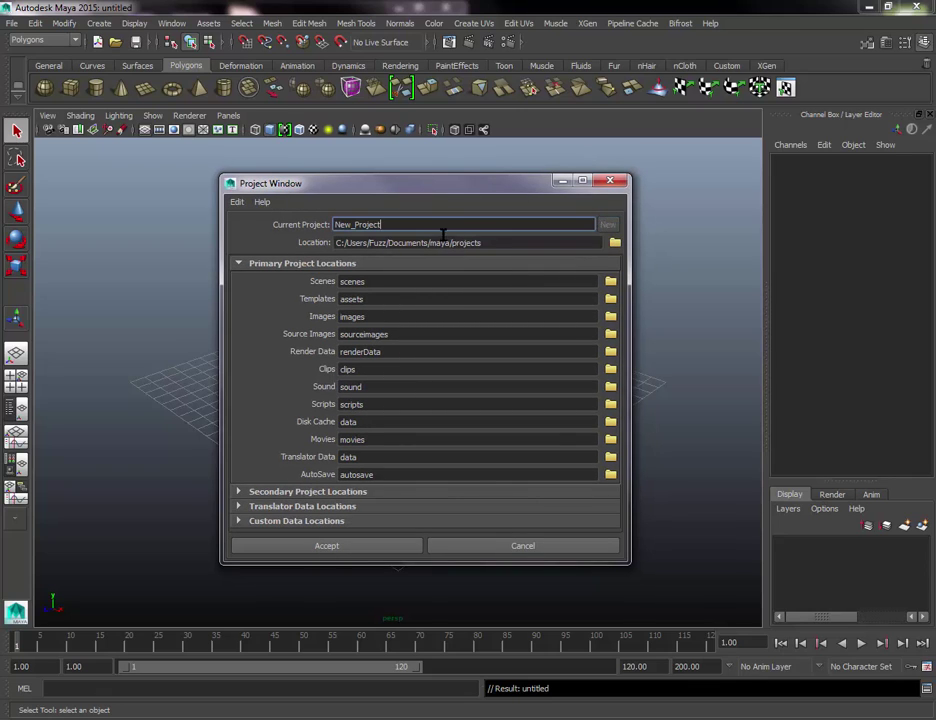
left_click_drag(441, 228, 250, 226)
type("Barrel")
Create a Barrel folder on the I: drive, use it as the project location and accept the project.
left_click(616, 246)
right_click(355, 297)
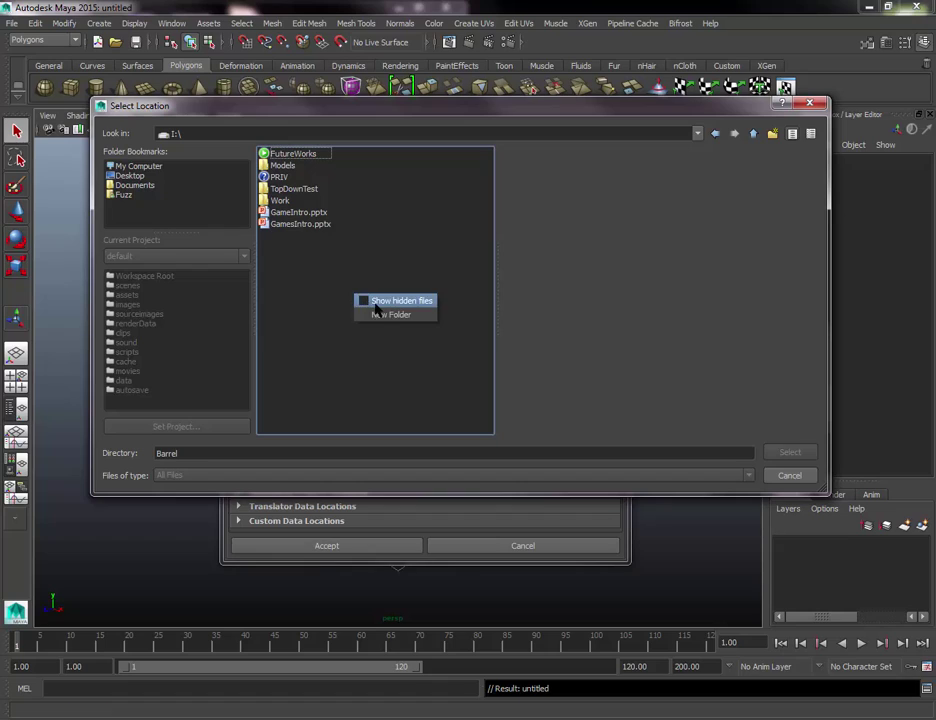
left_click(385, 314)
type("Barrel")
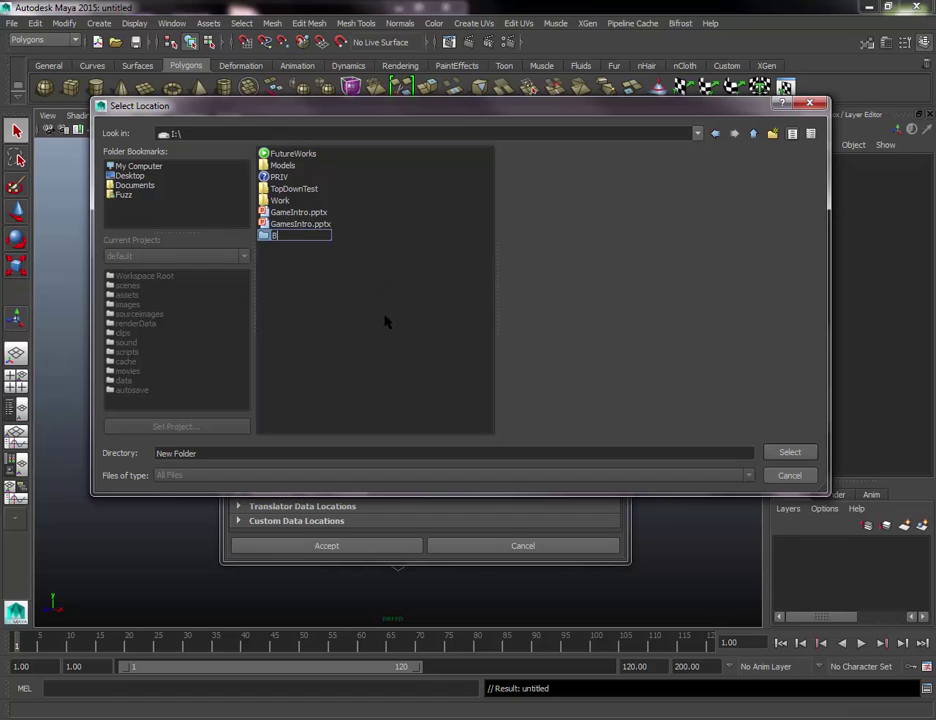
key("Return")
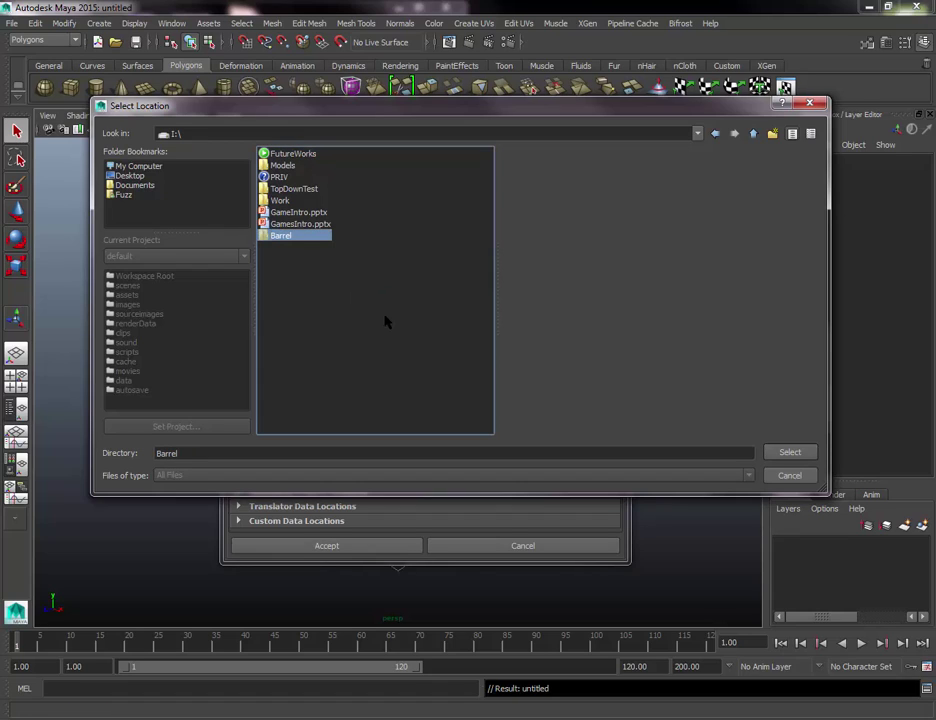
left_click(789, 453)
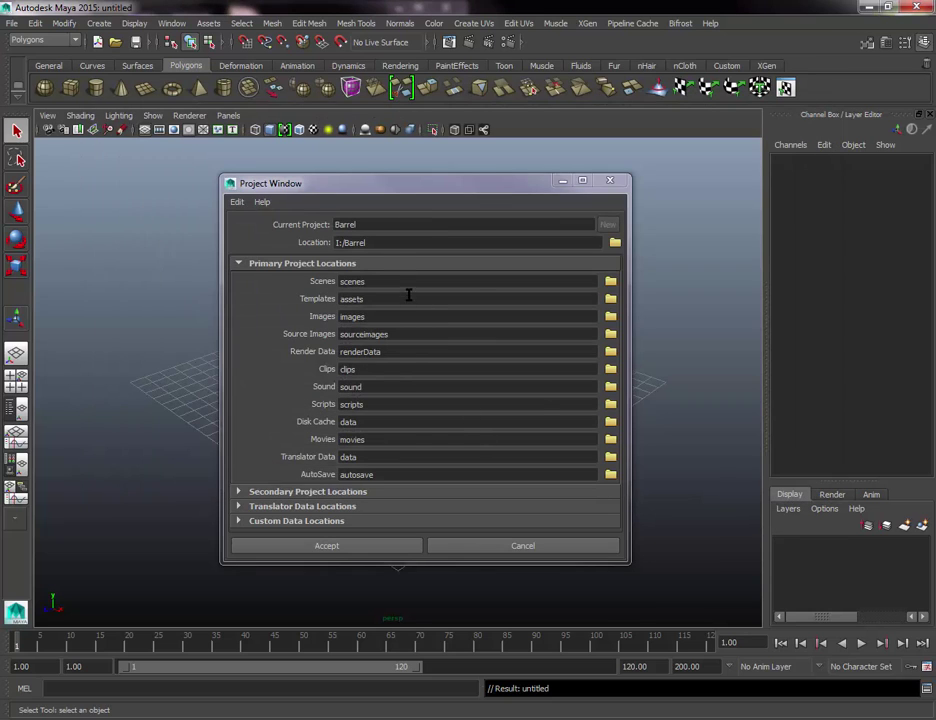
left_click(340, 547)
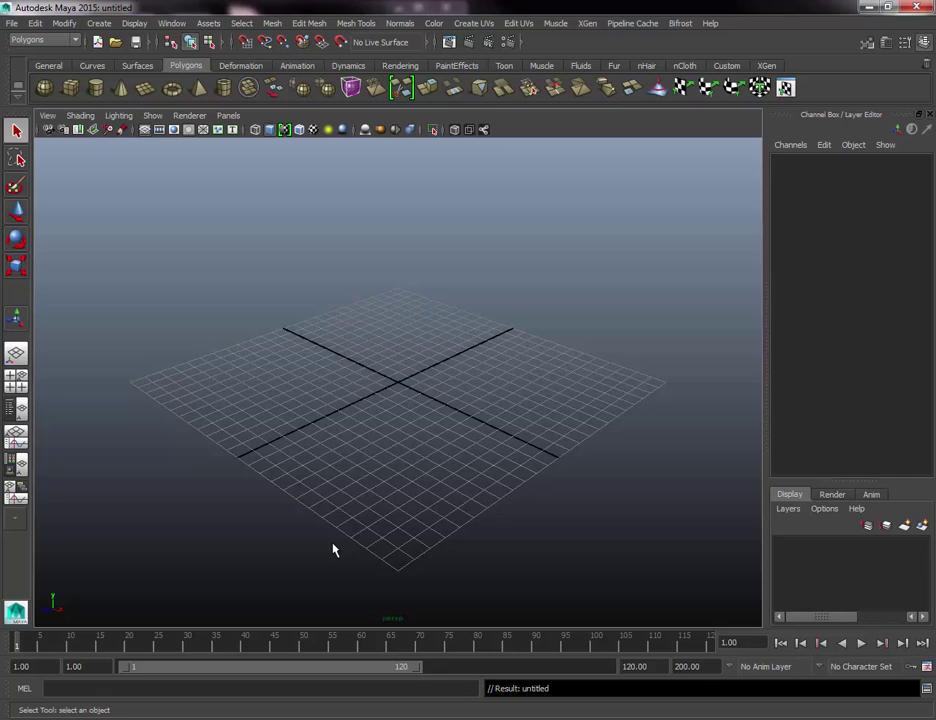
Set the Barrel folder inside I:\Barrel as the active project.
left_click(11, 23)
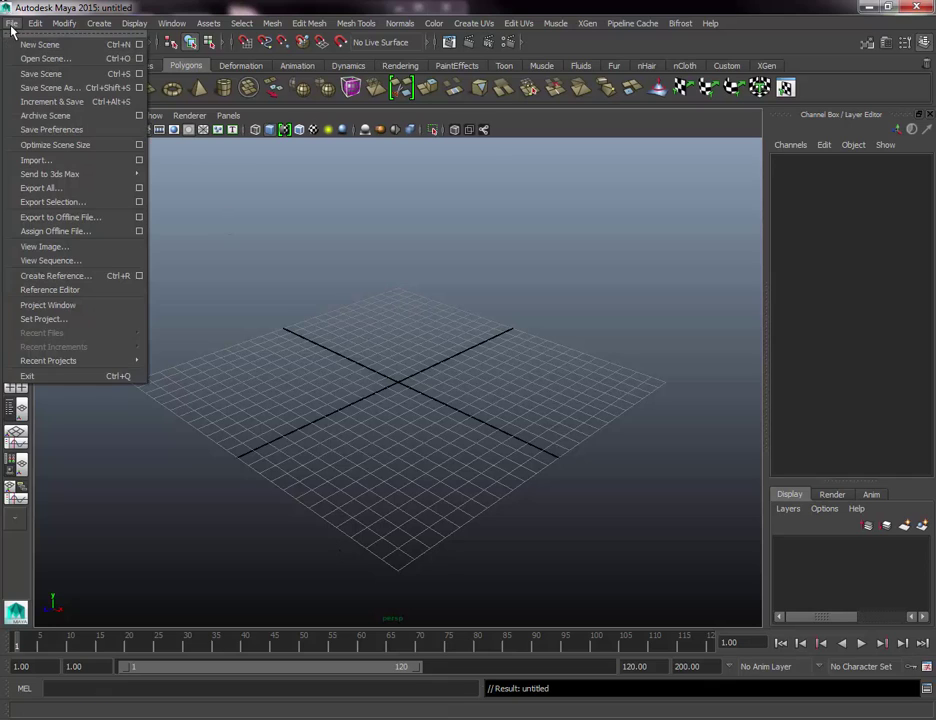
left_click(58, 320)
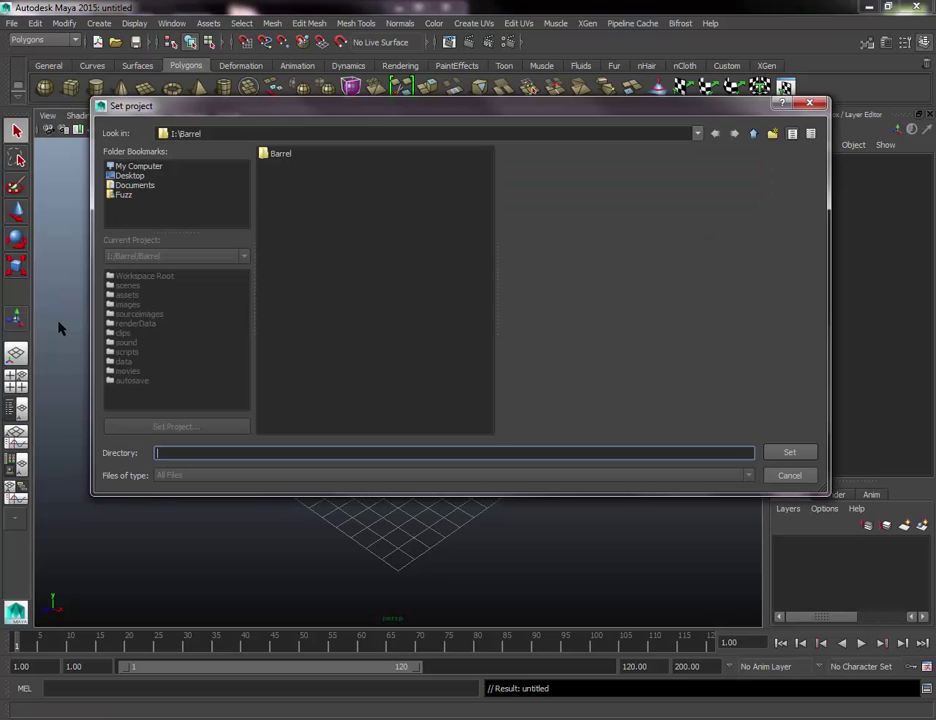
left_click(279, 154)
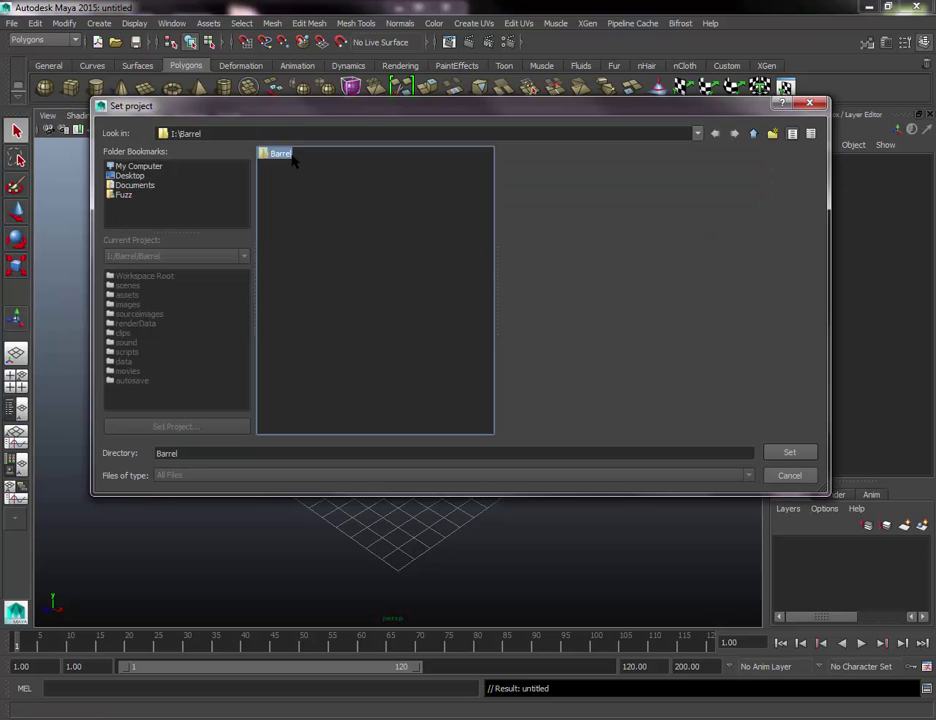
left_click(787, 452)
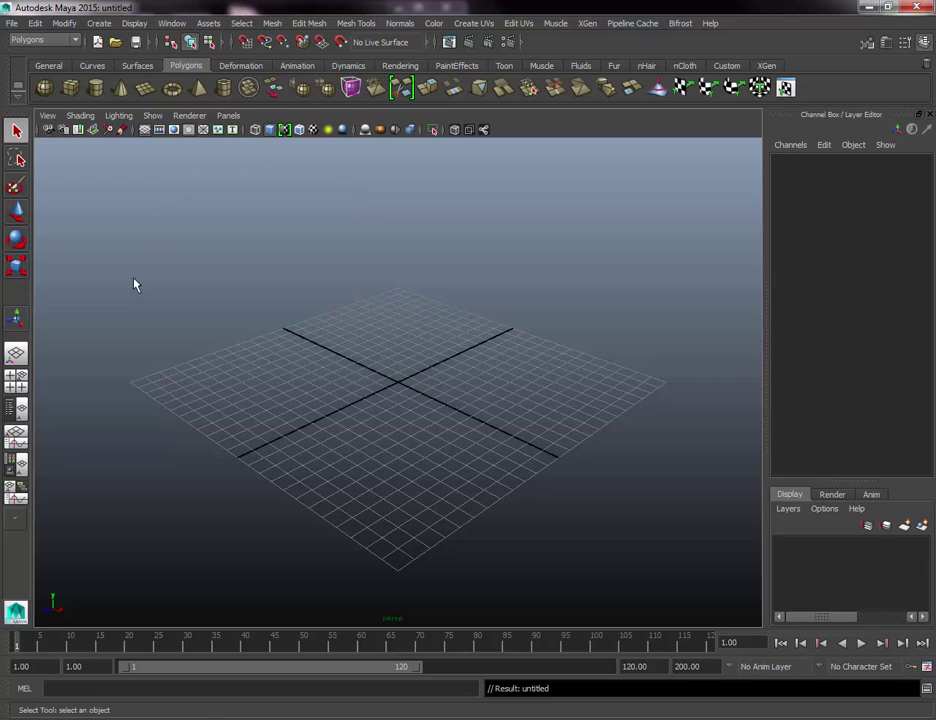
Draw a polygon cylinder with 20 axis divisions at the grid's centre, its midpoint about 6.2 units above the grid.
double_click(97, 92)
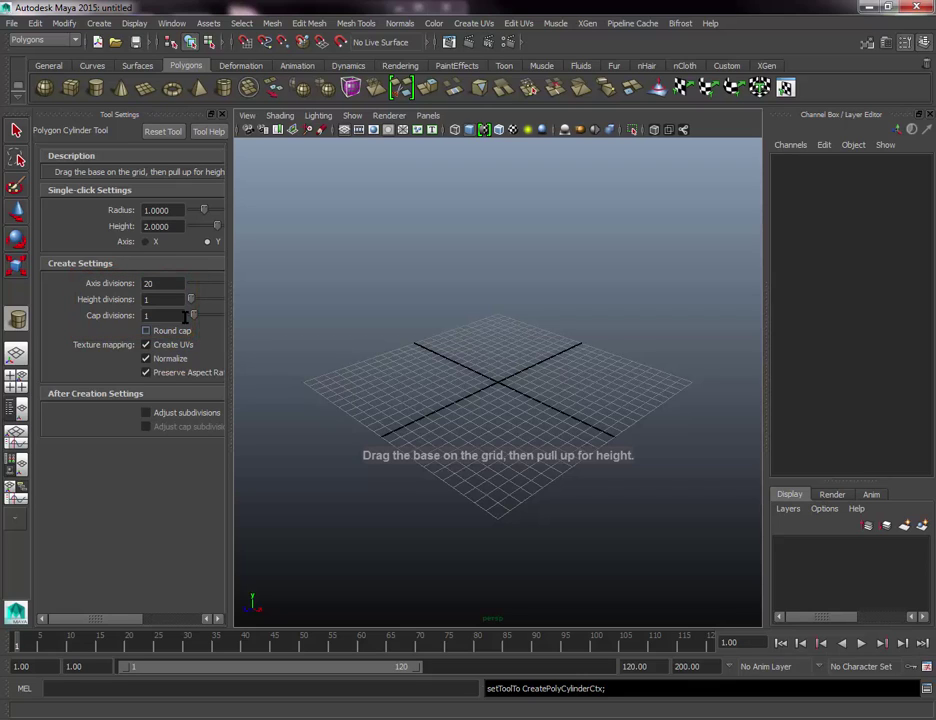
left_click(223, 116)
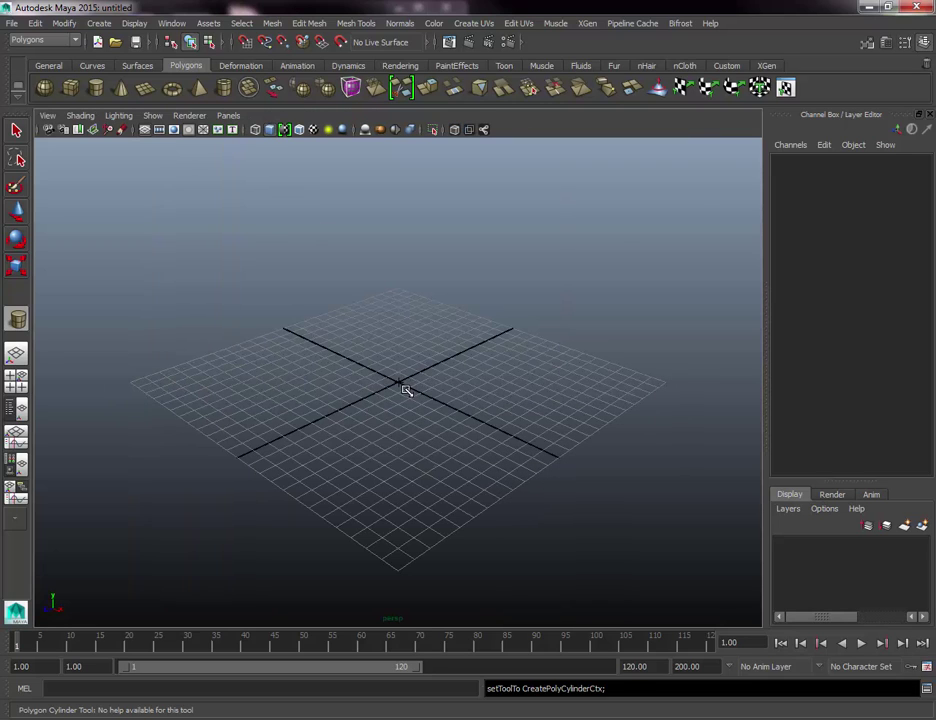
left_click_drag(407, 389, 456, 440)
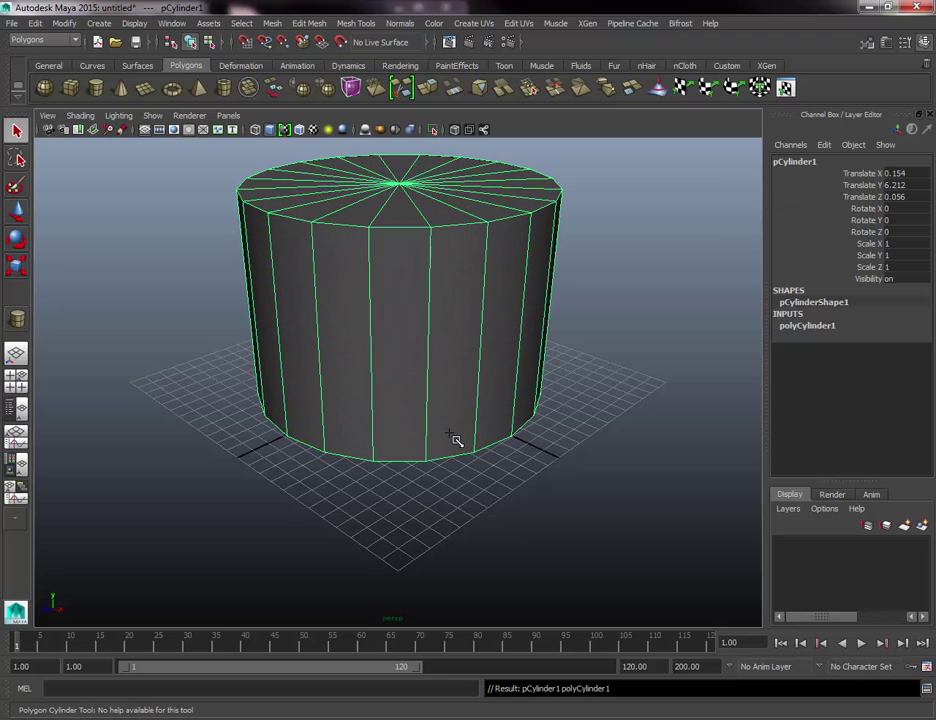
Centre the cylinder on the grid by setting its Translate X and Translate Z to 0.
left_click(894, 174)
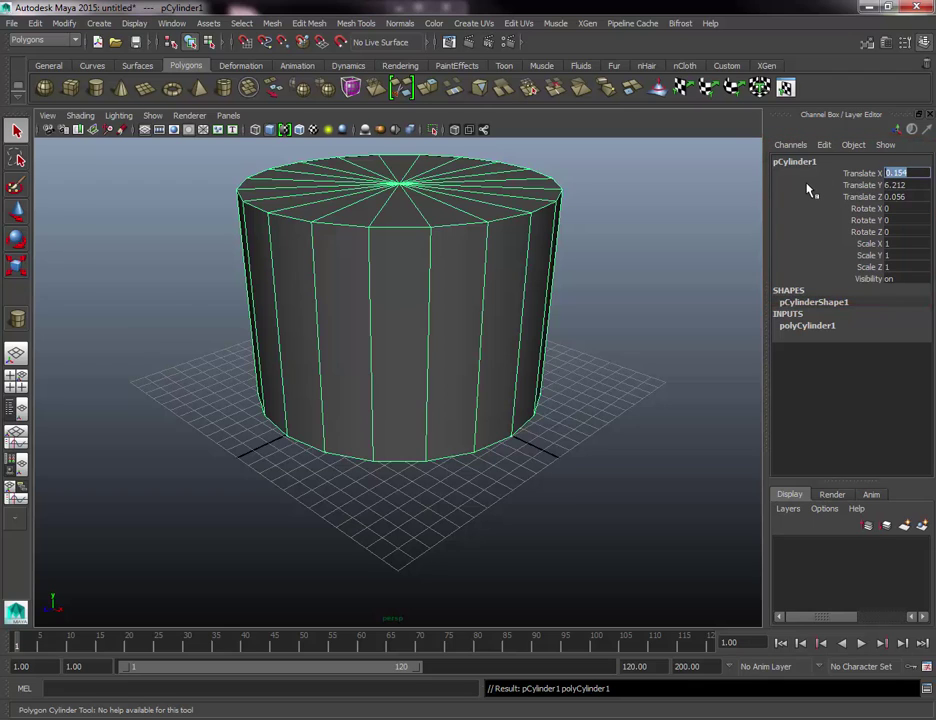
type("0")
left_click(912, 197)
type("0")
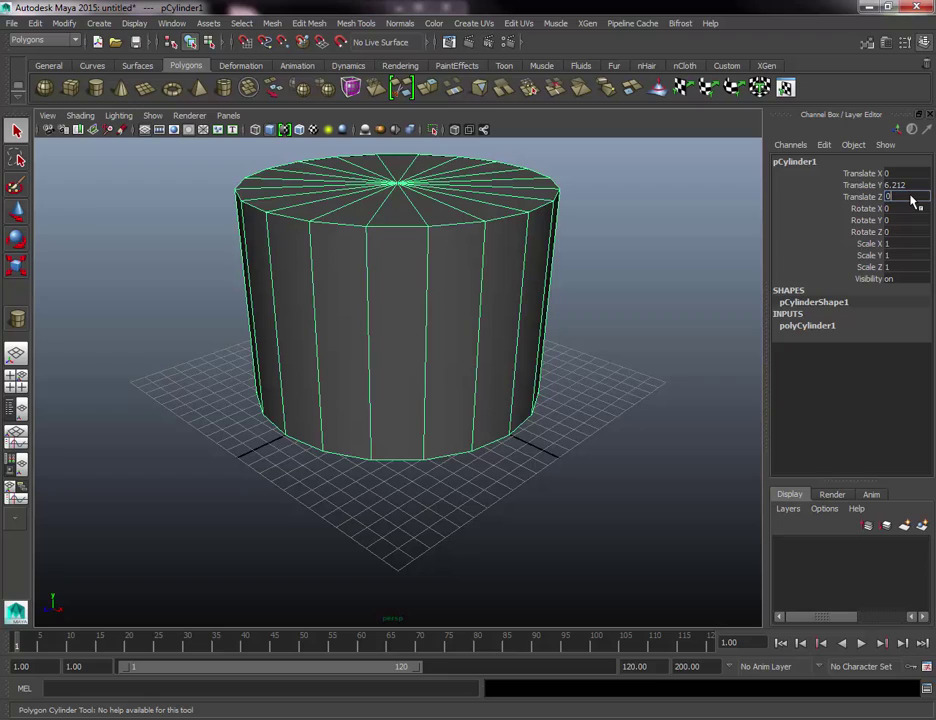
key("Return")
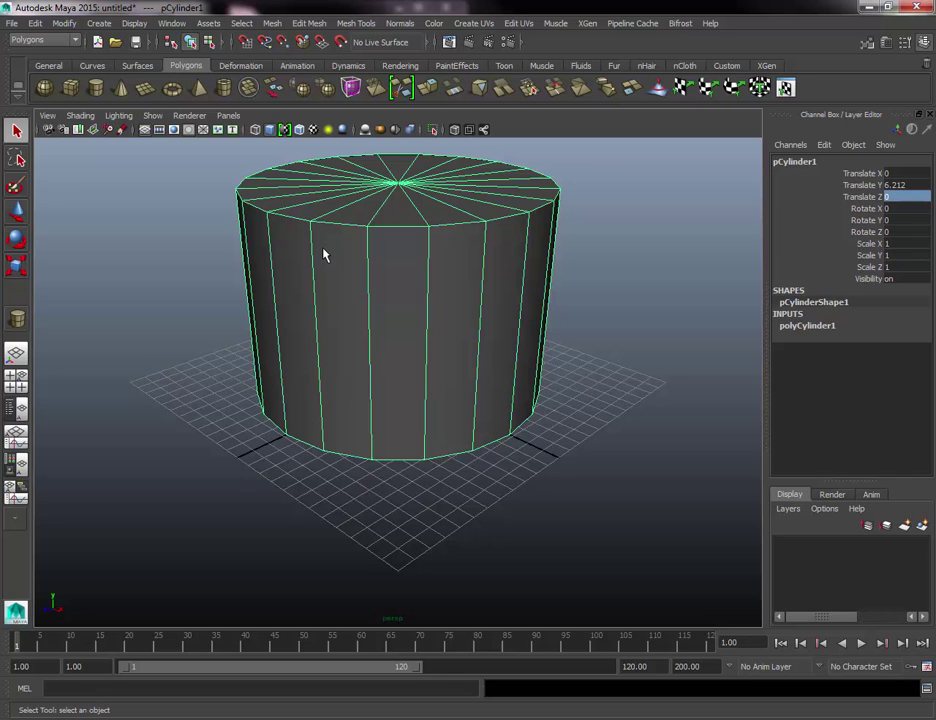
Select all vertices of the cylinder's top cap and move them up along Y to about 26.7 cm.
right_click_drag(401, 203, 372, 203)
left_click_drag(372, 203, 342, 275, "alt")
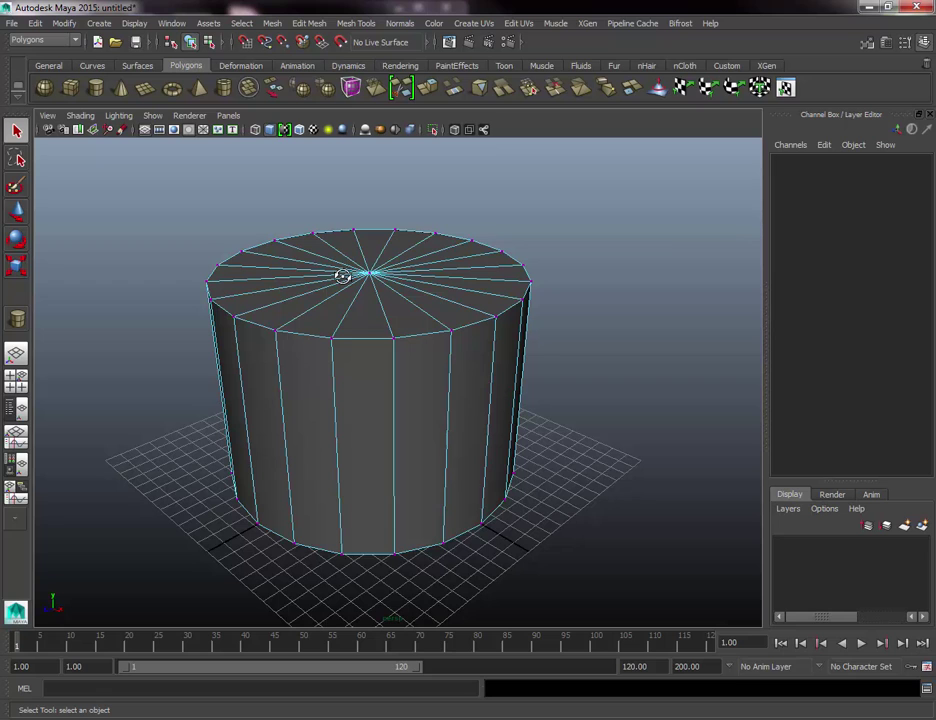
left_click_drag(342, 275, 352, 250, "alt")
left_click_drag(133, 220, 502, 268)
scroll(420, 273, "down", 5)
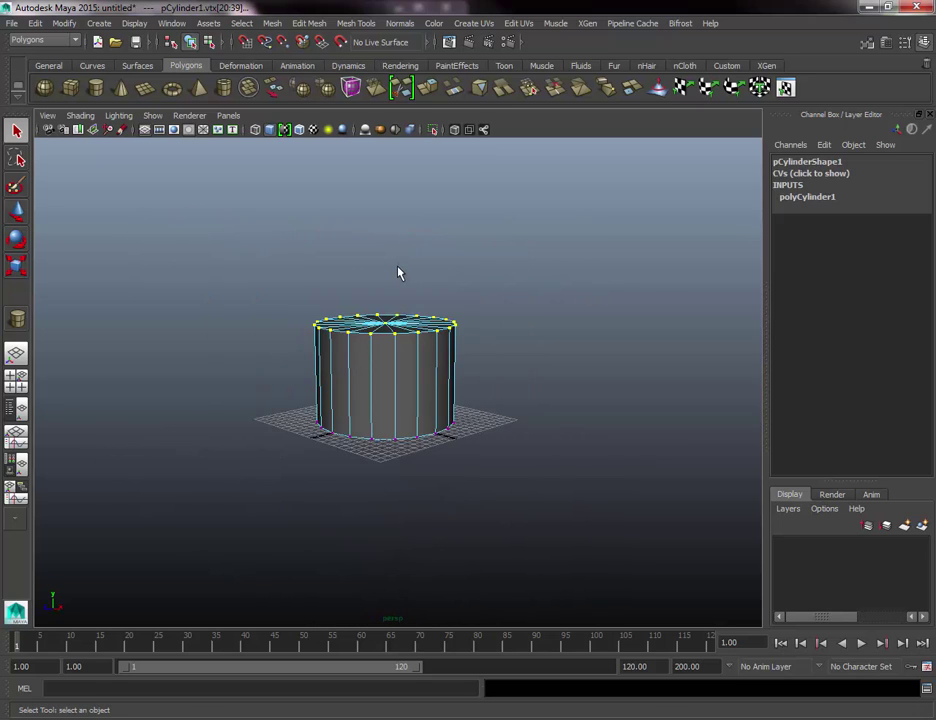
key("w")
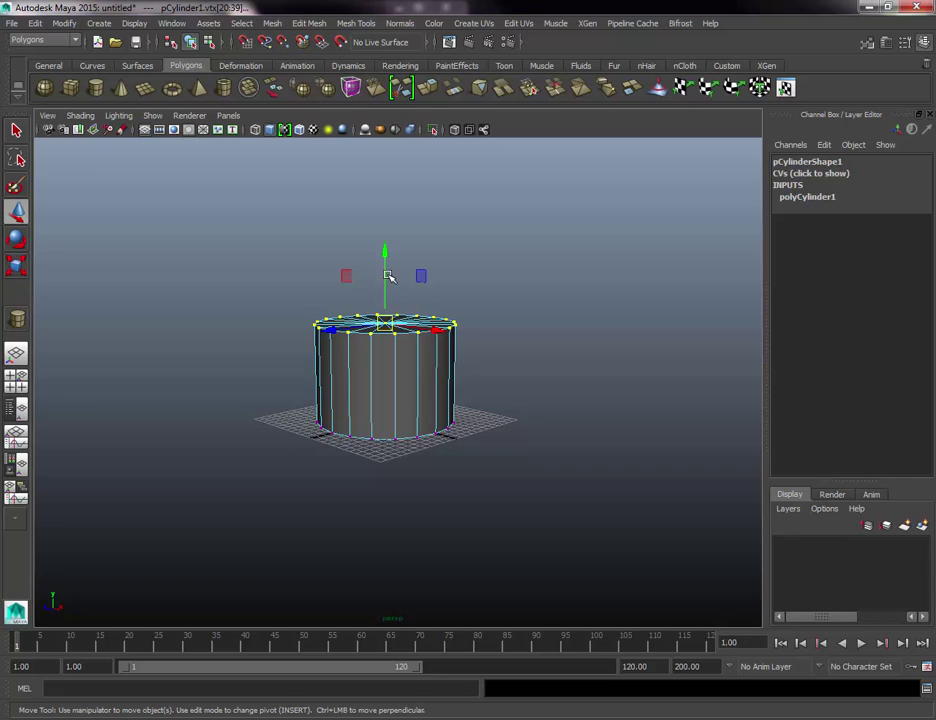
left_click_drag(387, 273, 401, 155)
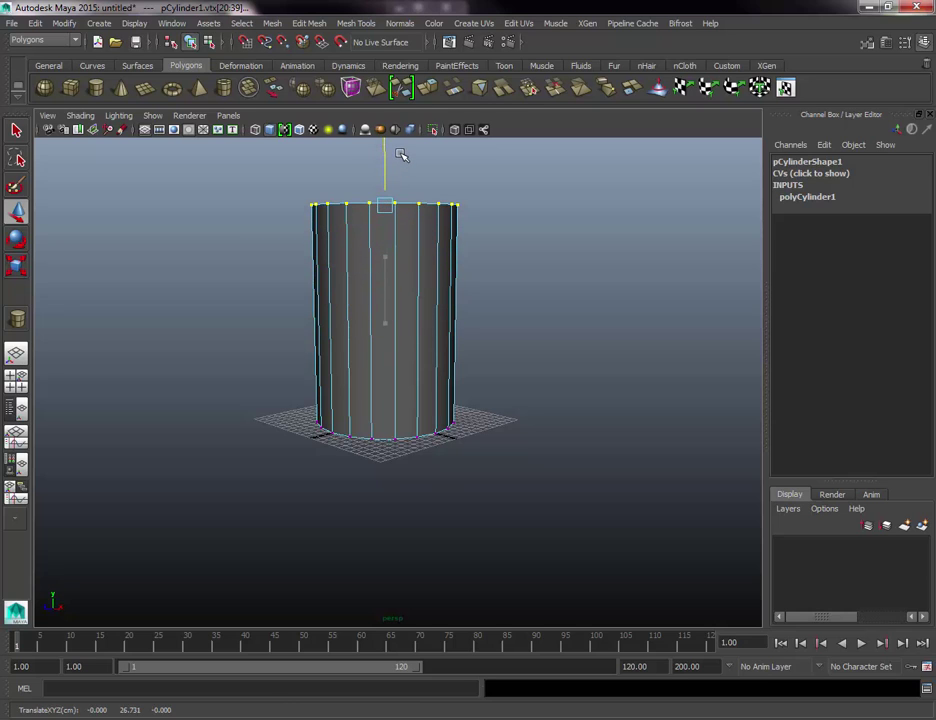
Select all the faces of the cylinder's top cap and delete them to open the top.
left_click_drag(389, 203, 378, 291, "alt")
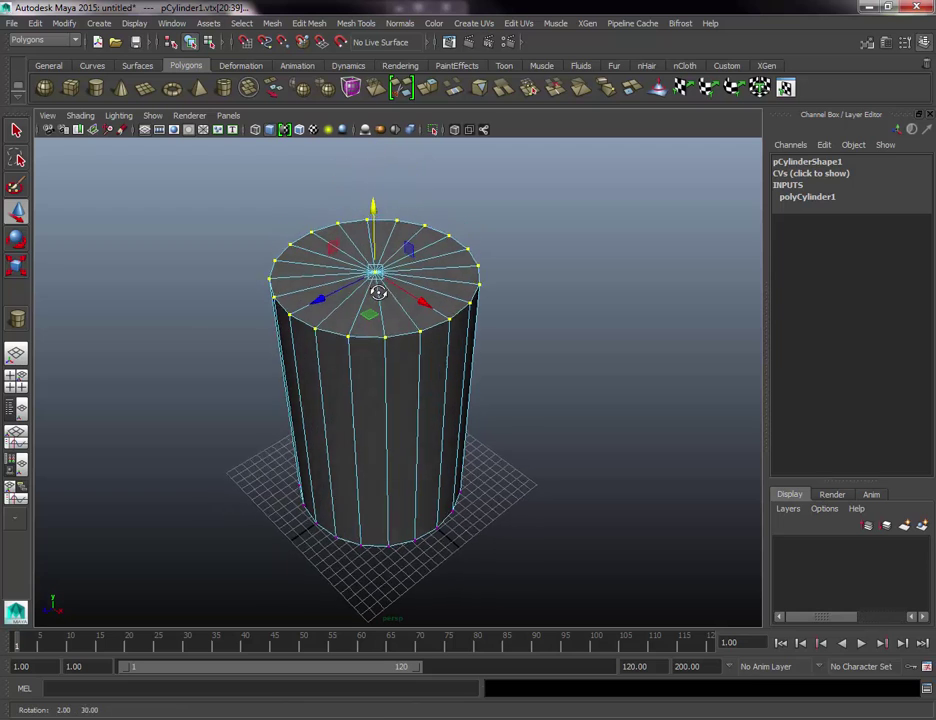
right_click_drag(328, 265, 330, 299)
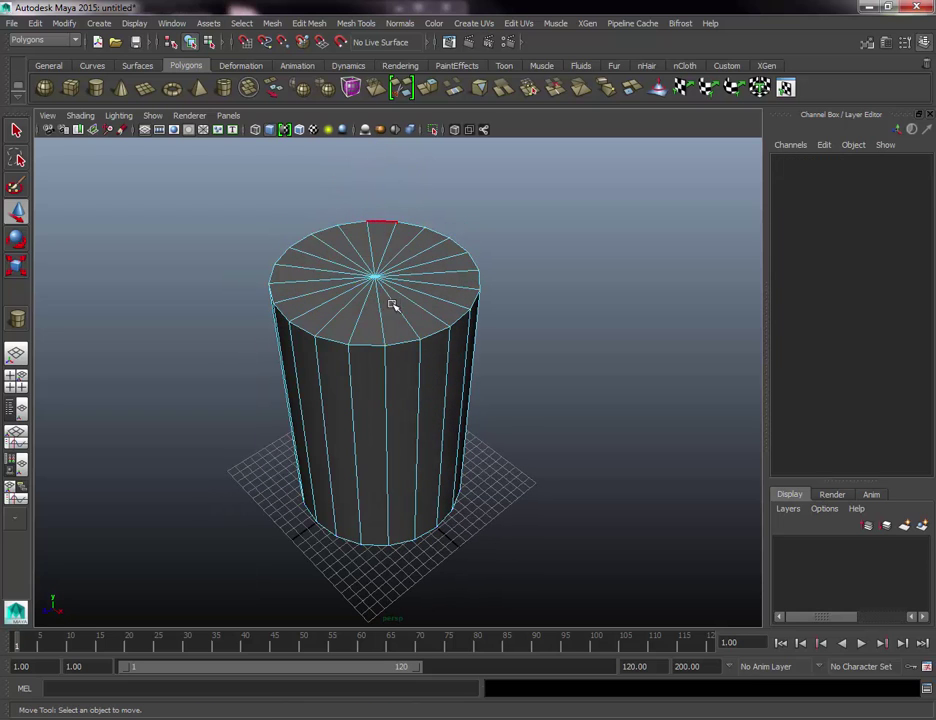
left_click_drag(384, 273, 387, 265, "alt")
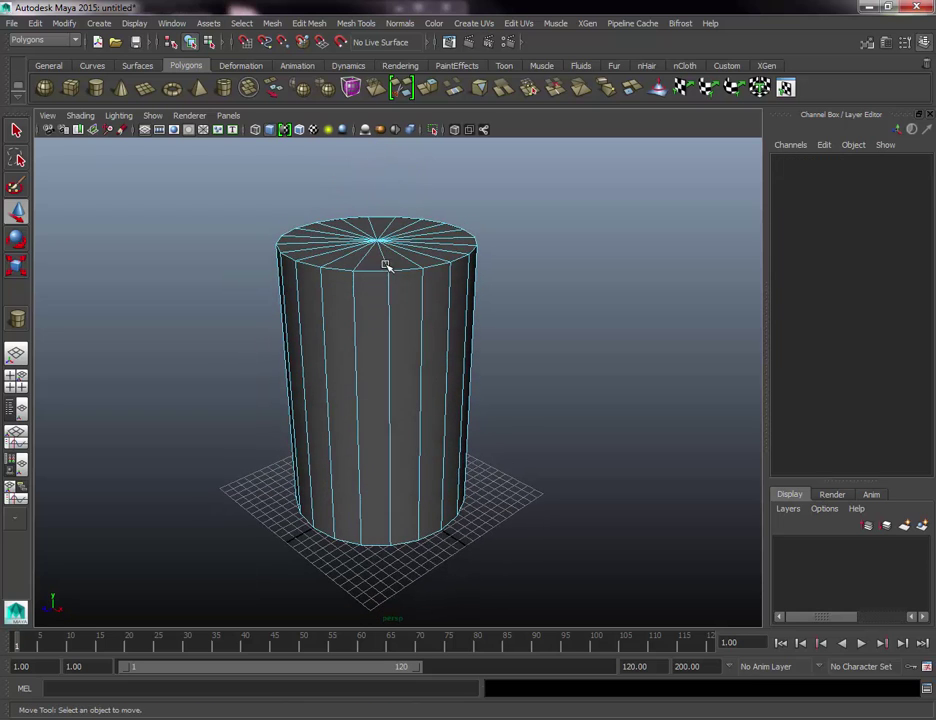
left_click(334, 262)
left_click(220, 180)
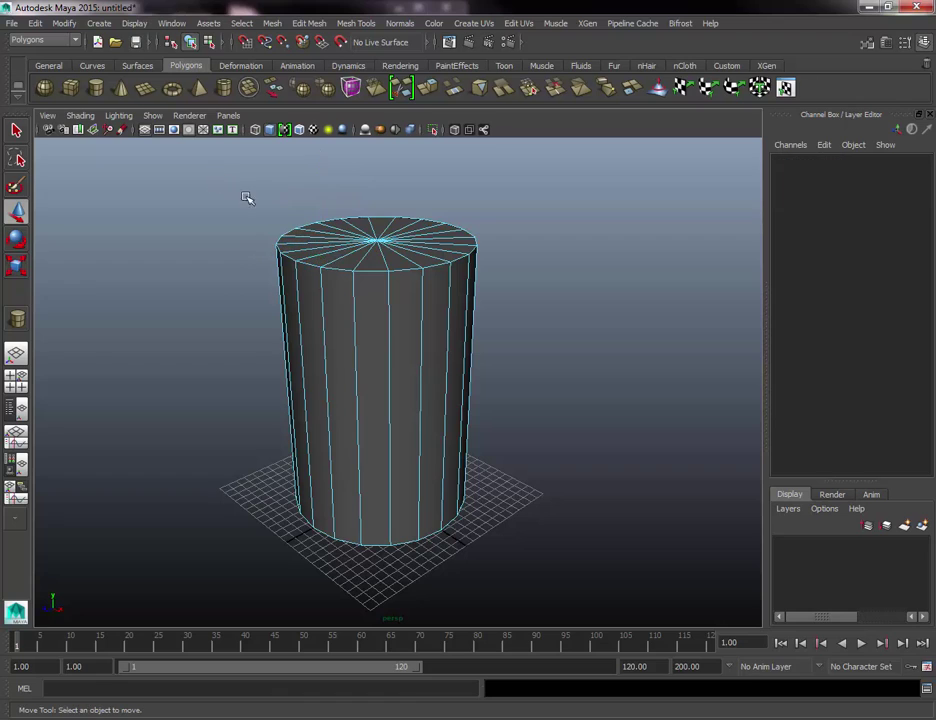
key("q")
left_click(309, 241)
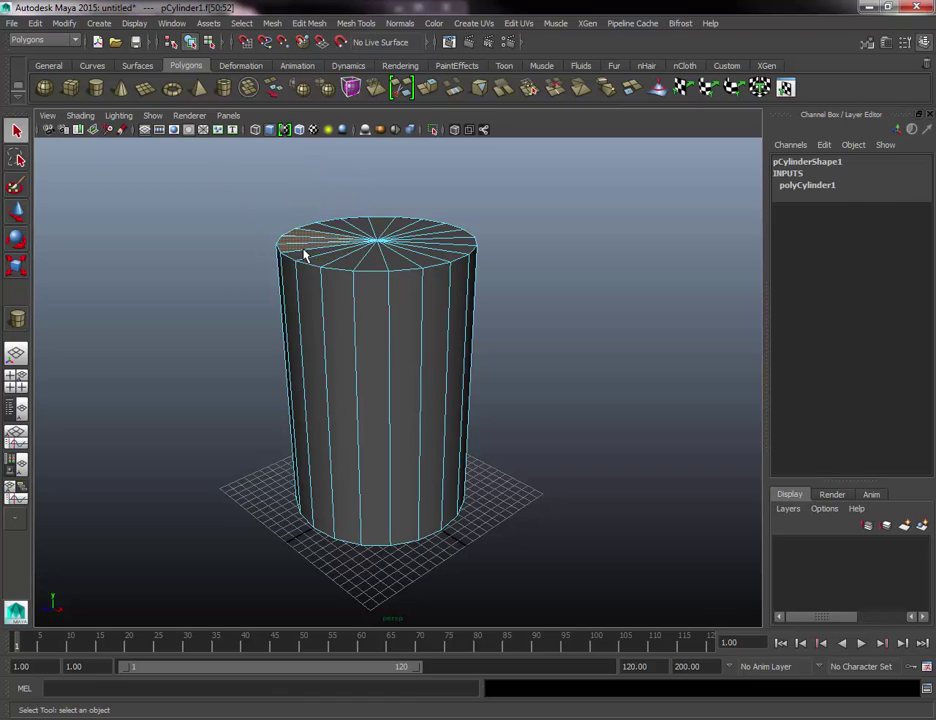
mouse_move(305, 255)
left_mouse_down()
mouse_move(424, 250)
mouse_move(446, 240)
mouse_move(442, 231)
mouse_move(451, 235)
mouse_move(402, 222)
mouse_move(323, 227)
mouse_move(408, 243)
left_mouse_up()
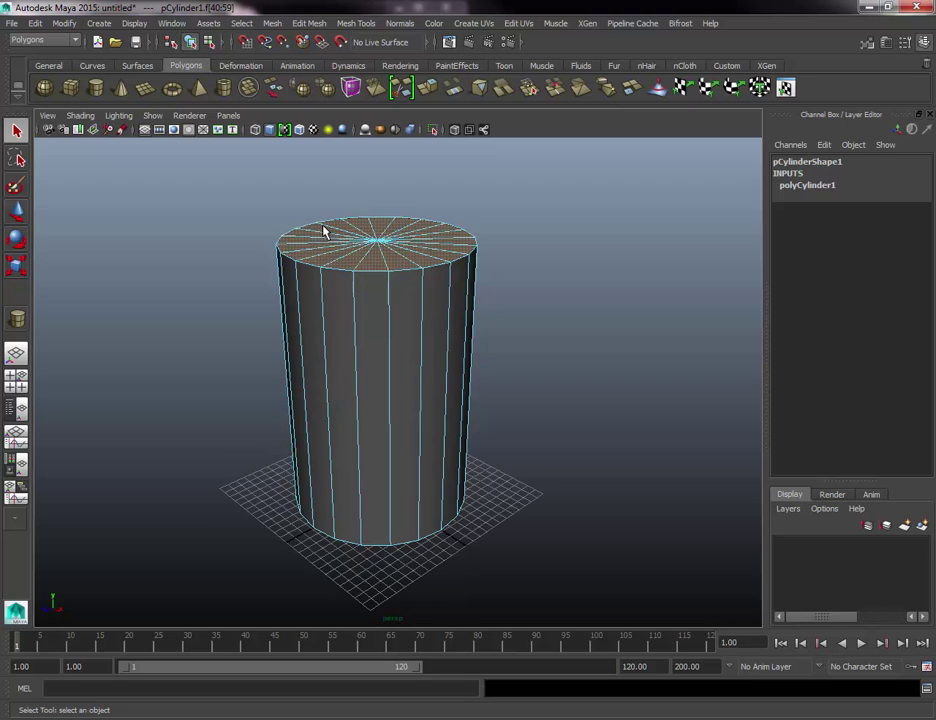
left_click_drag(324, 230, 406, 238, "alt")
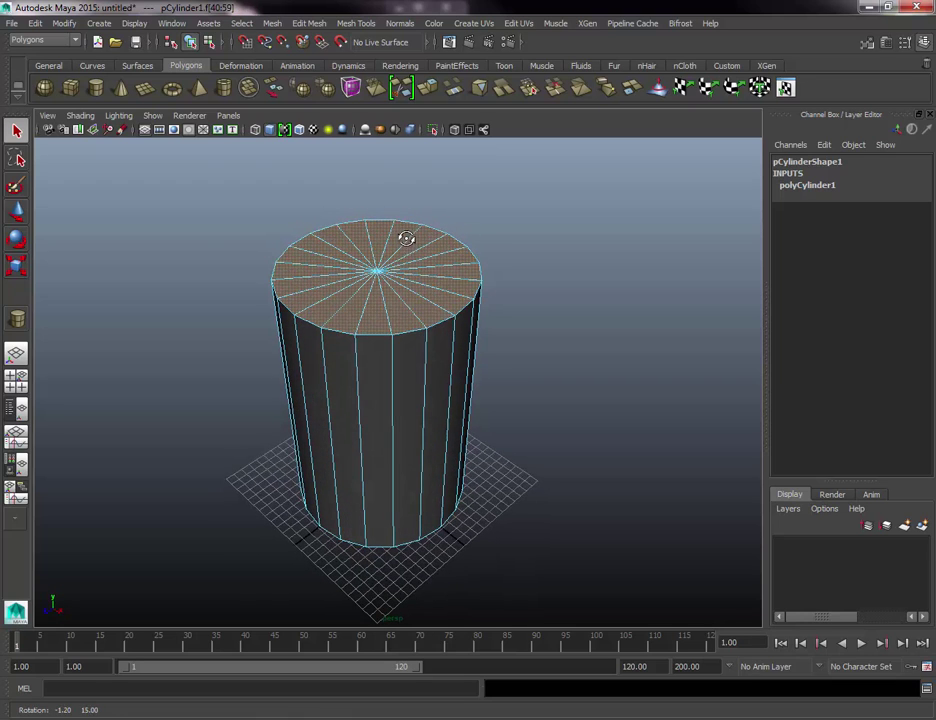
key("Delete")
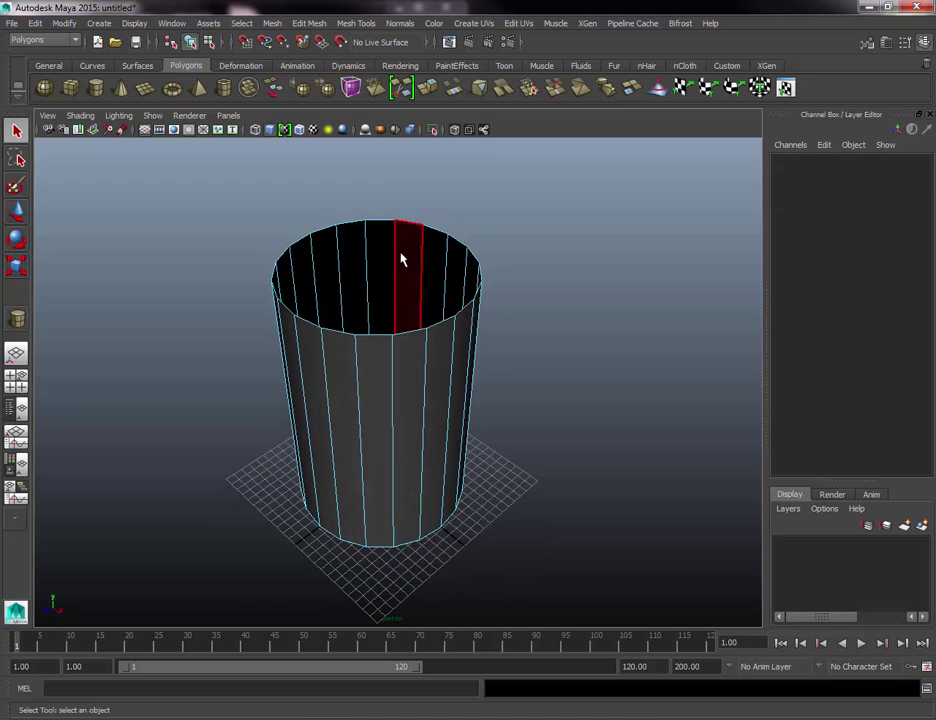
Extrude the cylinder's top border edge loop and scale it slightly inward uniformly to form a thin rim.
right_click_drag(401, 253, 402, 227)
double_click(402, 223)
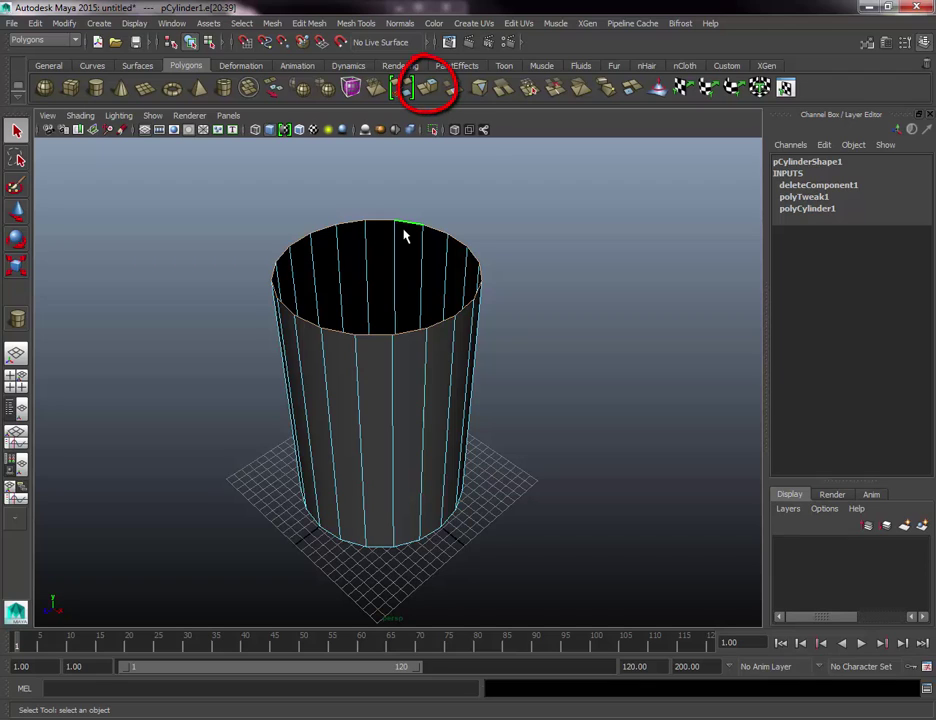
left_click(428, 89)
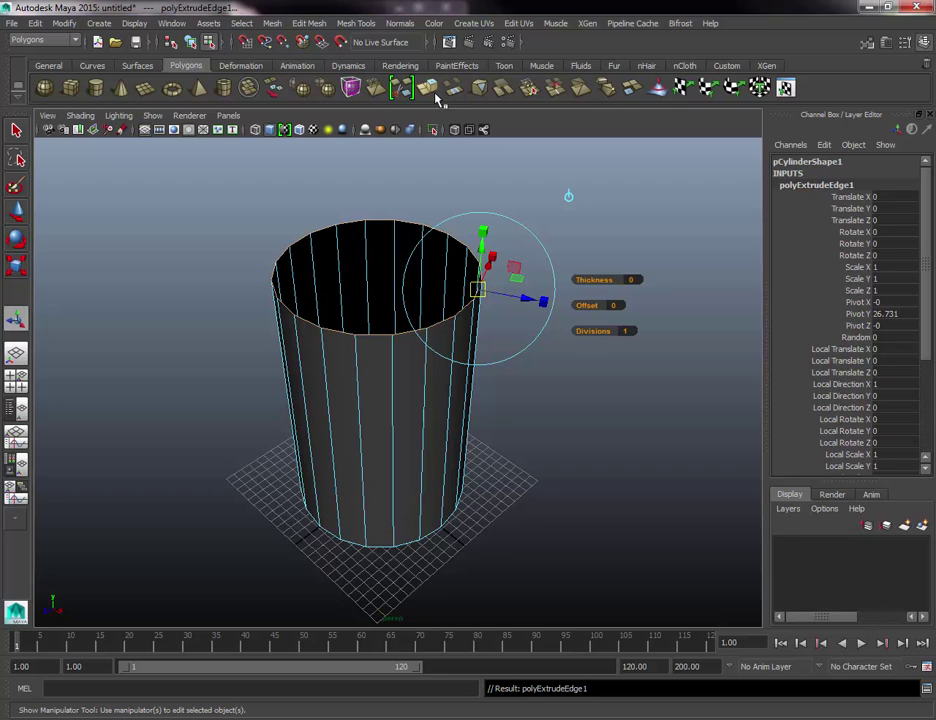
key("r")
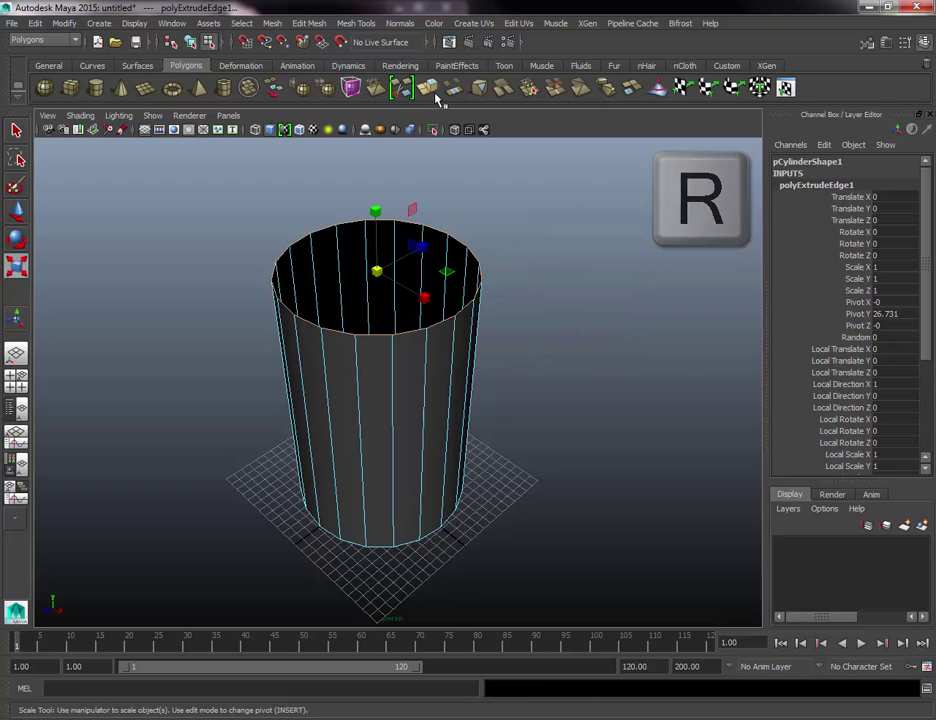
left_click_drag(384, 275, 375, 270)
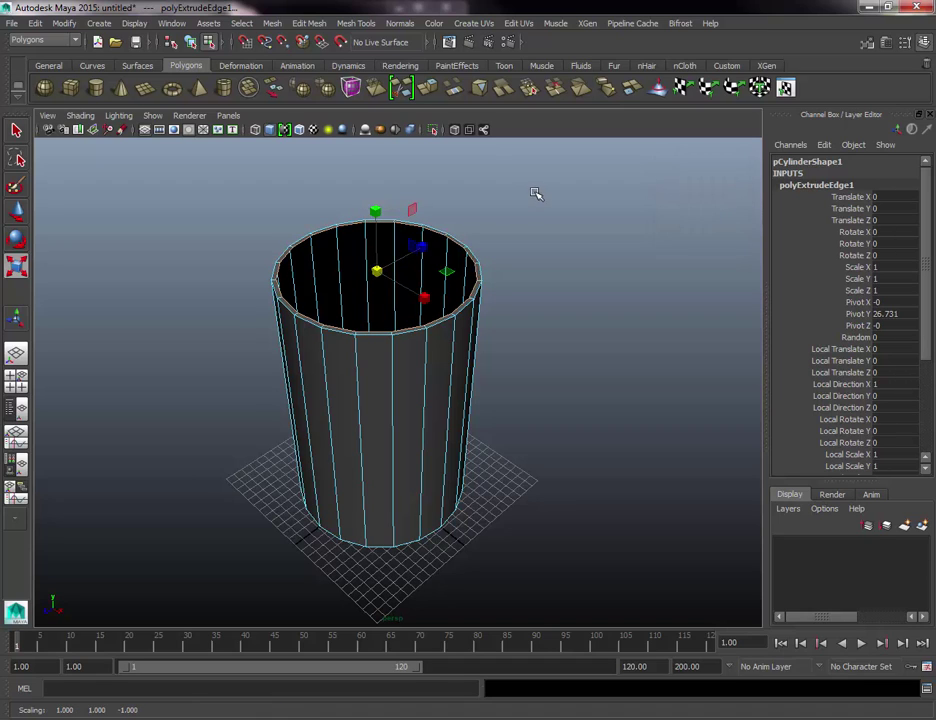
Extrude the rim's inner edge loop and move it down inside the cylinder along Y to about 0.89 cm, using X-ray display to check its position.
left_click(432, 88)
key("w")
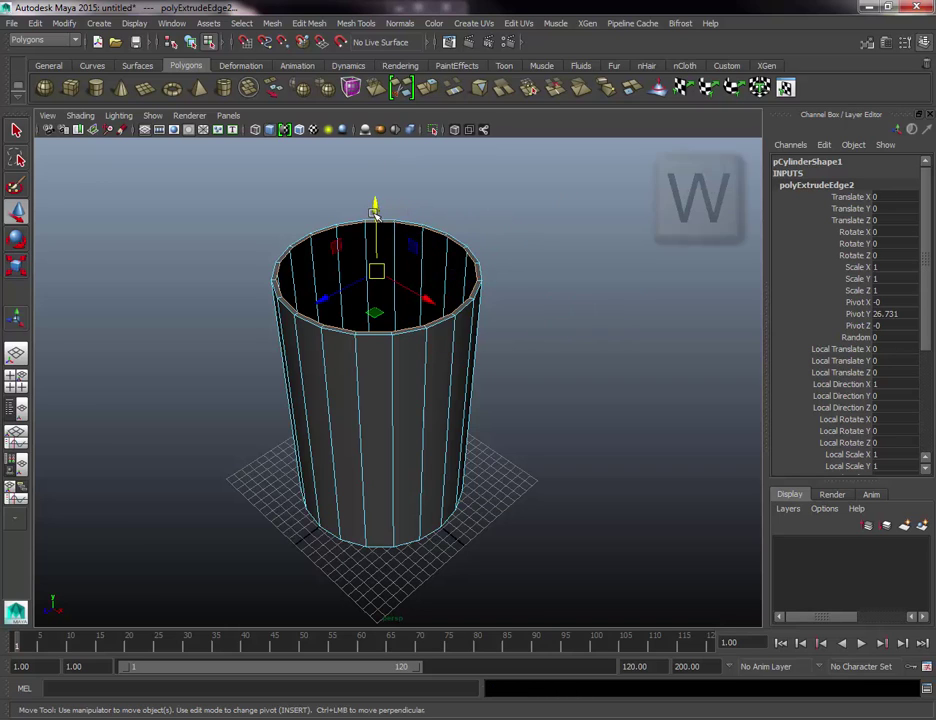
left_click_drag(372, 215, 387, 368)
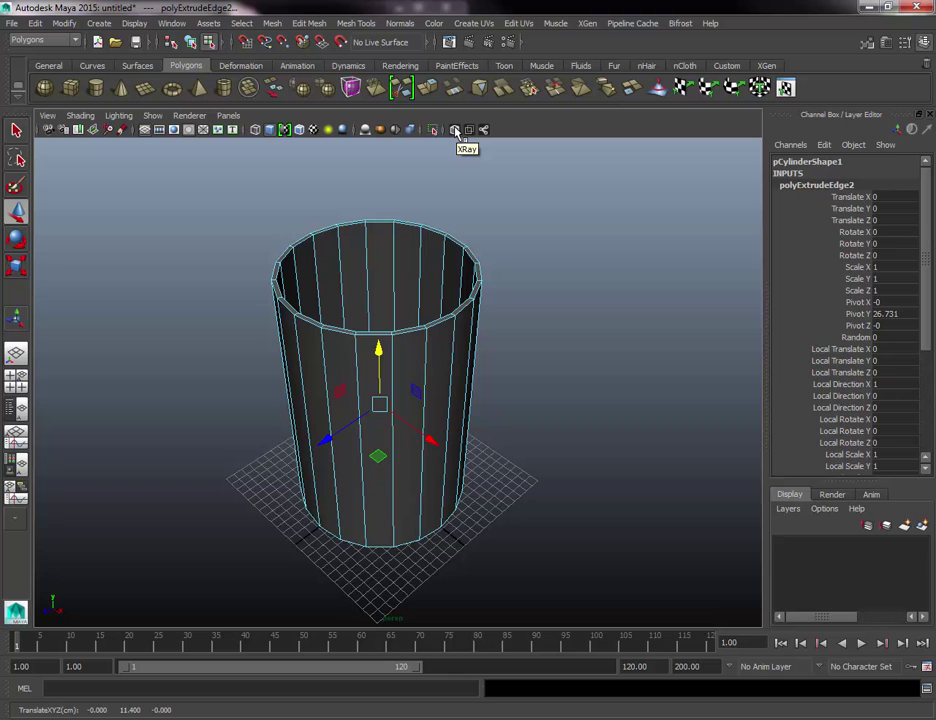
left_click(455, 131)
left_click_drag(501, 372, 487, 330, "alt")
left_click_drag(376, 314, 378, 422)
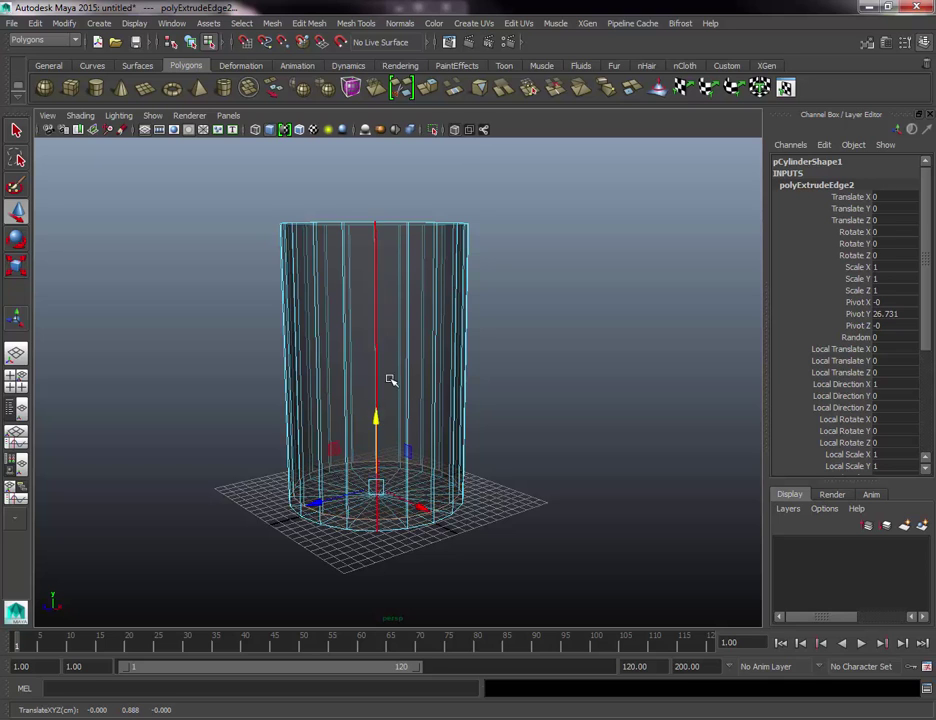
left_click_drag(412, 290, 412, 378, "alt")
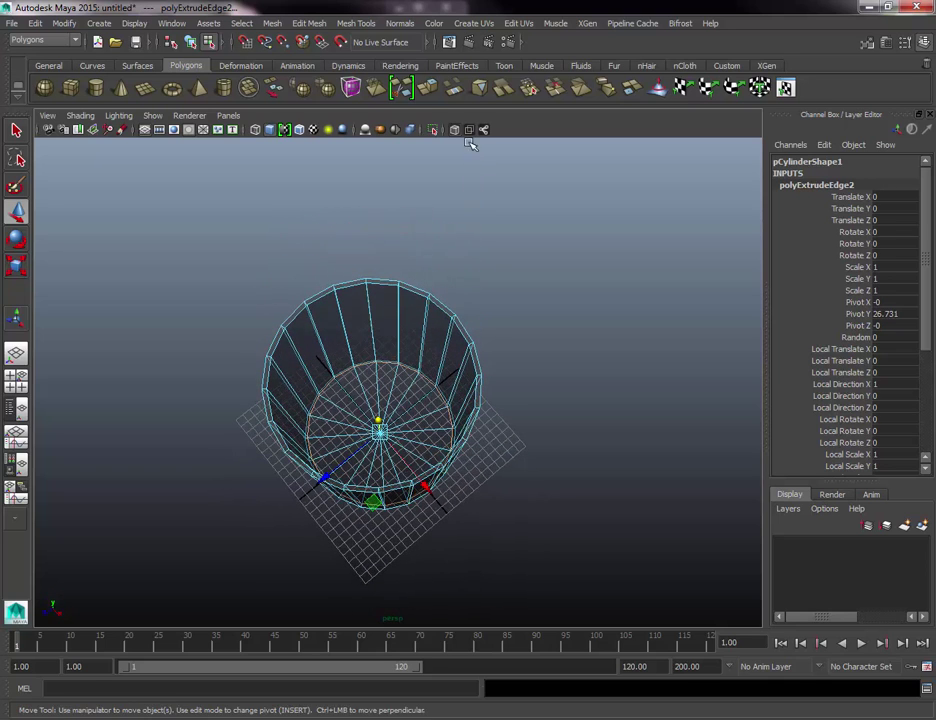
left_click(455, 130)
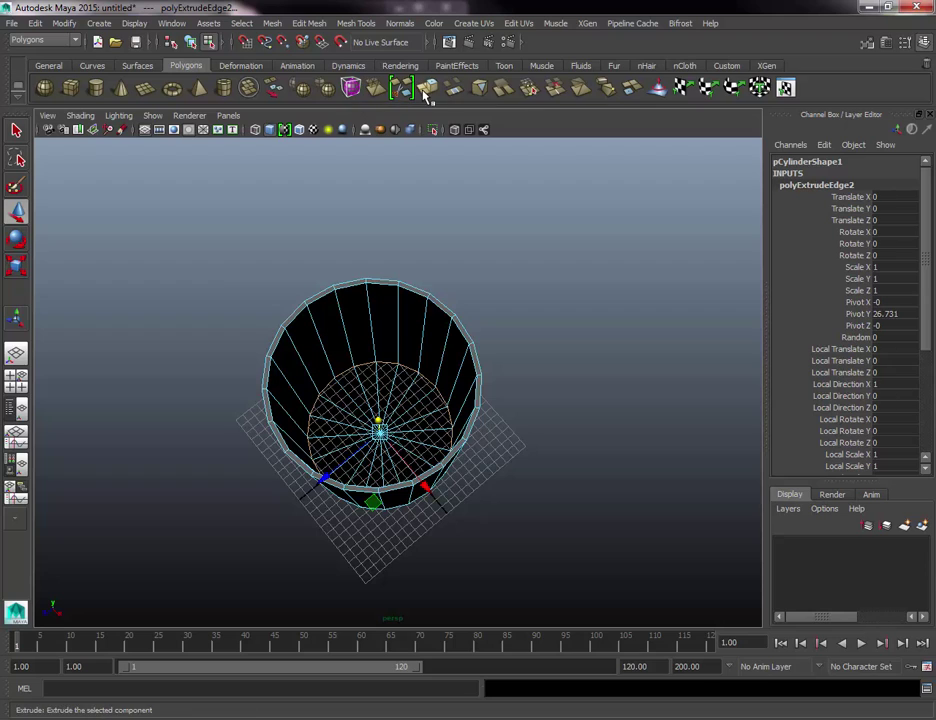
Extrude the lower inner edge loop and scale it uniformly inward to the centre to form the barrel's inner floor.
left_click(427, 92)
key("r")
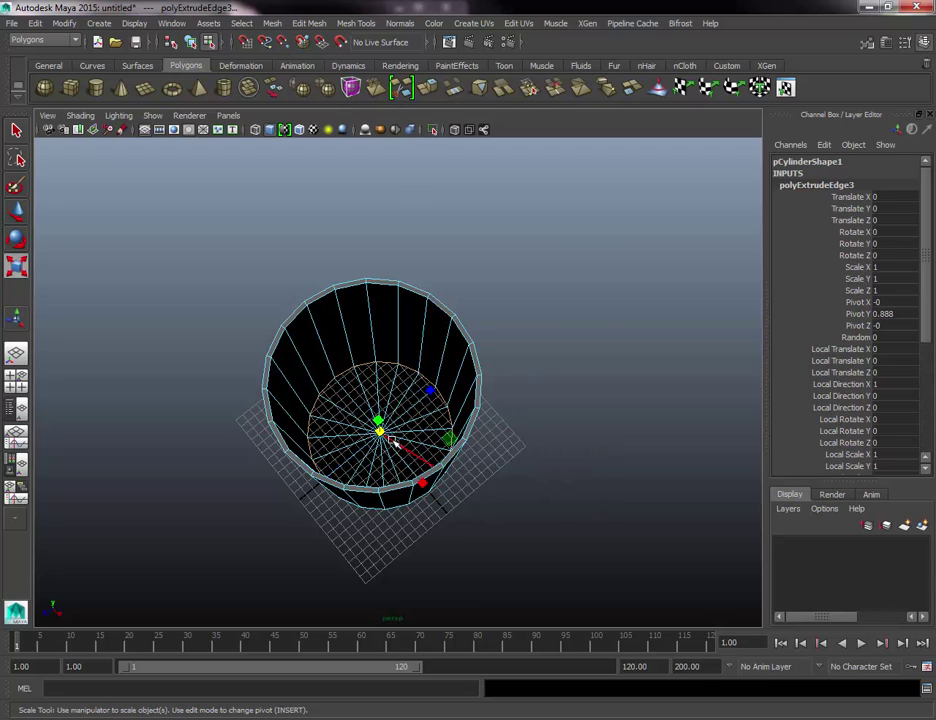
left_click_drag(382, 434, 340, 411)
middle_click_drag(340, 411, 393, 356, "alt")
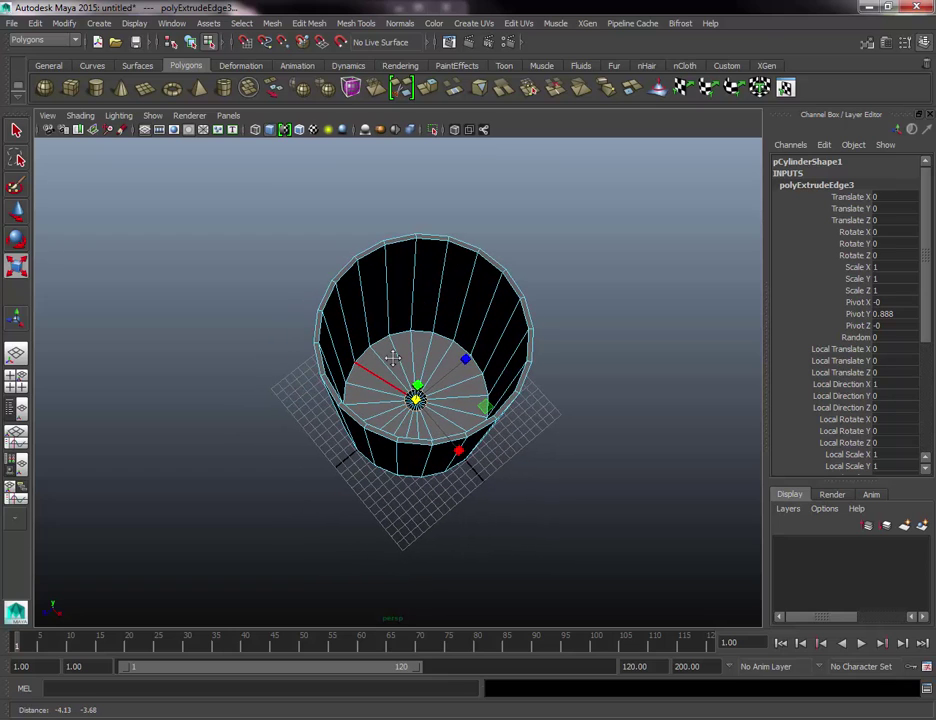
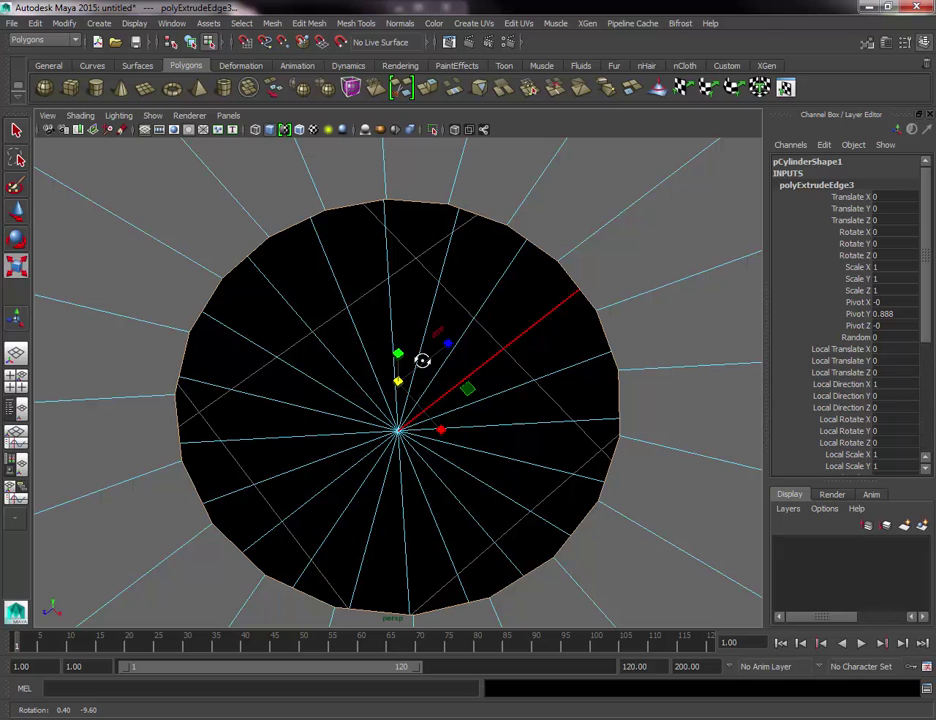
mouse_move(422, 360)
left_mouse_down("alt")
mouse_move(428, 328)
mouse_move(420, 343)
left_mouse_up("alt")
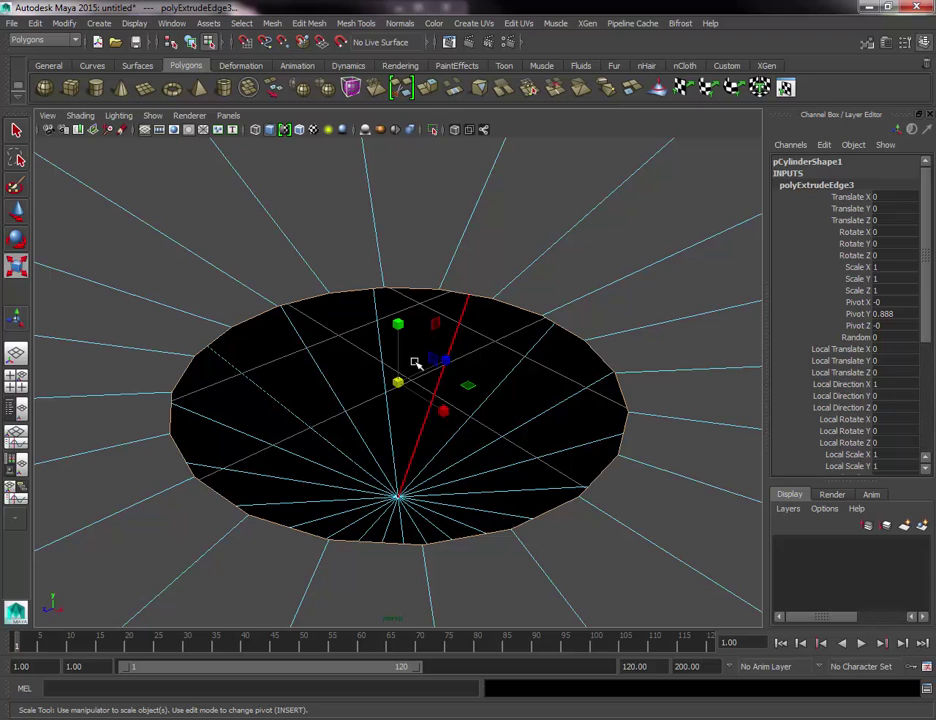
left_click_drag(405, 378, 187, 410)
Select the inner floor's central vertices, scale them together and merge them into one, then return to object mode.
right_click_drag(226, 343, 167, 341)
left_click_drag(188, 323, 522, 428)
left_click_drag(405, 392, 305, 395)
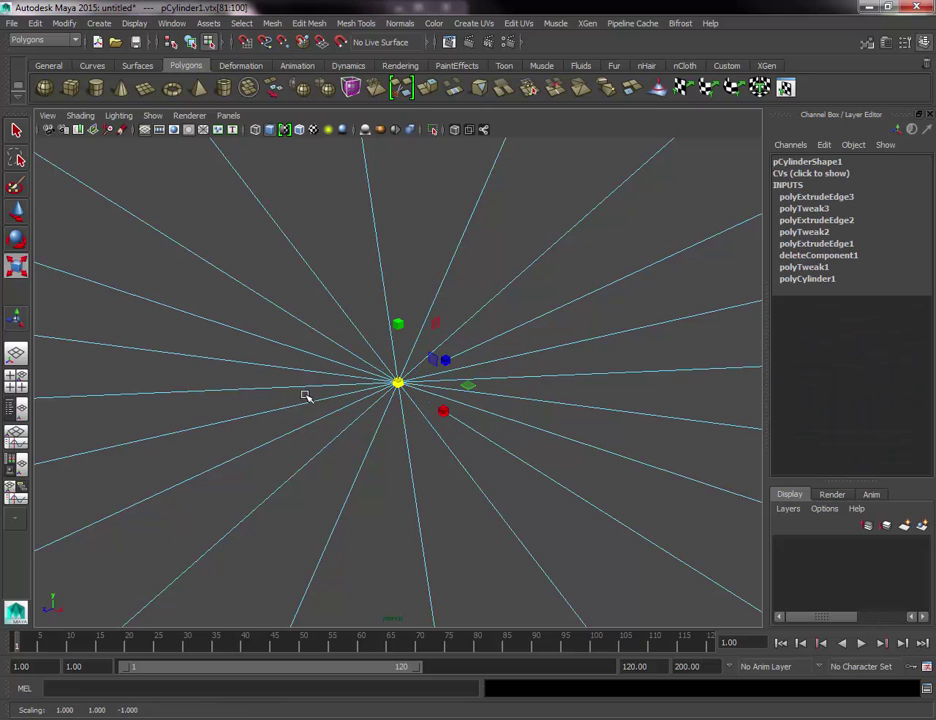
left_click(529, 92)
key("w")
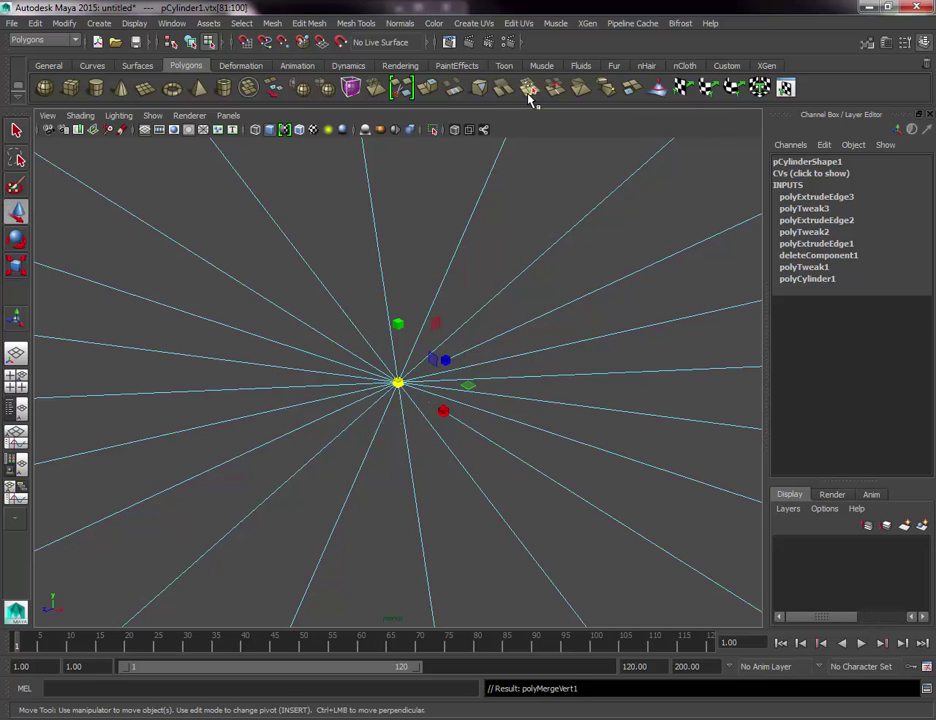
key("f")
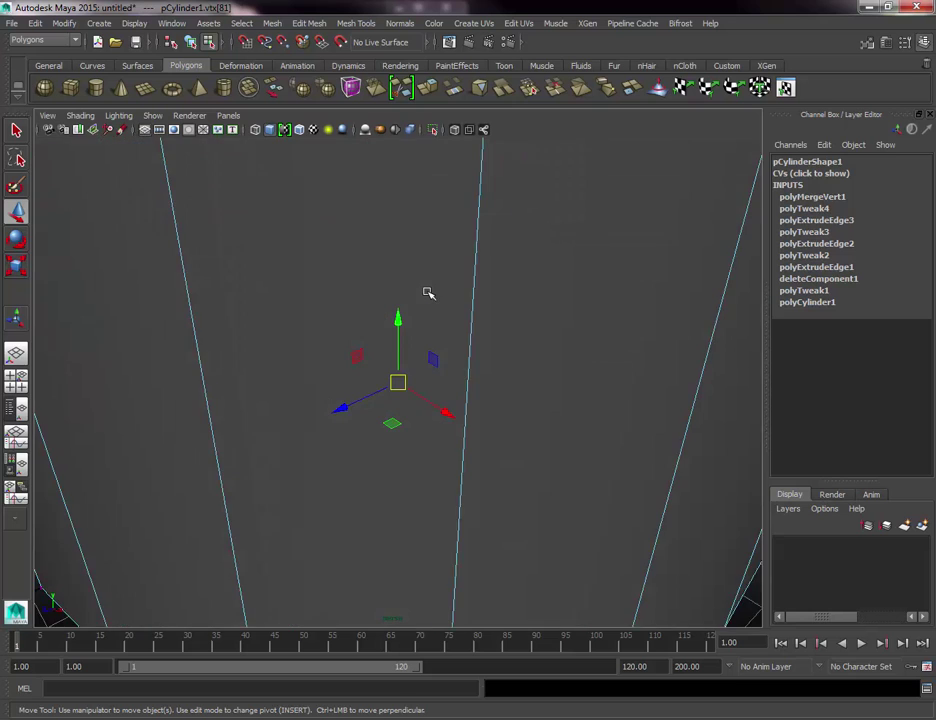
right_click_drag(407, 219, 464, 203)
left_click(578, 237)
left_click_drag(578, 237, 561, 289, "alt")
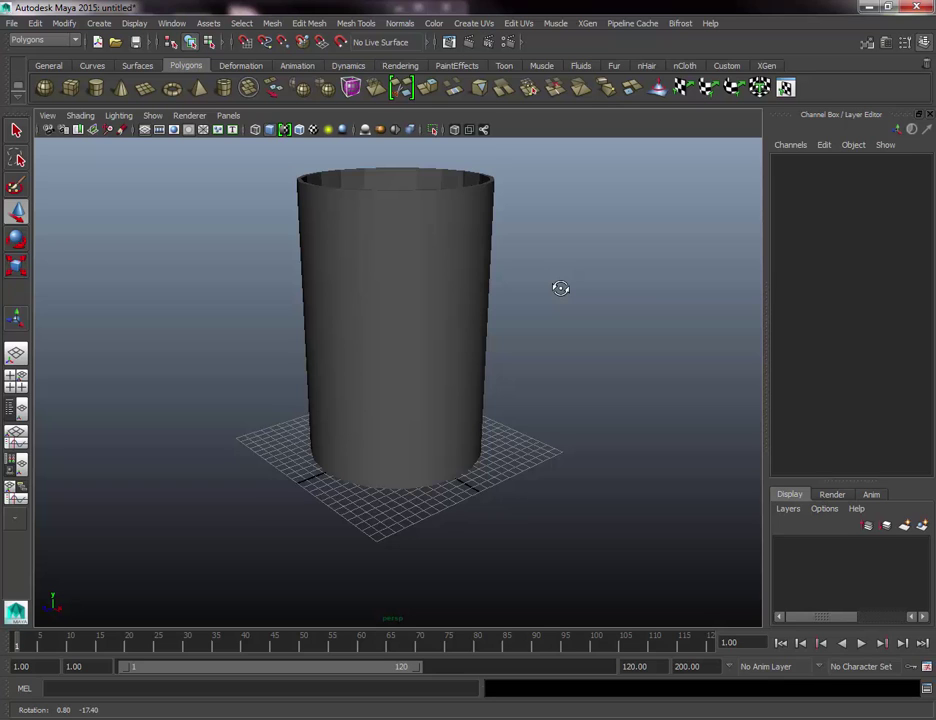
left_click_drag(560, 288, 441, 288, "alt")
left_click(441, 288)
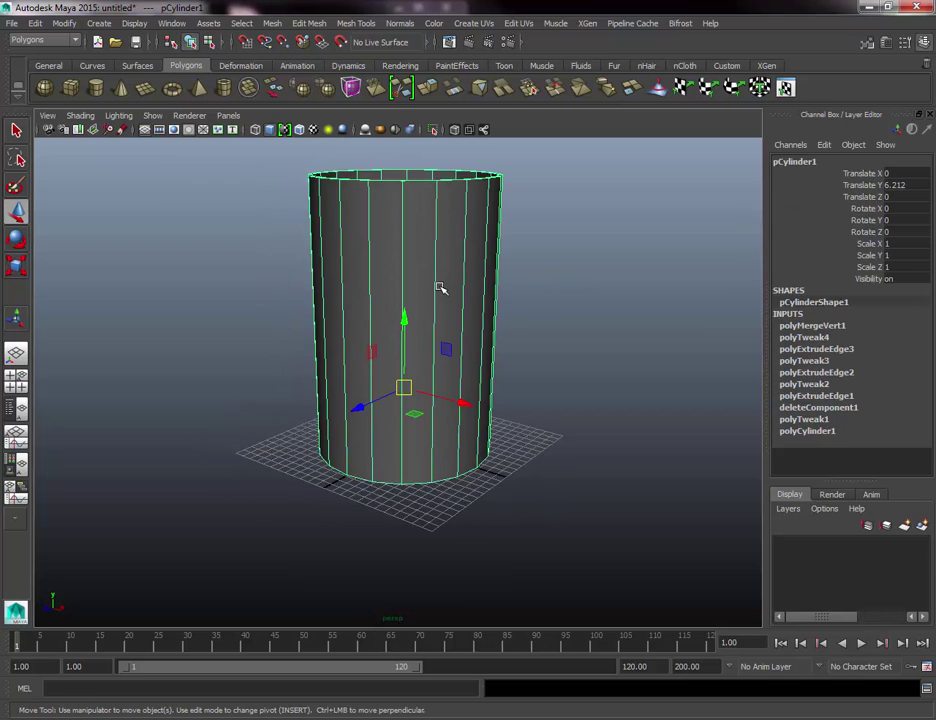
left_click(548, 315)
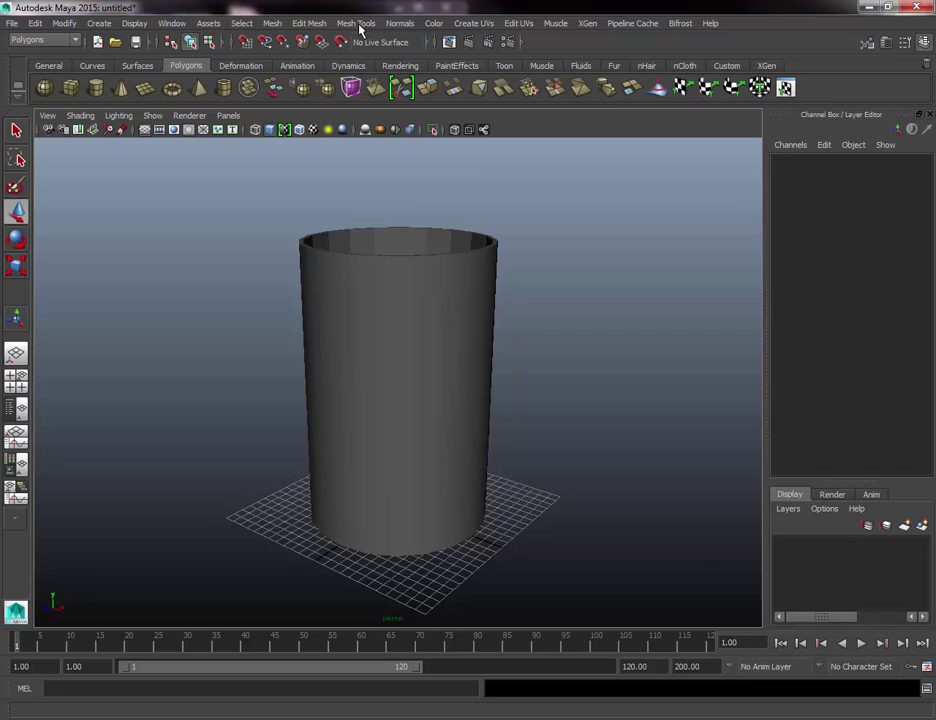
Set the Insert Edge Loop Tool to Multiple edge loops with 4 loops and insert them around the outer and inner walls.
left_click(358, 23)
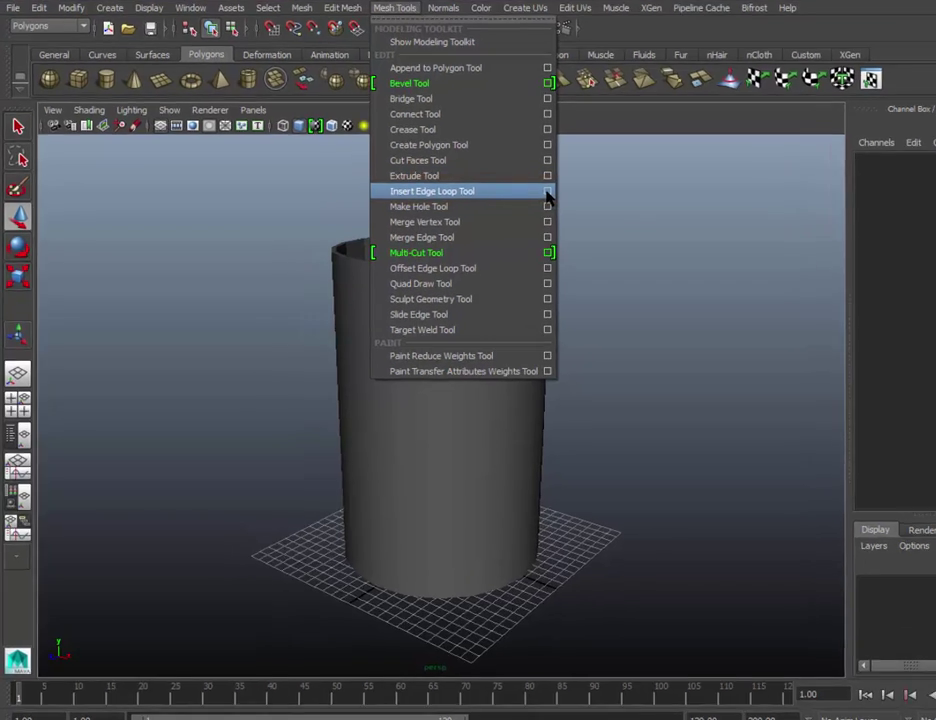
left_click(494, 190)
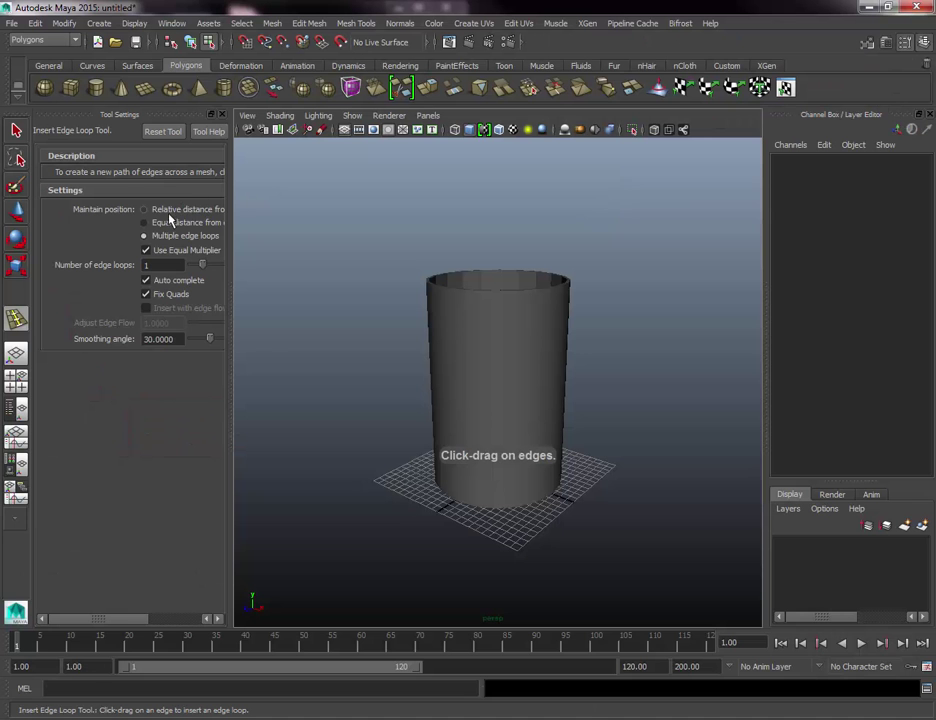
left_click(145, 236)
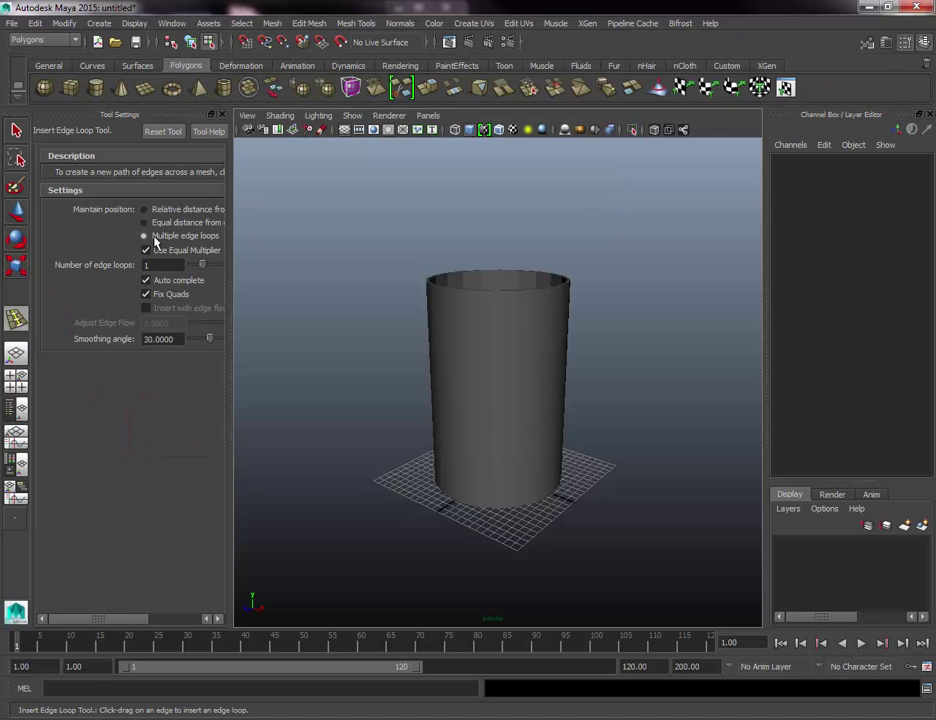
left_click(175, 265)
type("4")
key("Return")
left_click(458, 356)
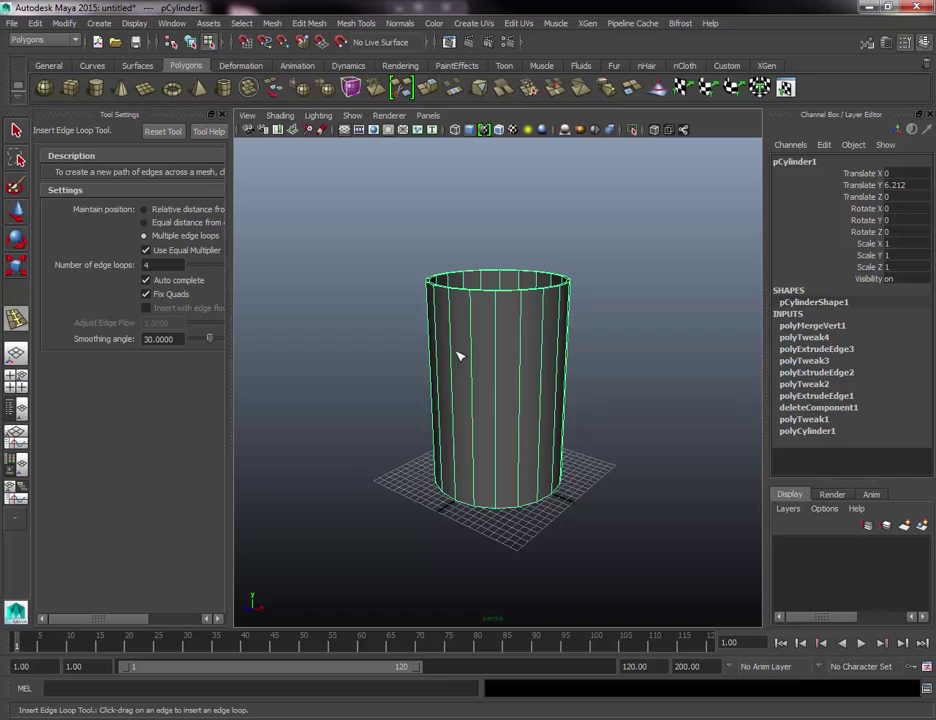
left_click_drag(451, 355, 455, 380)
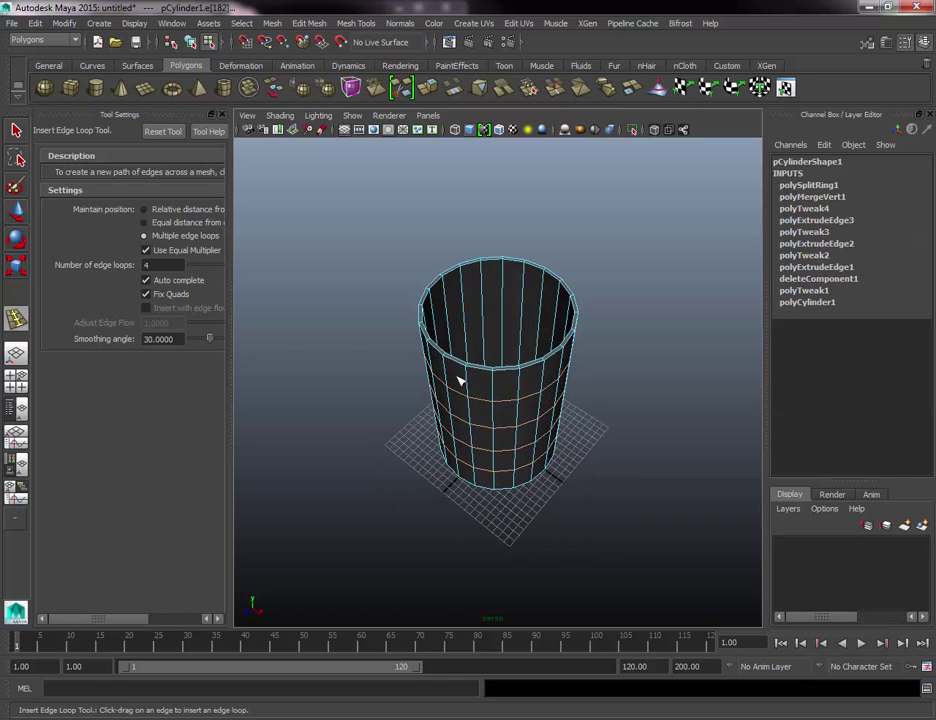
left_click(483, 330)
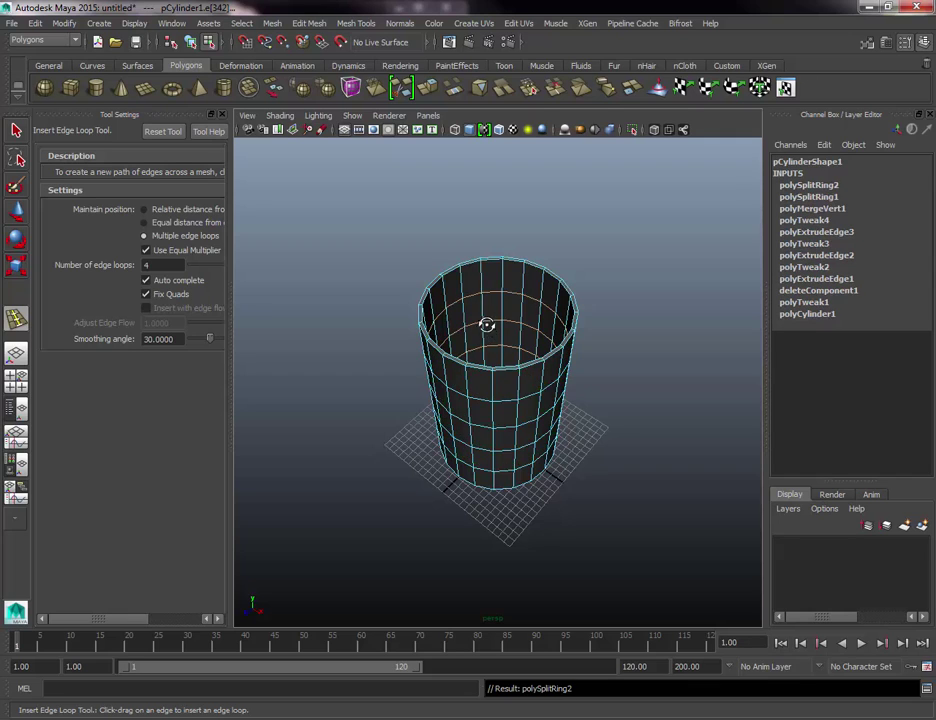
Select the two upper edge loops on both the outer and inner walls and scale them closer together vertically.
left_click_drag(487, 326, 483, 308, "alt")
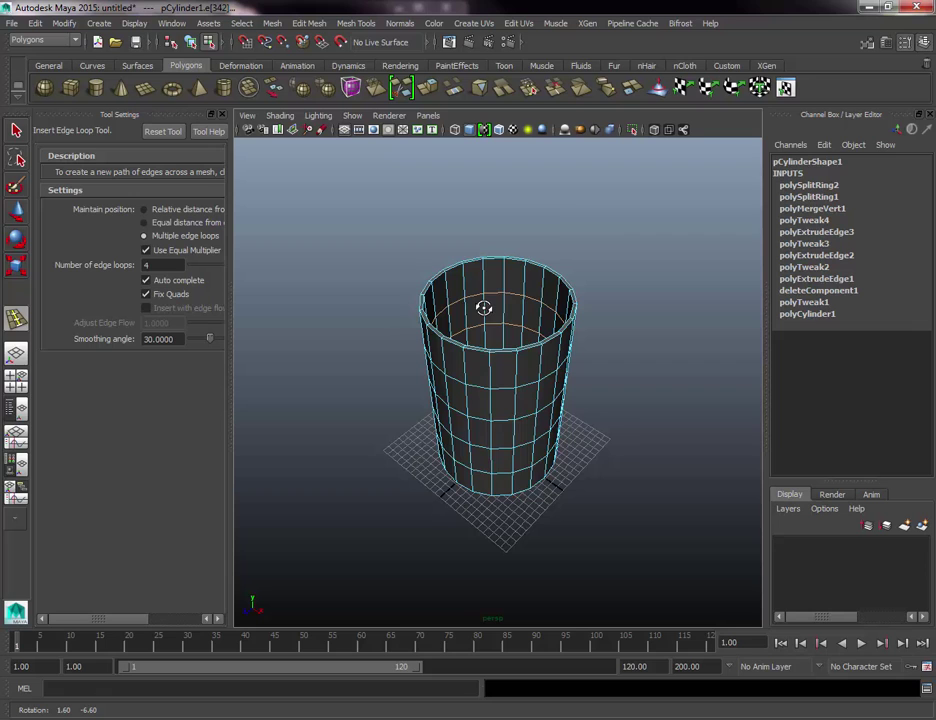
left_click_drag(483, 308, 486, 299, "alt+shift")
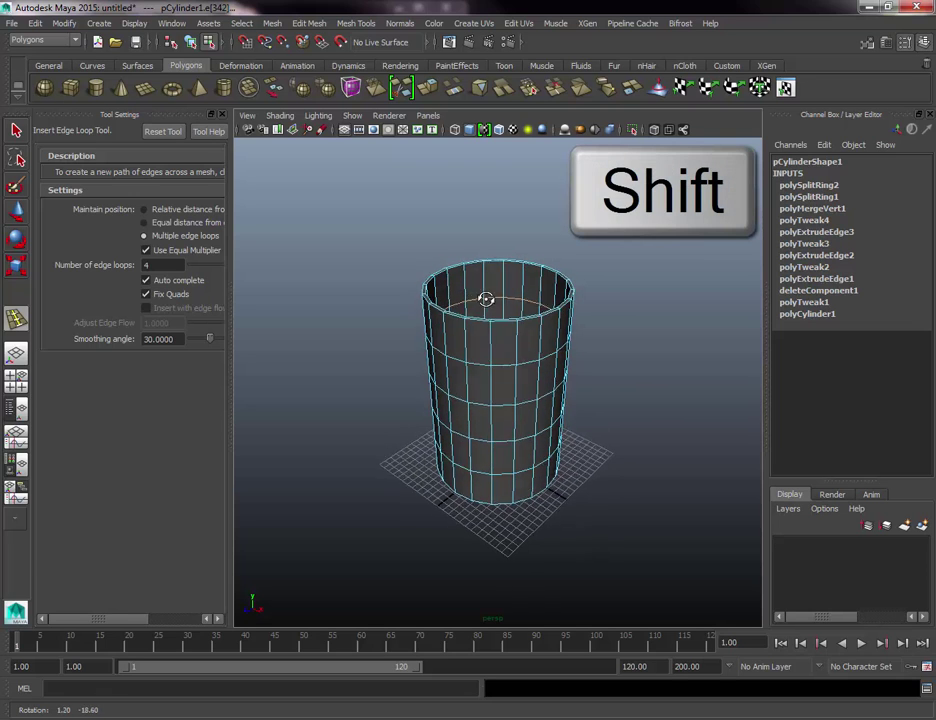
key("w")
left_click(505, 363, "shift")
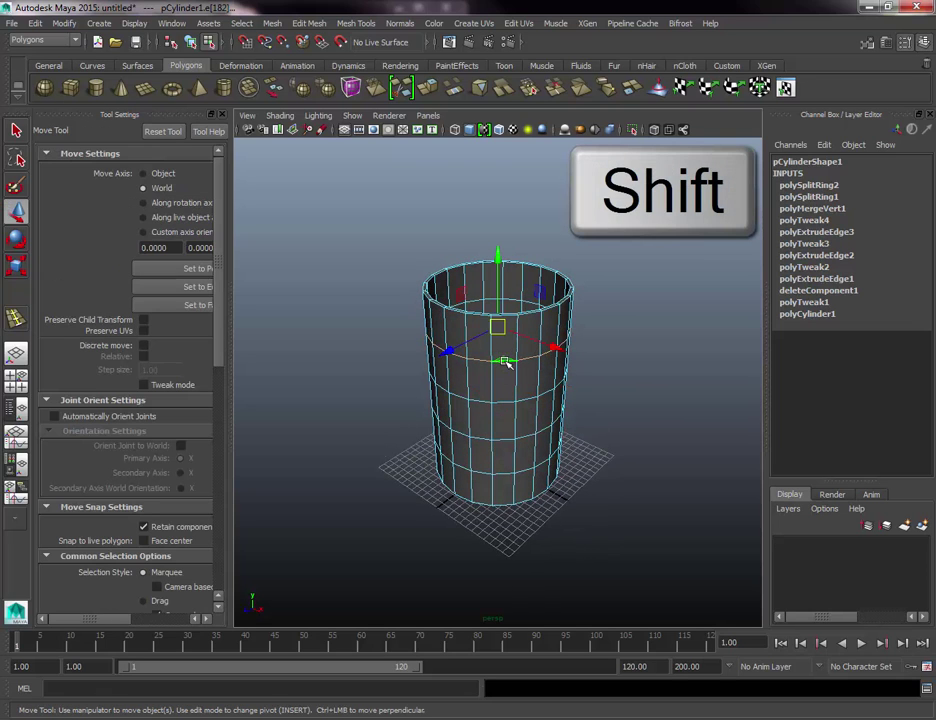
left_click_drag(505, 363, 474, 334, "shift")
key("r")
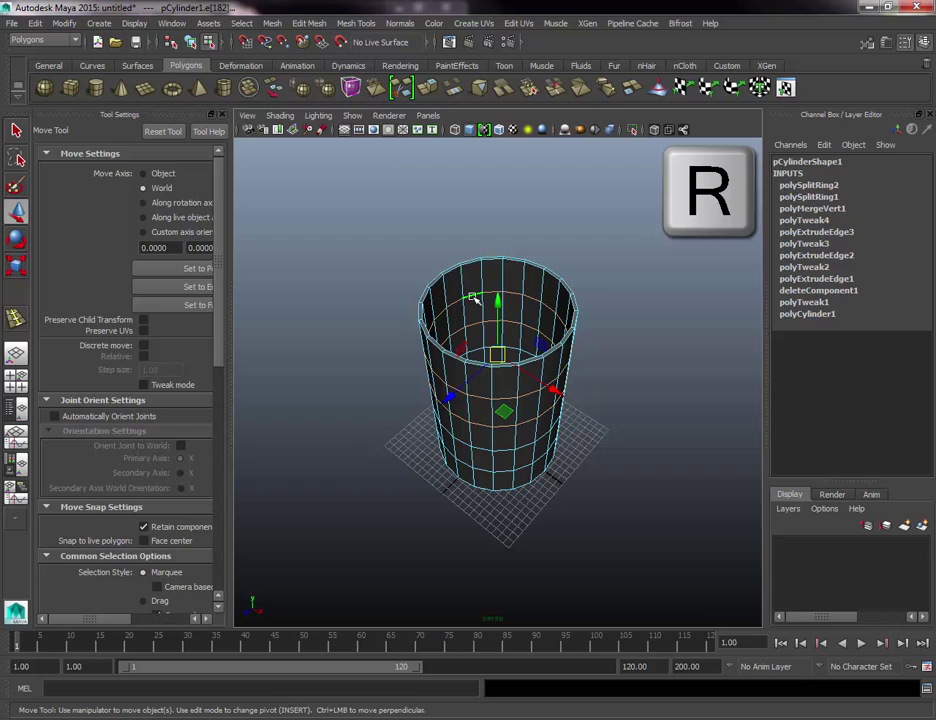
left_click_drag(508, 307, 514, 390, "alt")
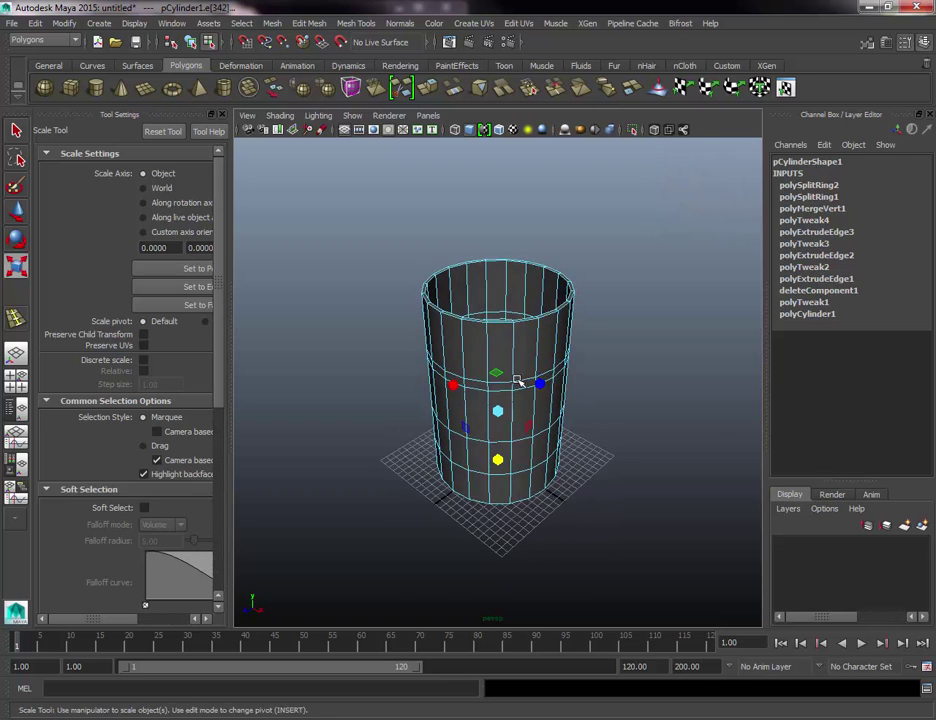
Select the two lower edge loops on the barrel walls and scale them closer together vertically.
left_click(496, 443)
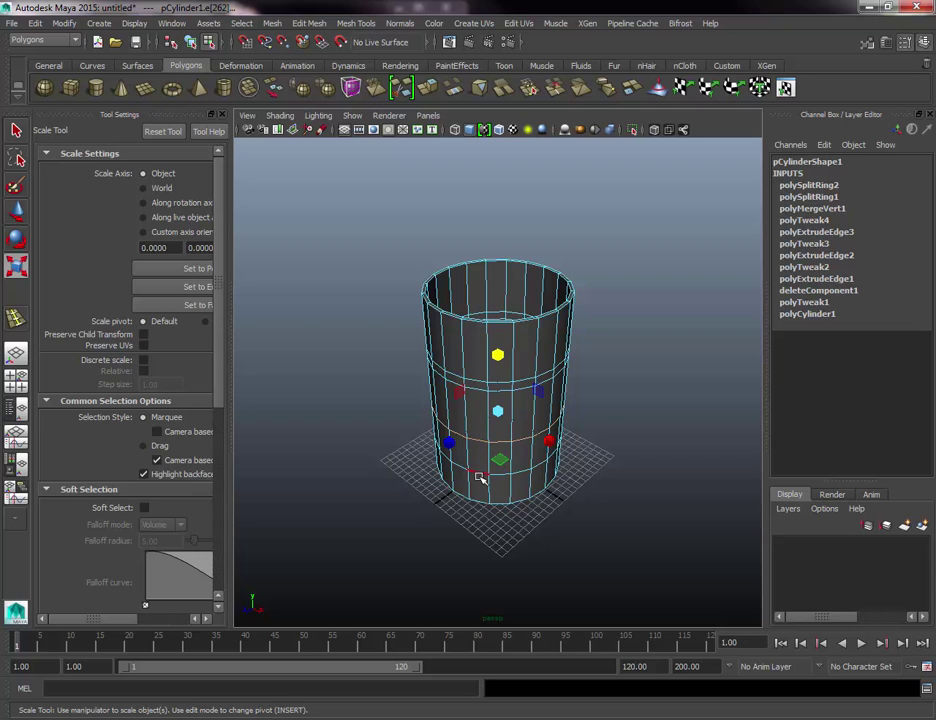
left_click_drag(481, 479, 499, 405, "alt")
left_click_drag(400, 440, 407, 424, "alt")
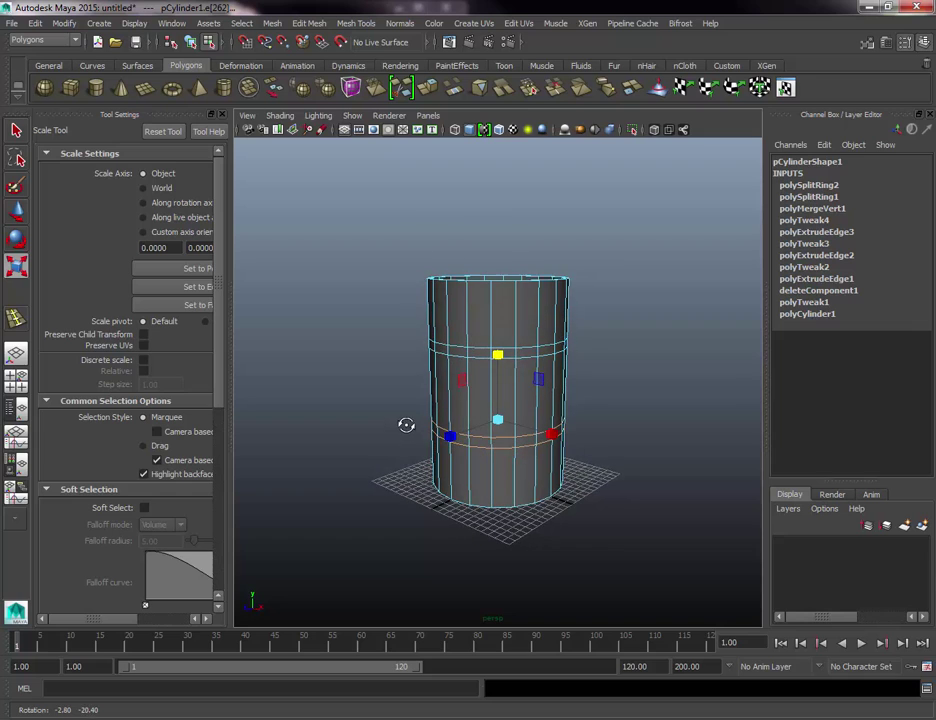
Set the Insert Edge Loop Tool to 1 edge loop and insert a loop in the outer wall's upper section.
left_click(360, 24)
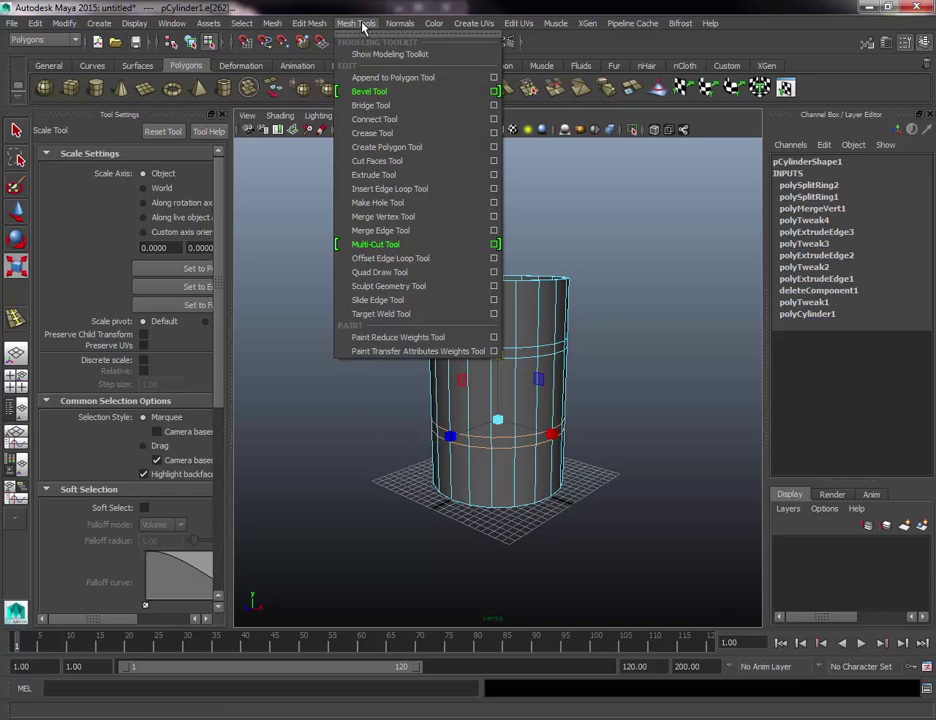
left_click(404, 188)
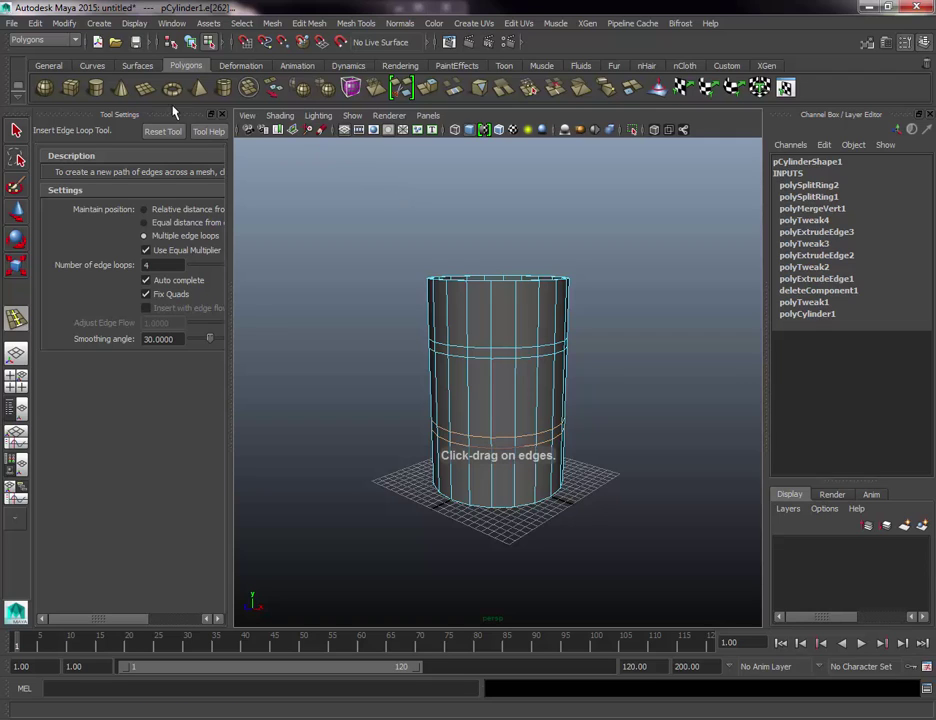
double_click(150, 265)
type("1")
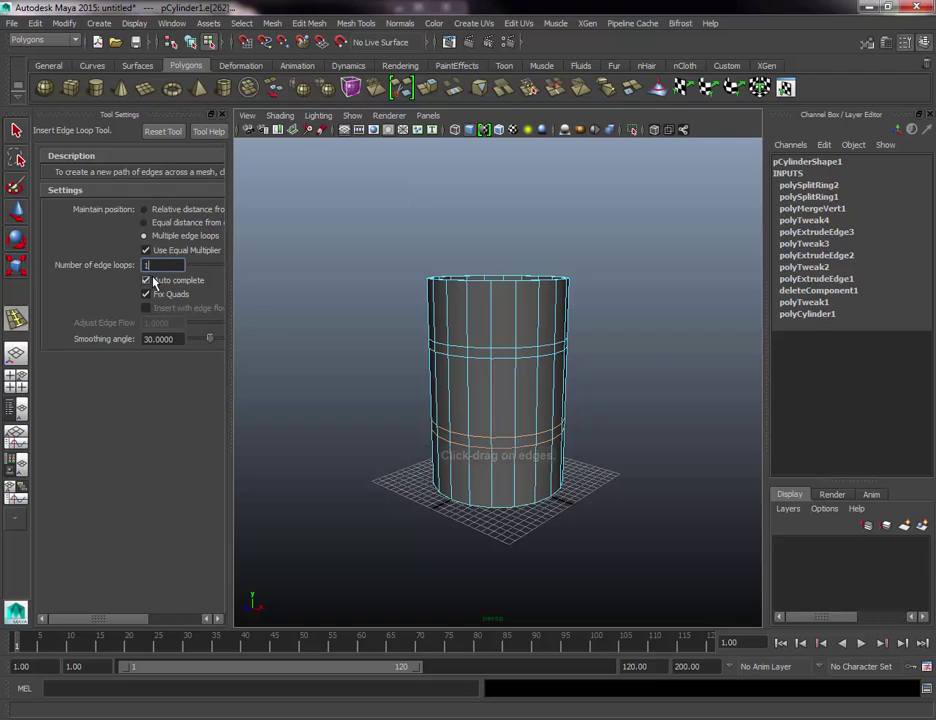
key("Return")
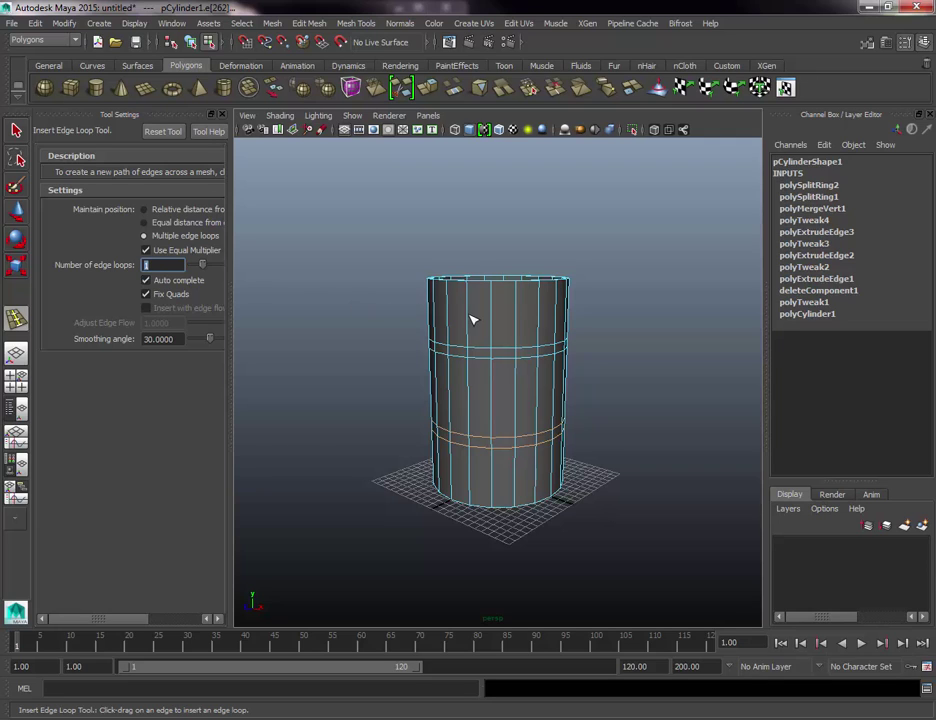
left_click_drag(471, 318, 471, 318)
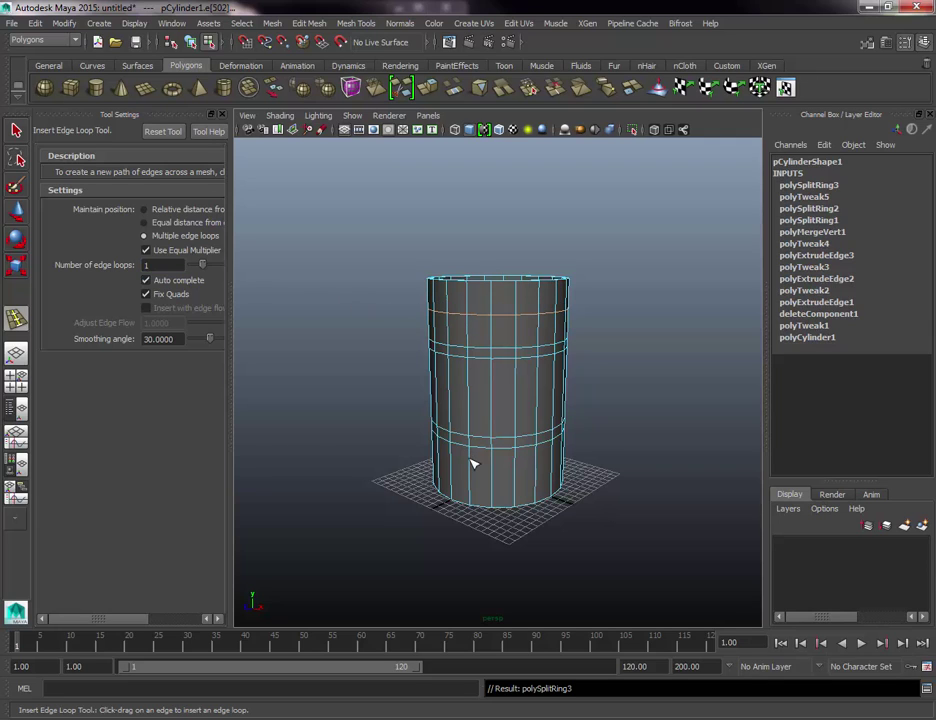
Insert an edge loop in the outer wall's lower section and move it down near the base, to about 0.4 cm in Y.
left_click(471, 470)
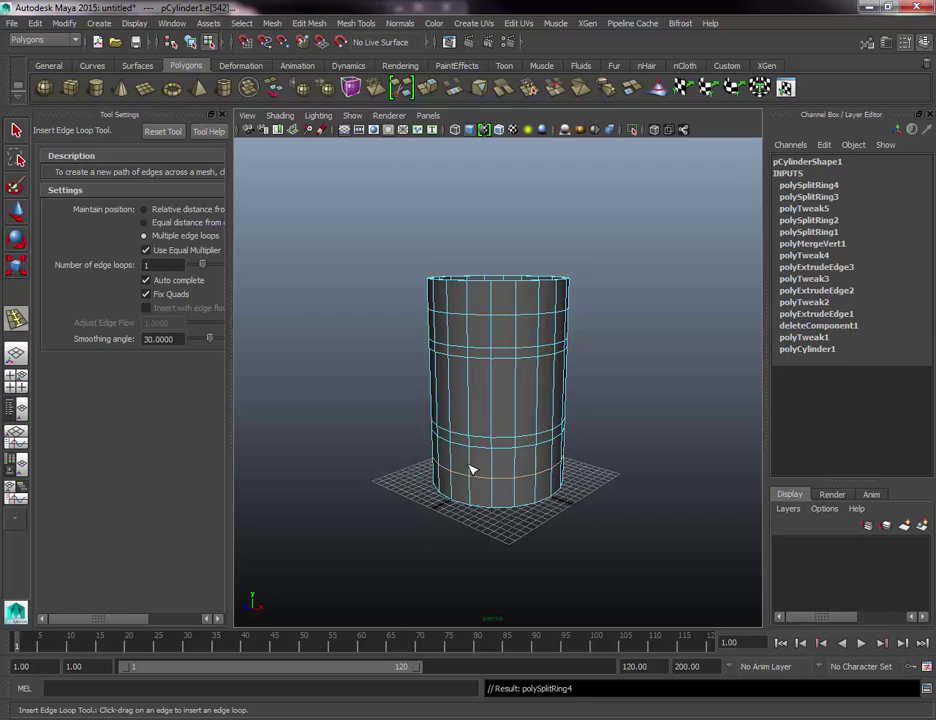
key("w")
mouse_move(502, 391)
left_mouse_down()
mouse_move(499, 382)
mouse_move(497, 402)
left_mouse_up()
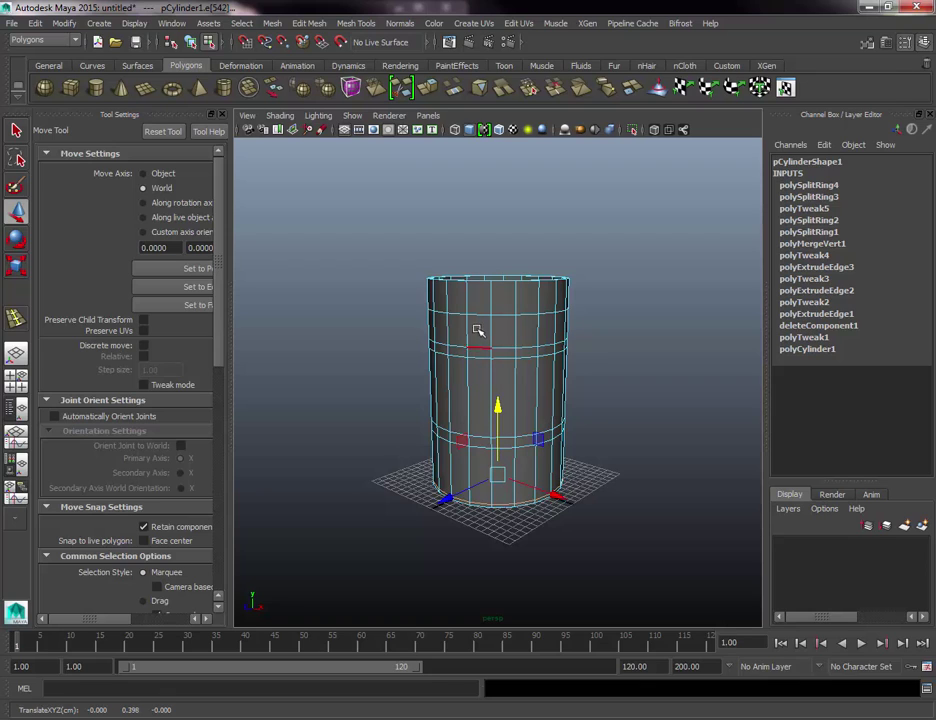
Move the outer wall's upper edge loop up close to the rim, to about 26.36 cm in Y, and close the tool settings.
double_click(481, 311)
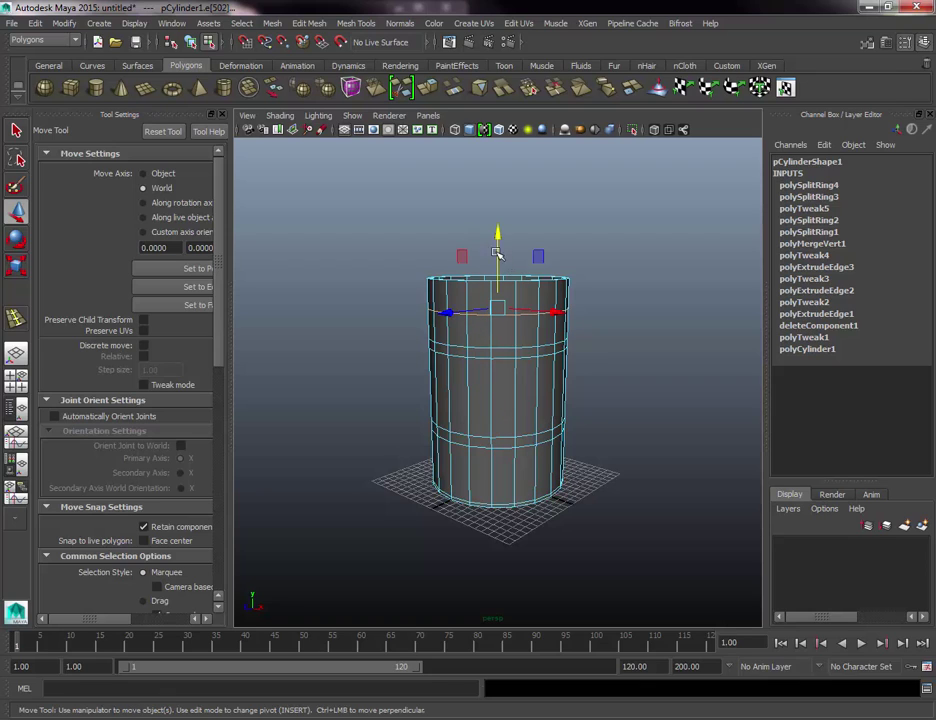
left_click_drag(497, 234, 500, 204)
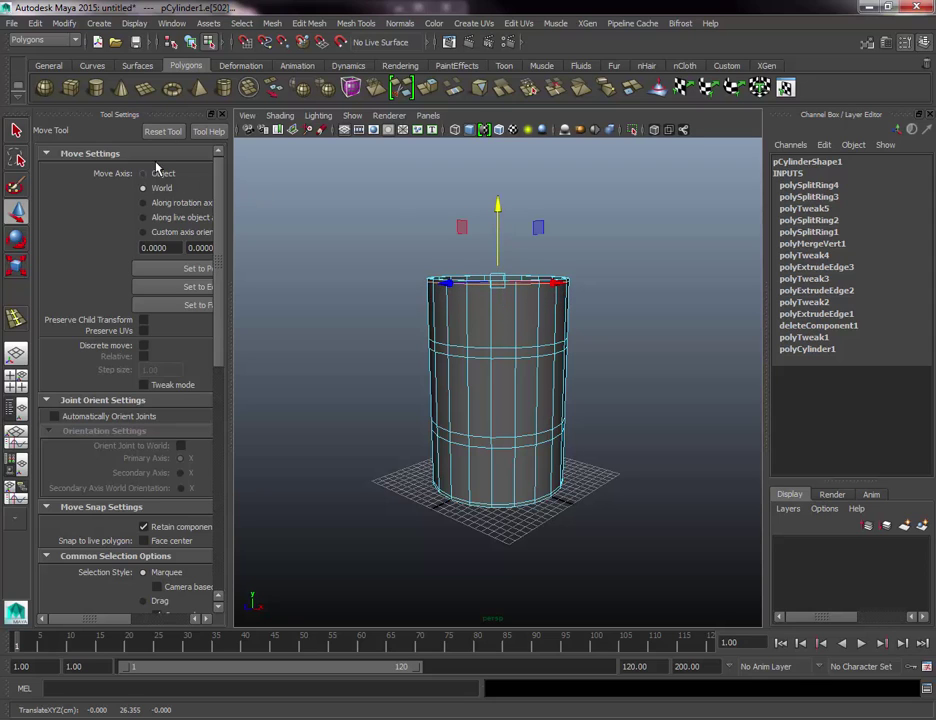
left_click(222, 114)
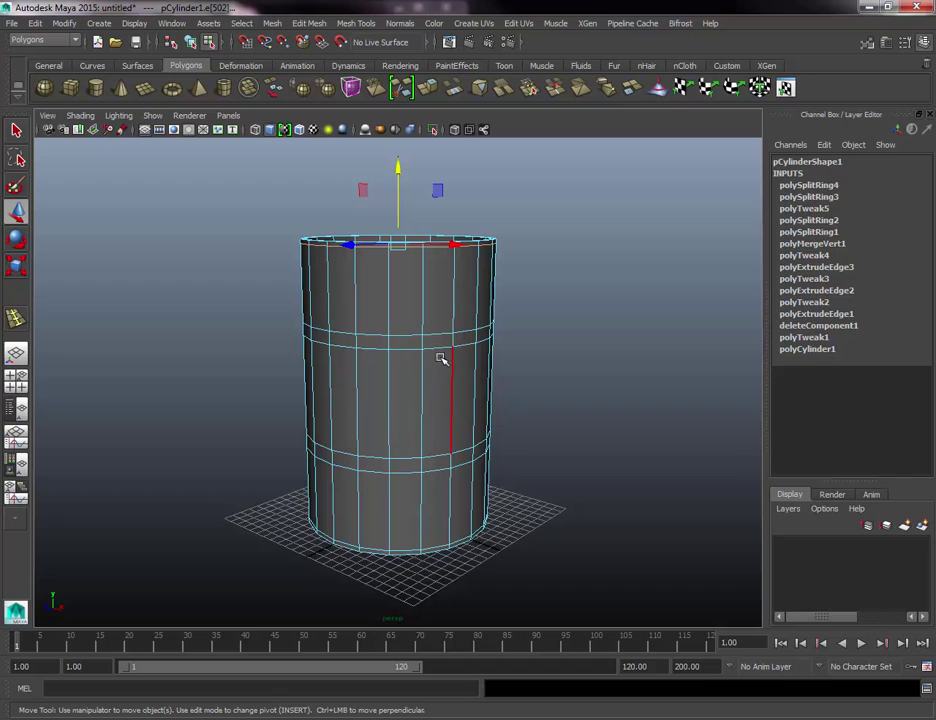
middle_click_drag(433, 352, 445, 351, "alt")
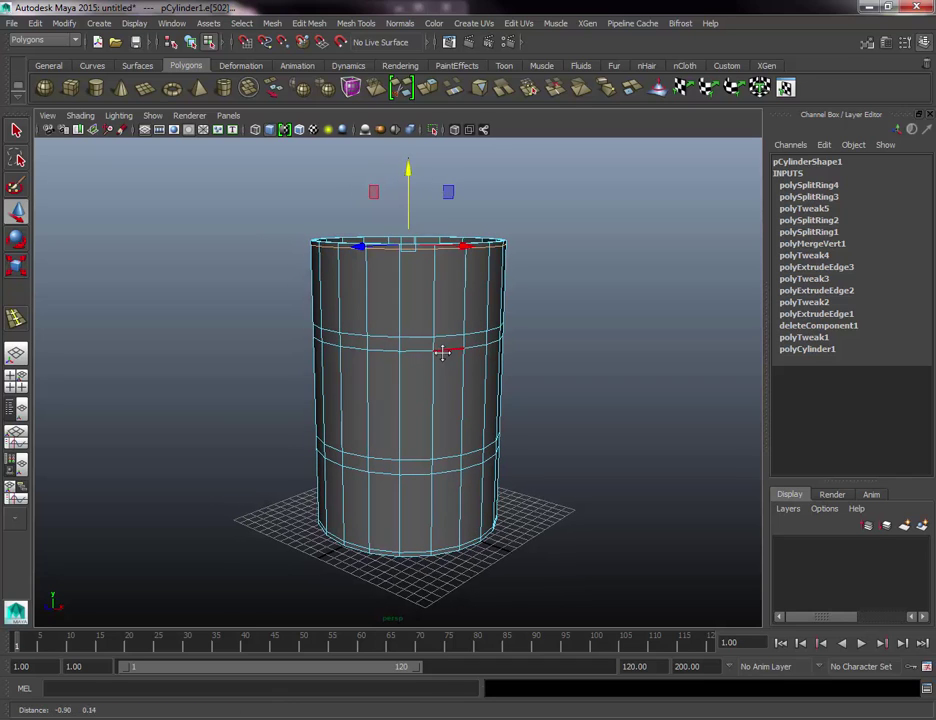
Insert an edge loop in the inner wall's upper section and vertex-snap it vertically to the outer loop's height, about 26.36 cm in Y.
left_click(15, 318)
left_click_drag(177, 275, 178, 310, "alt")
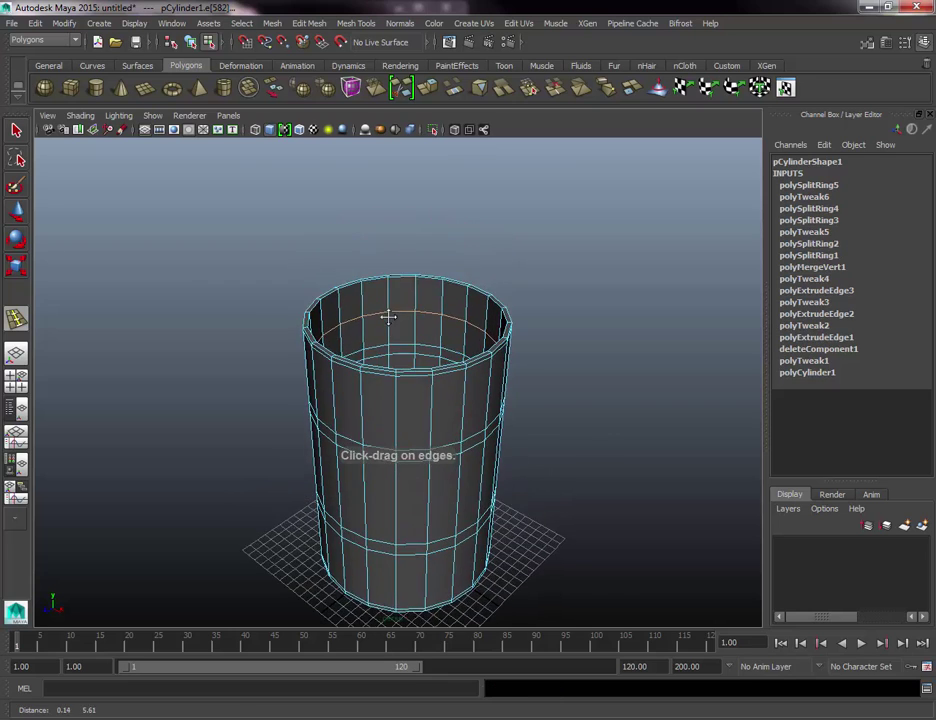
scroll(389, 318, "up", 5)
key("w")
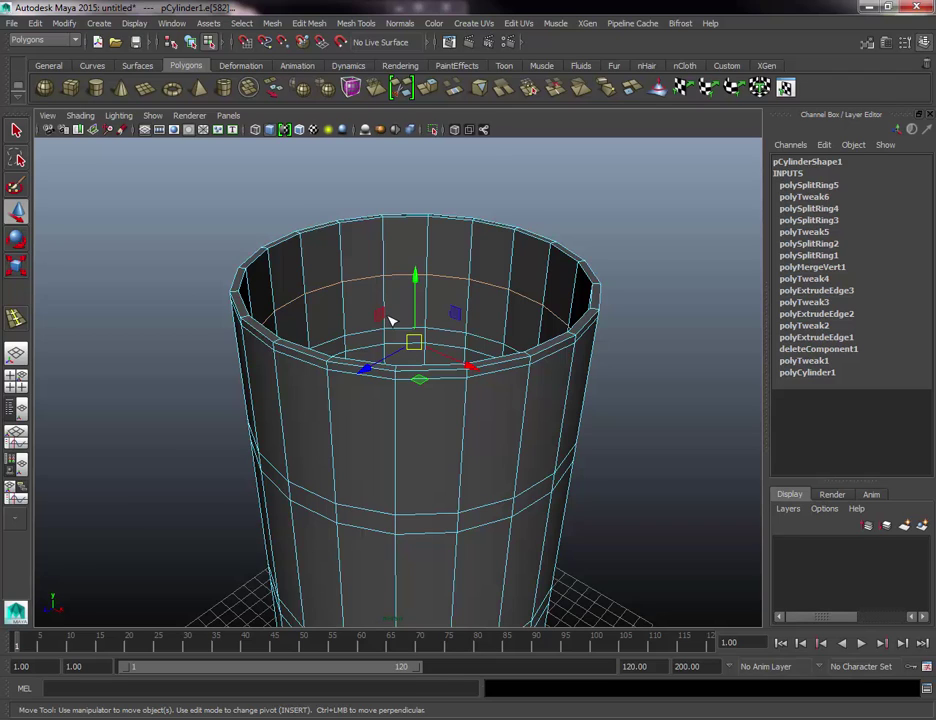
key("v")
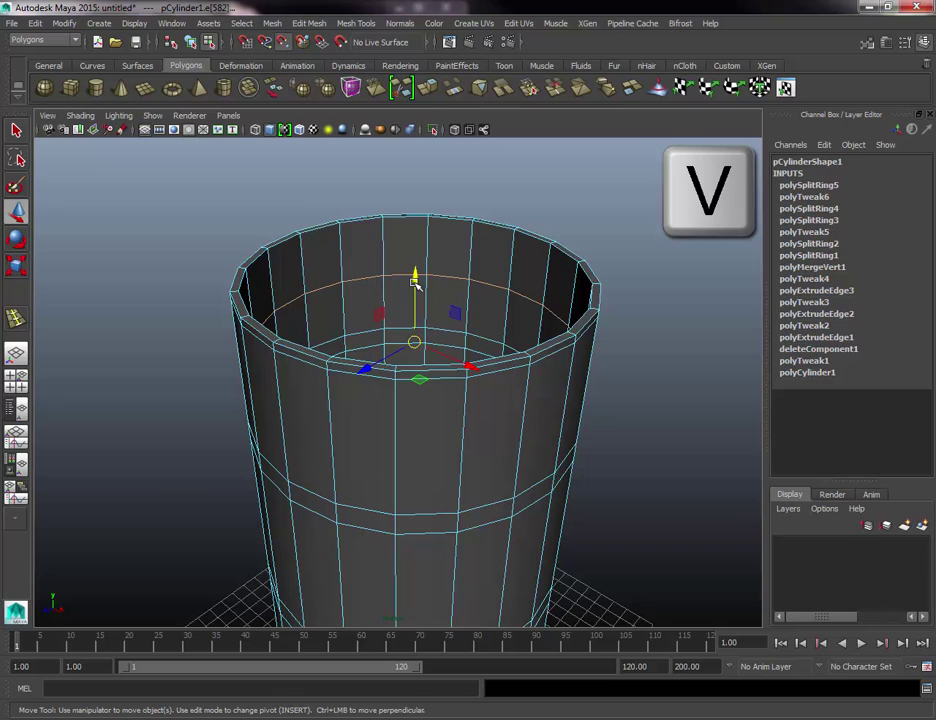
left_click(416, 340)
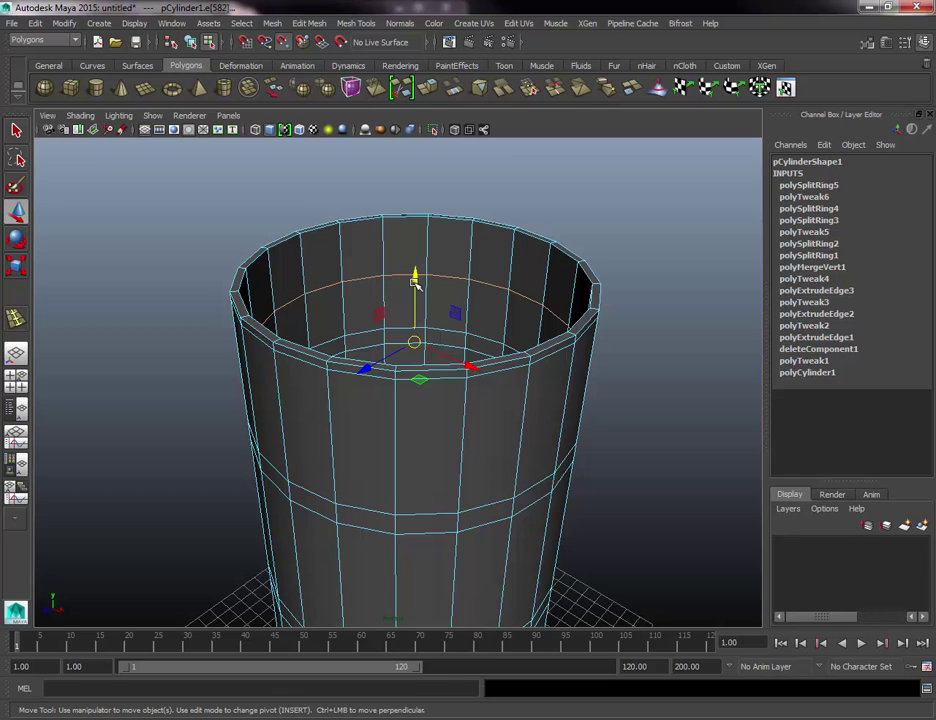
left_click_drag(416, 276, 424, 247)
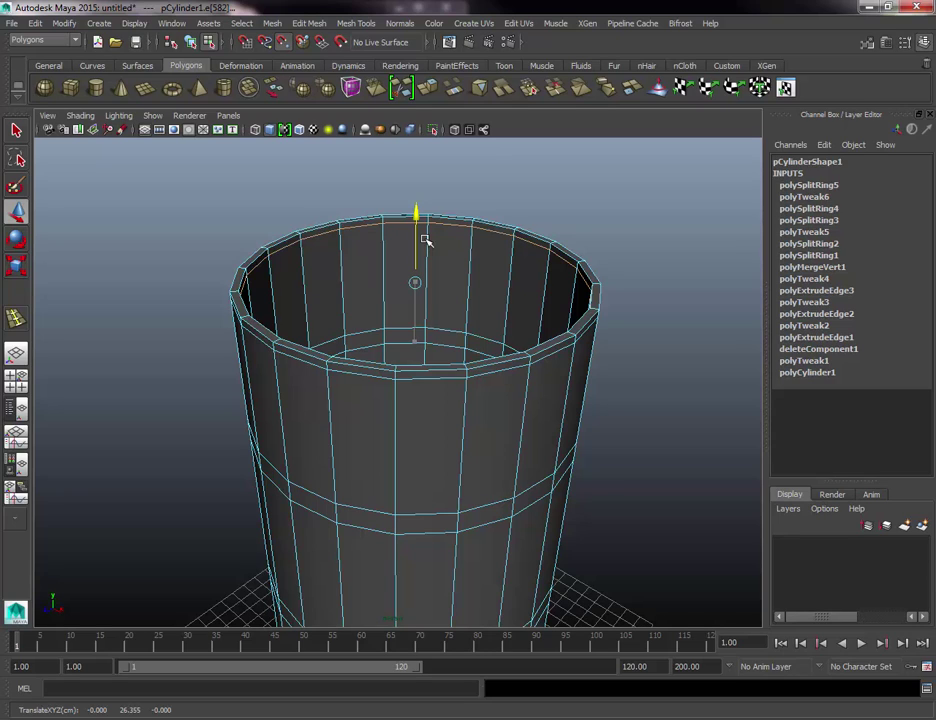
left_click_drag(425, 240, 428, 234)
Select the narrow outer face rings at the rim and the base, extrude them and scale them slightly outward in X and Z only.
right_click(301, 276)
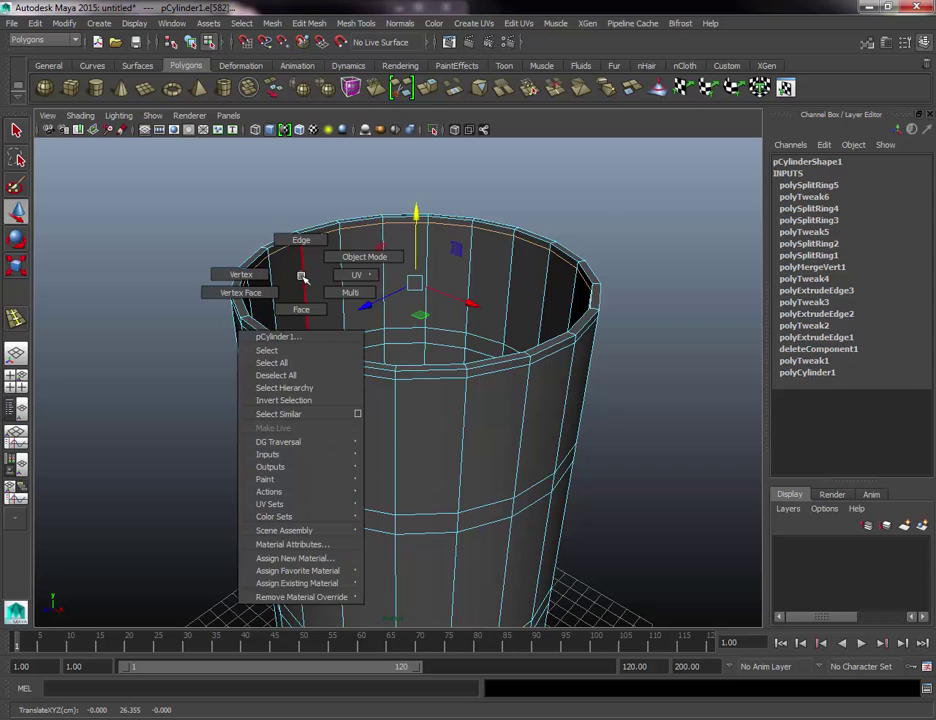
left_click(301, 309)
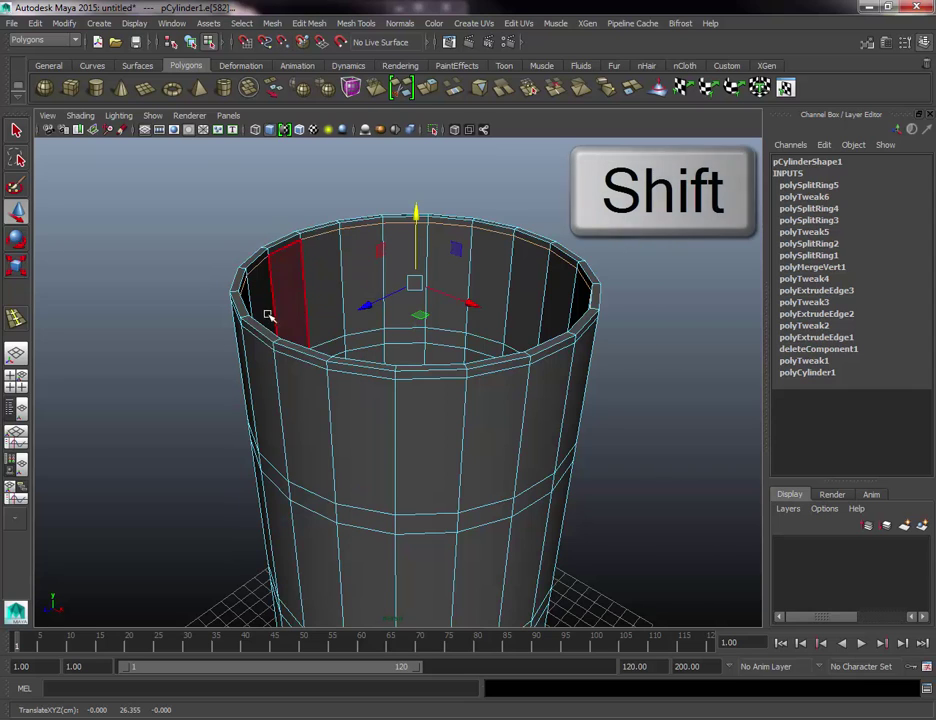
left_click(315, 364, "shift")
double_click(372, 372, "shift")
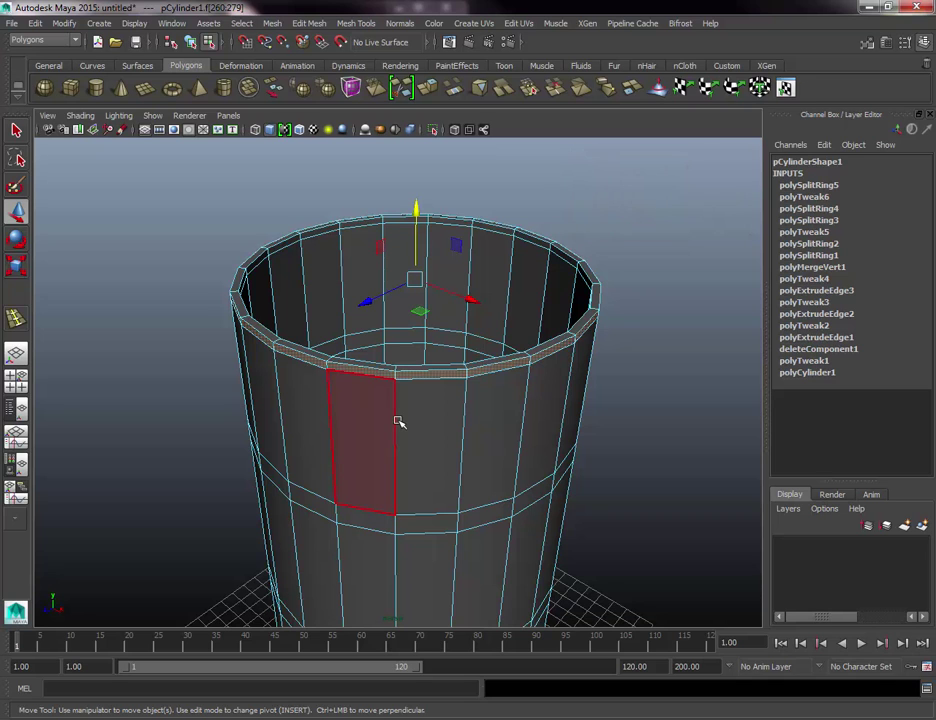
middle_click_drag(398, 422, 400, 105, "alt")
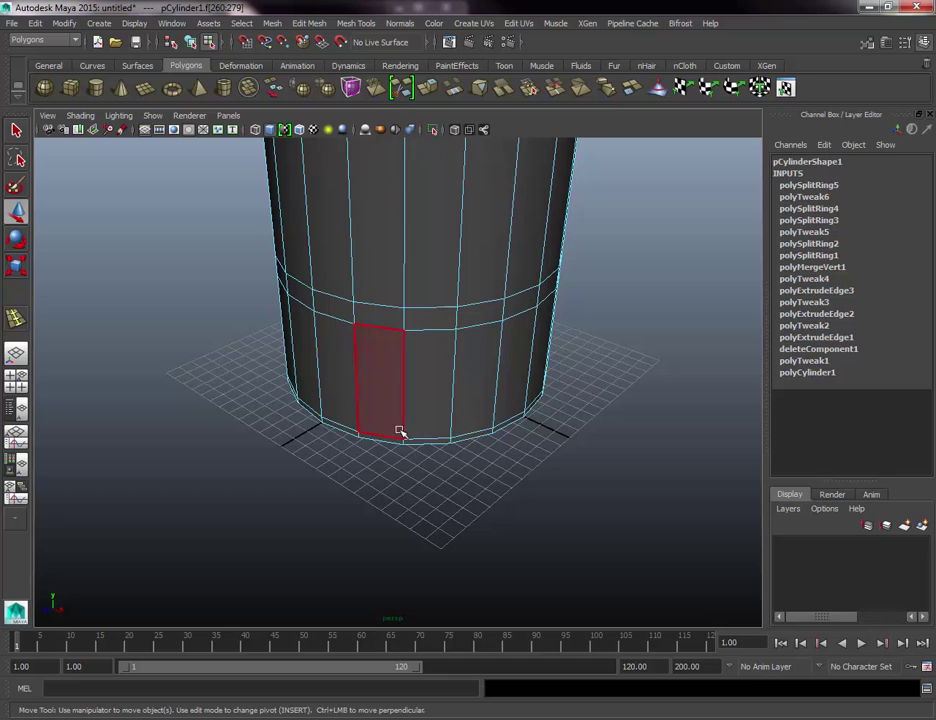
left_click(395, 442)
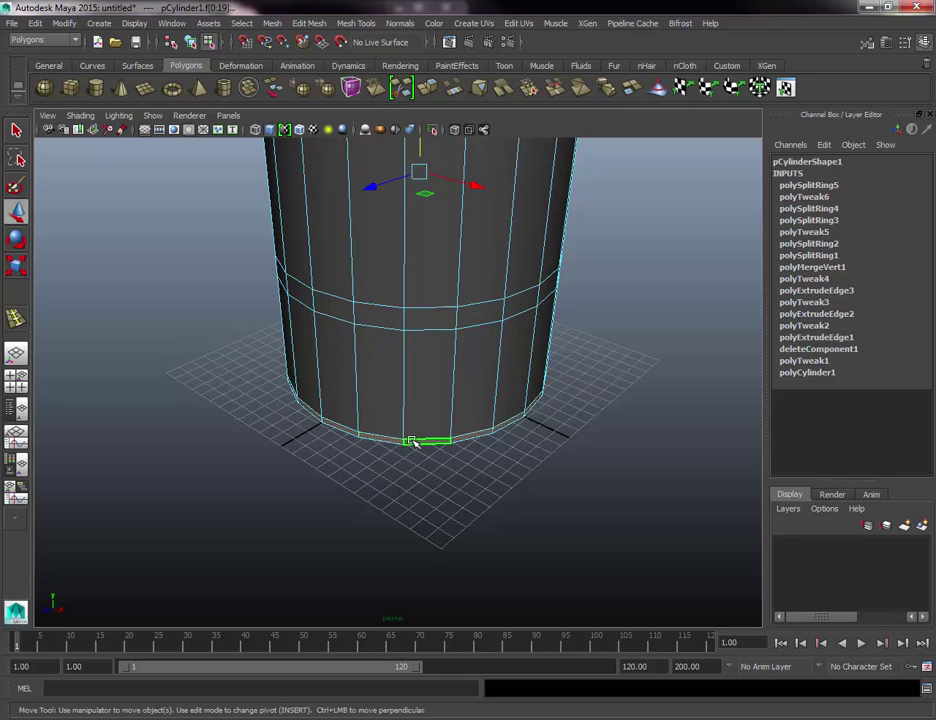
middle_click_drag(334, 359, 327, 512, "alt")
scroll(327, 512, "down", 6)
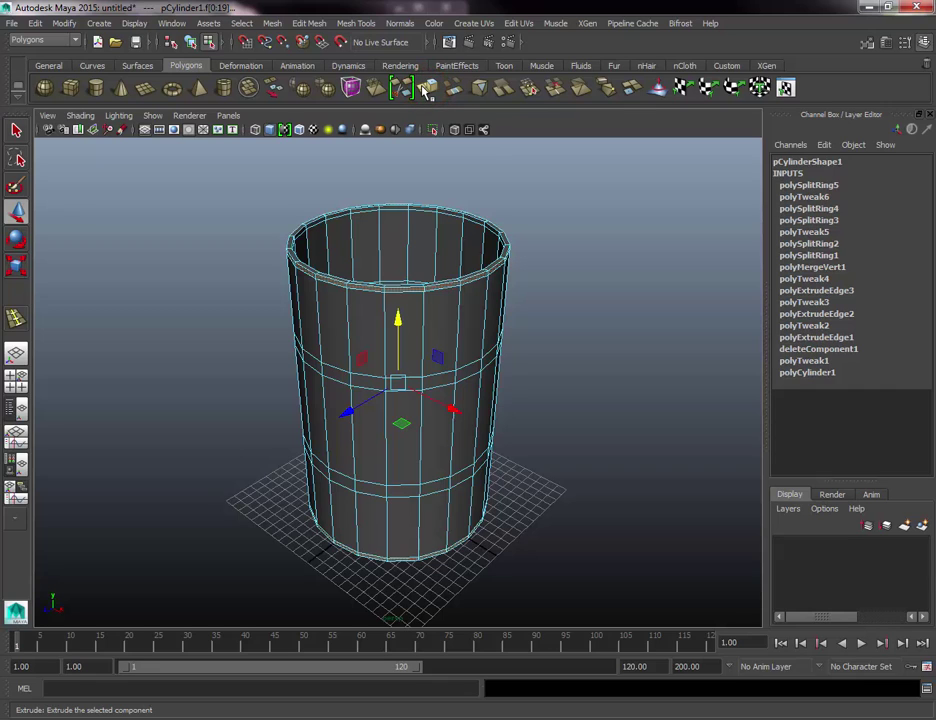
left_click(427, 90)
key("r")
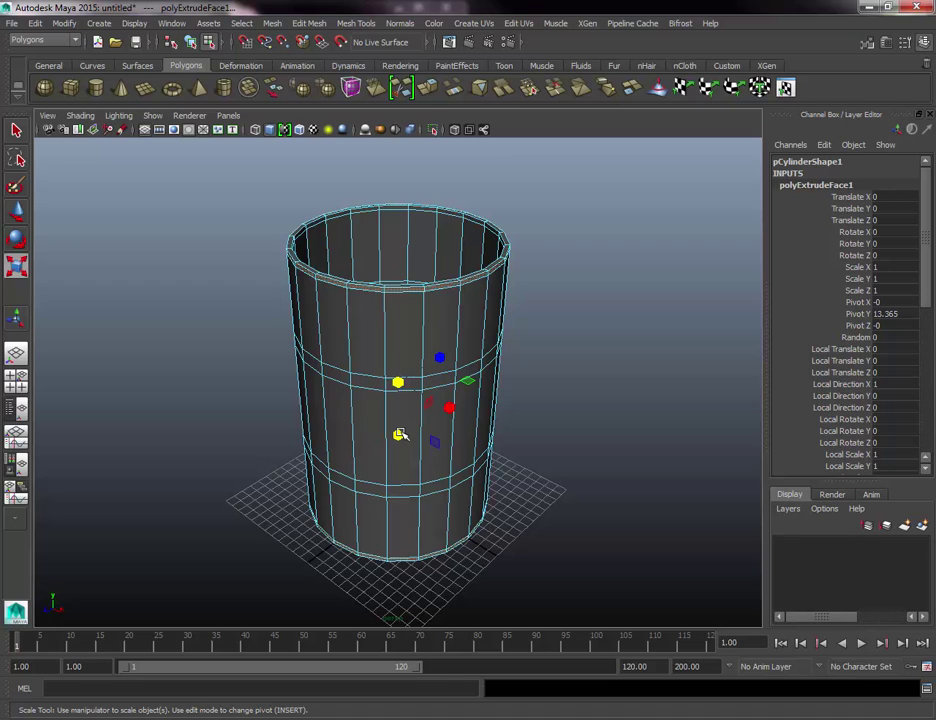
key("ctrl")
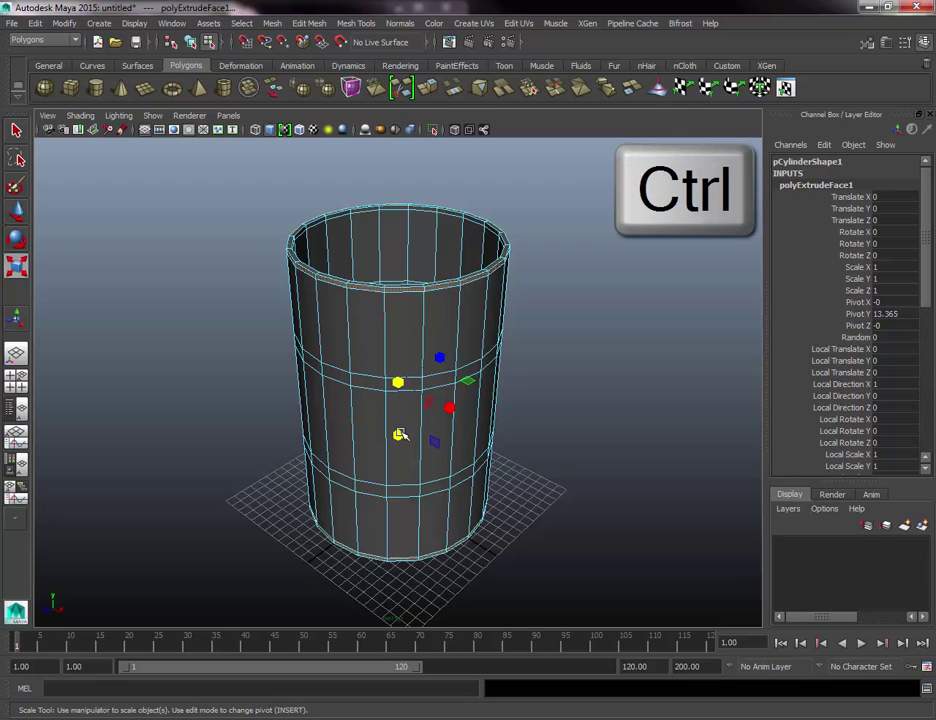
left_click(467, 380, "ctrl")
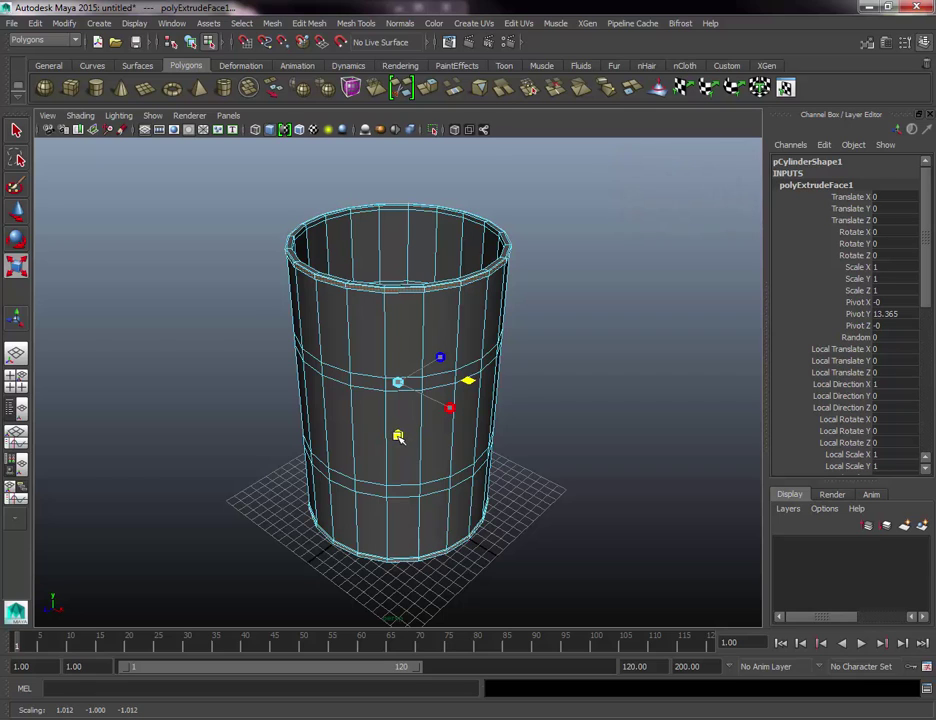
left_click(398, 436)
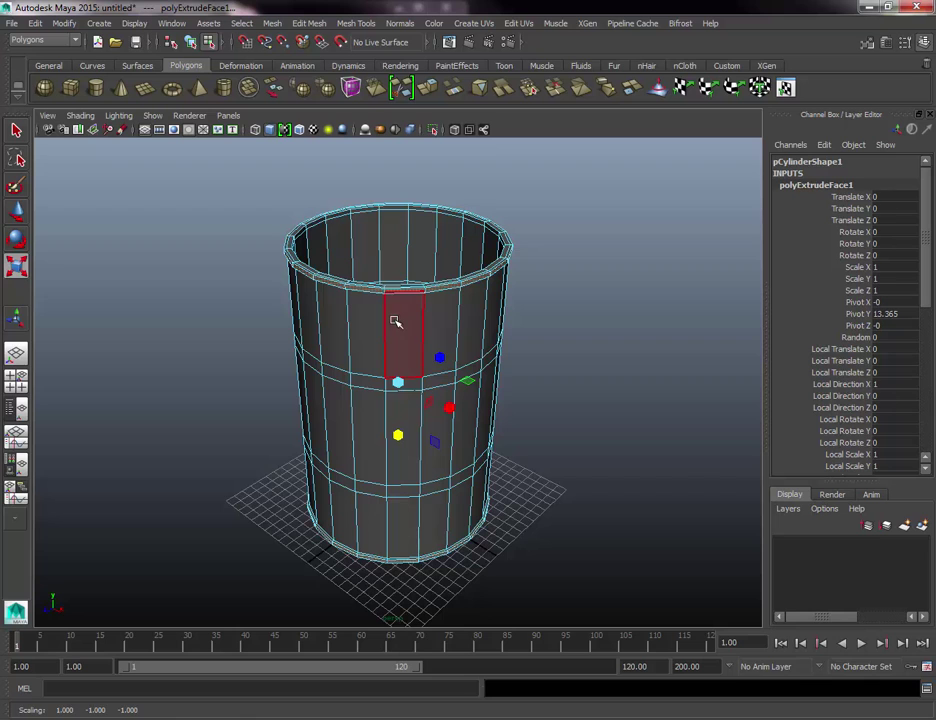
Select the narrow face ring inside the rim, extrude it and scale it slightly inward in X and Z only.
scroll(395, 321, "up", 8)
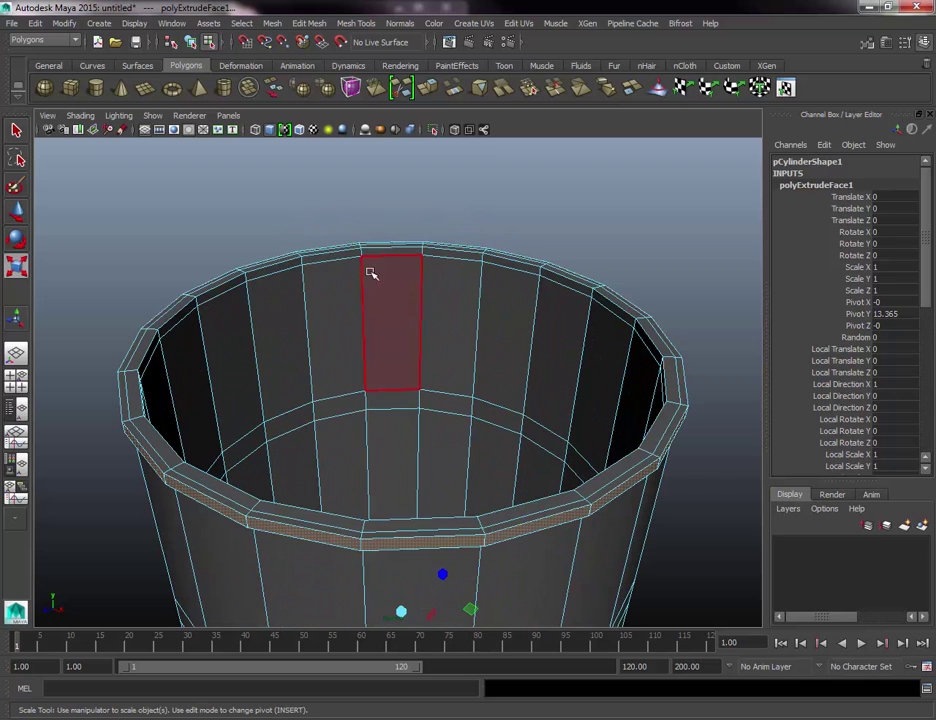
left_click(387, 254)
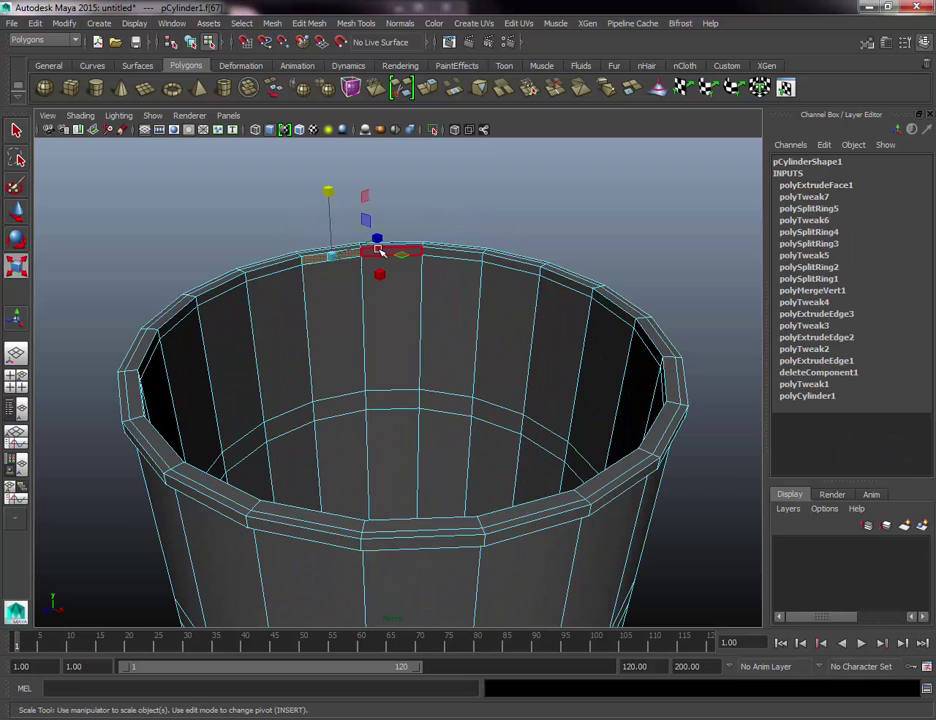
double_click(380, 252)
left_click(427, 88)
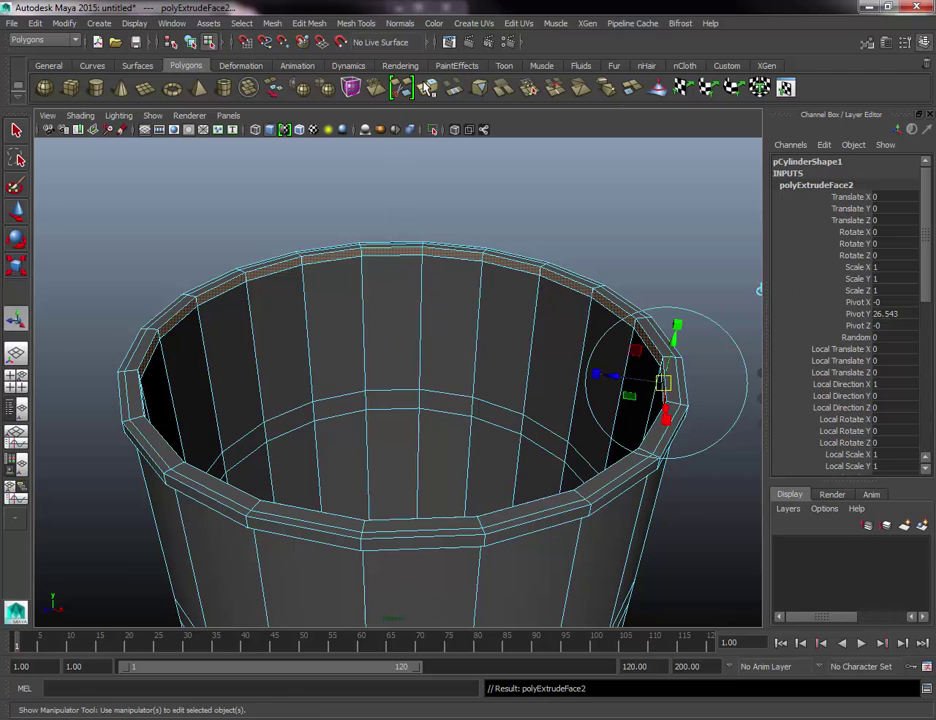
key("r")
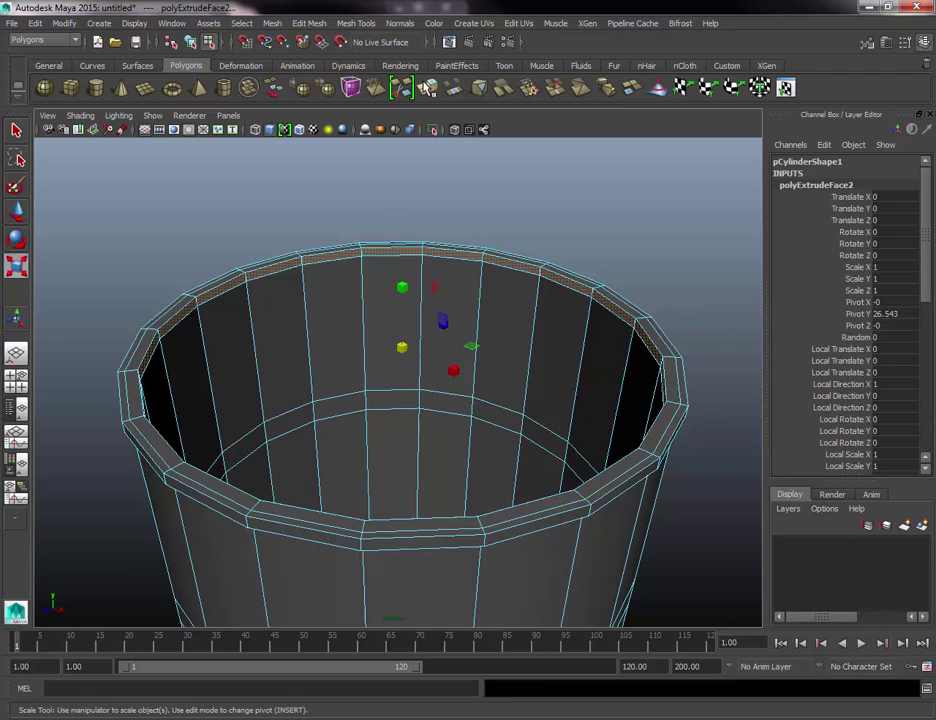
left_click(402, 287)
left_click_drag(402, 287, 401, 288, "ctrl")
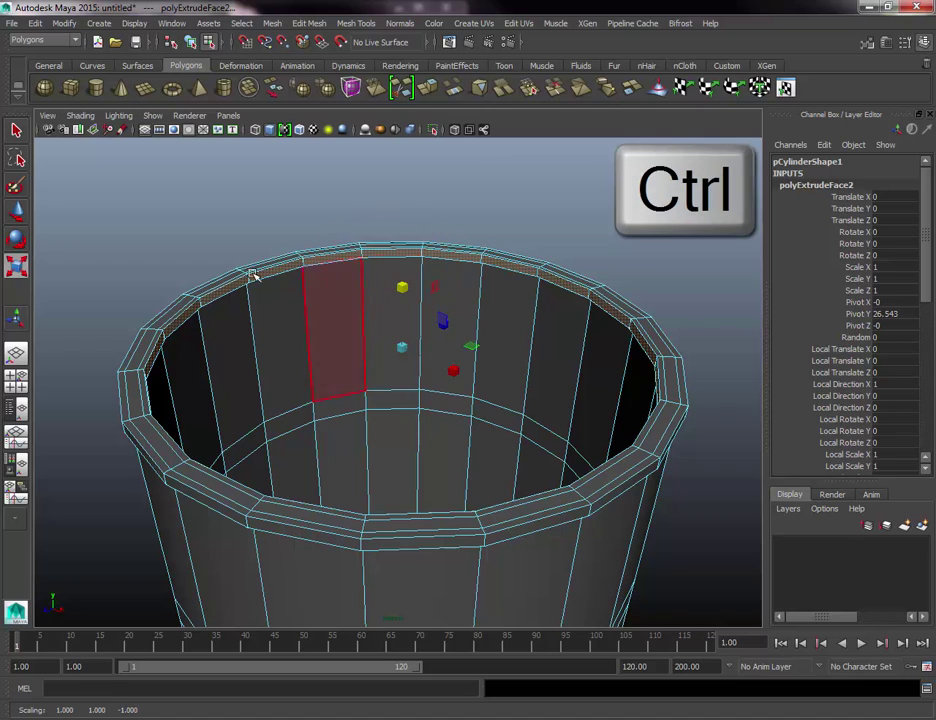
Select the face ring on top of the rim and move it up slightly.
left_click(187, 303)
double_click(214, 289)
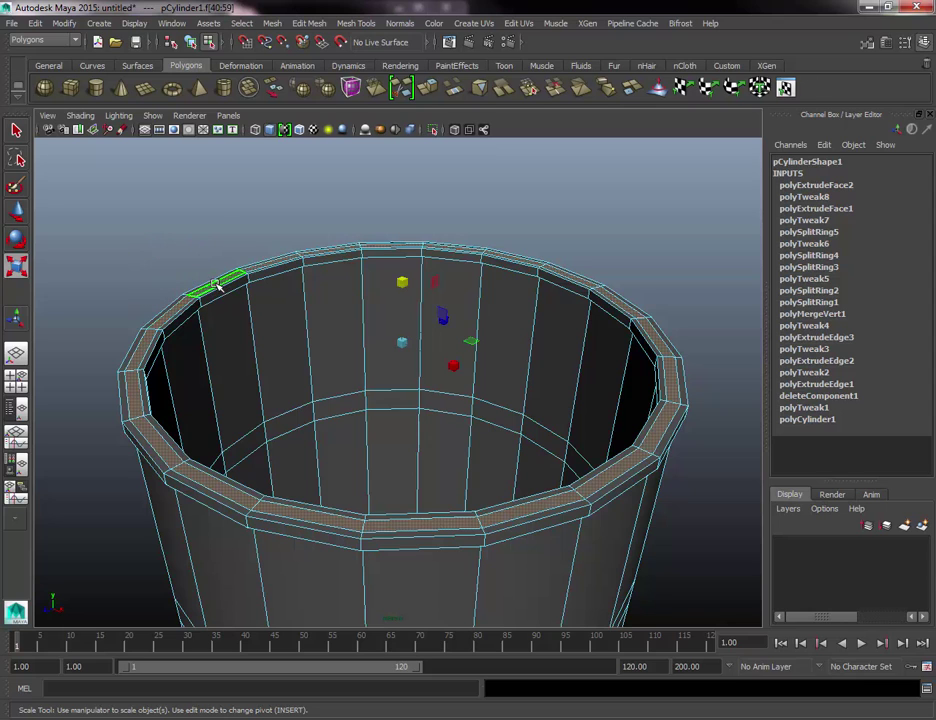
key("w")
left_click_drag(399, 297, 403, 293)
Select the rim lip's lower edge loops on the inside and outside and move them up to about 26.56 cm in Y.
right_click_drag(340, 286, 343, 258)
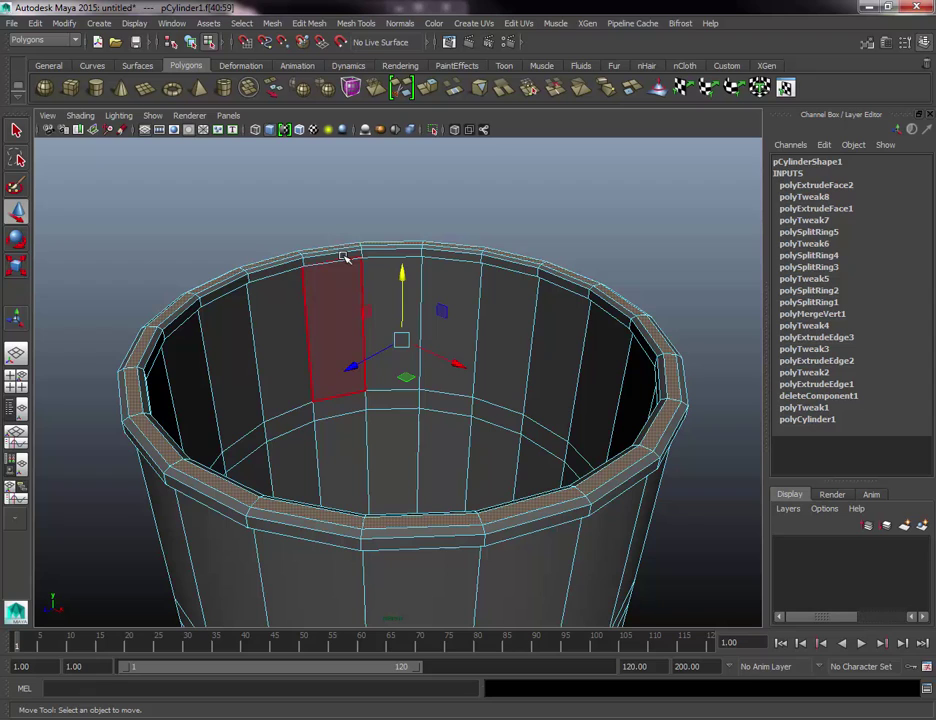
key("F10")
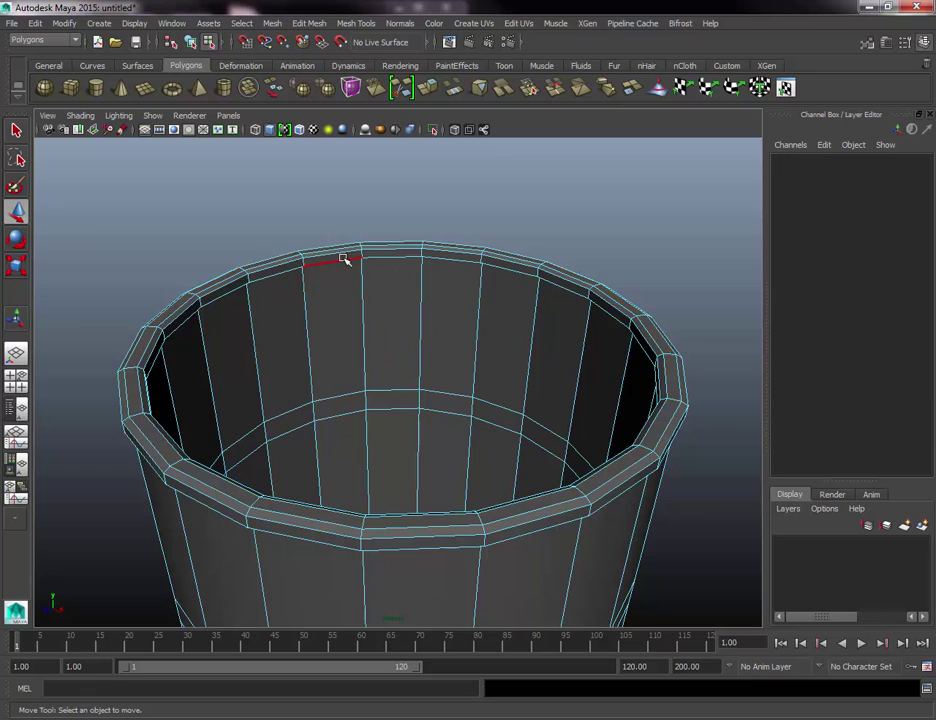
double_click(345, 259)
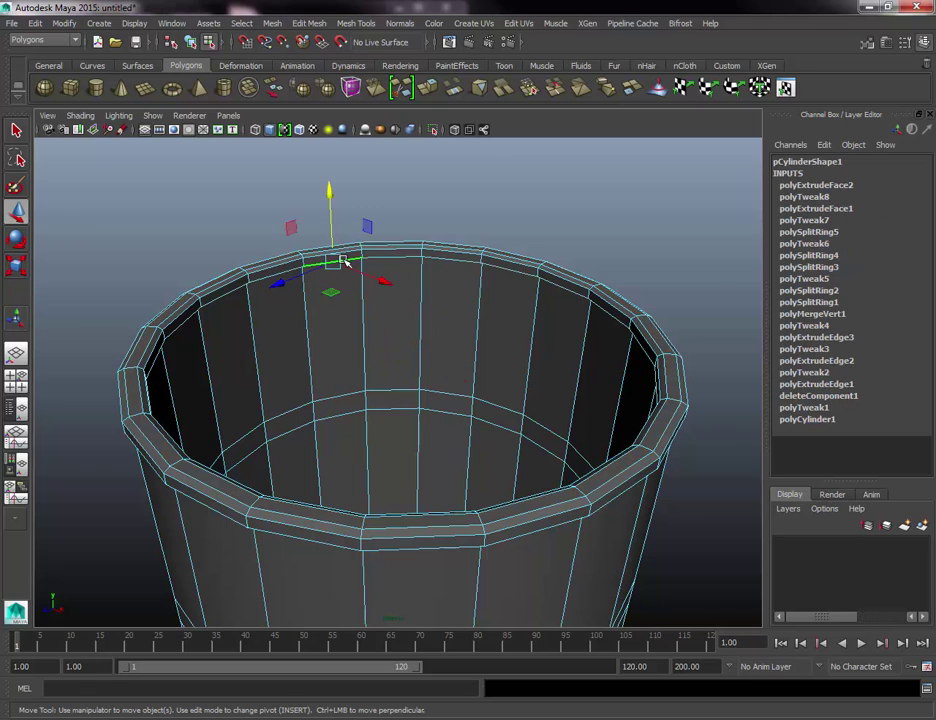
double_click(452, 548, "shift")
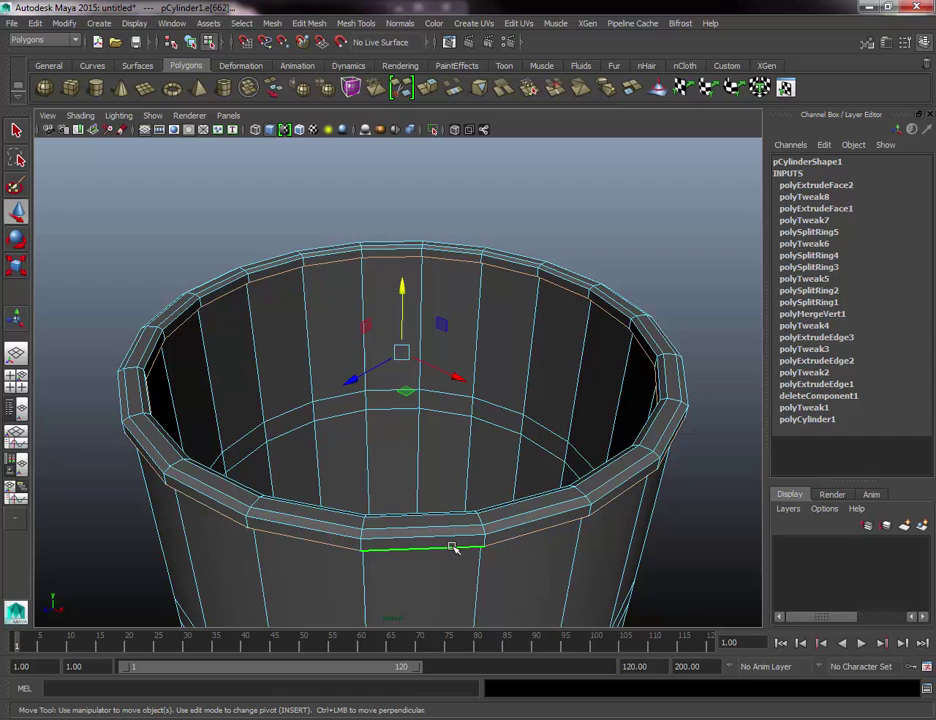
left_click_drag(400, 298, 402, 285)
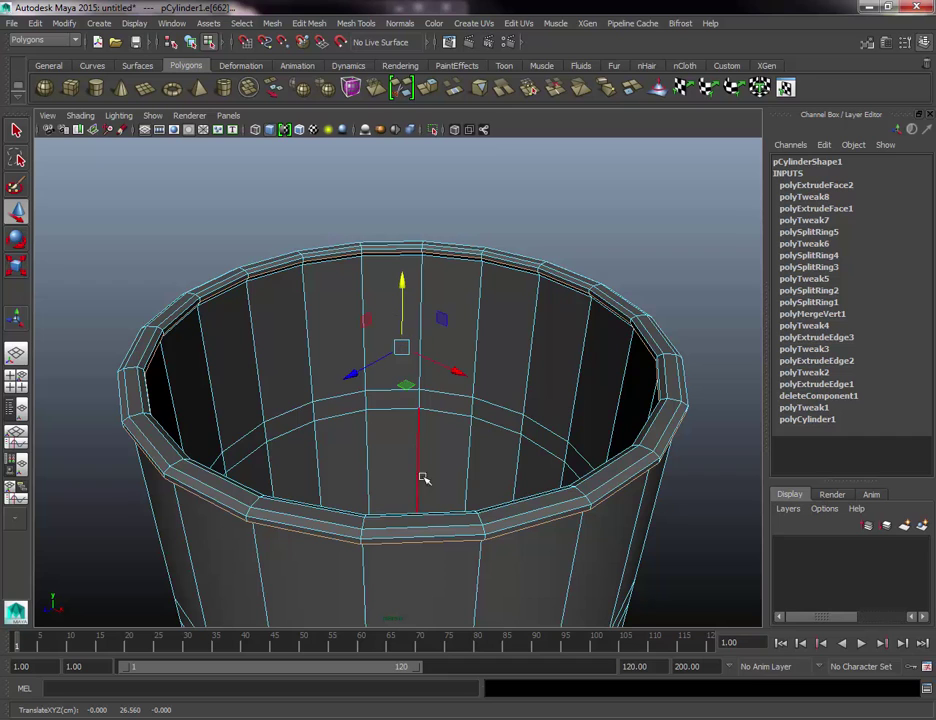
Select the upper outer edge loop of the extruded base ridge and move it to about 0.27 cm in Y.
scroll(428, 498, "down", 5)
scroll(428, 498, "down", 2)
mouse_move(424, 501)
left_mouse_down("alt")
mouse_move(432, 330)
mouse_move(409, 497)
left_mouse_up("alt")
scroll(410, 500, "up", 5)
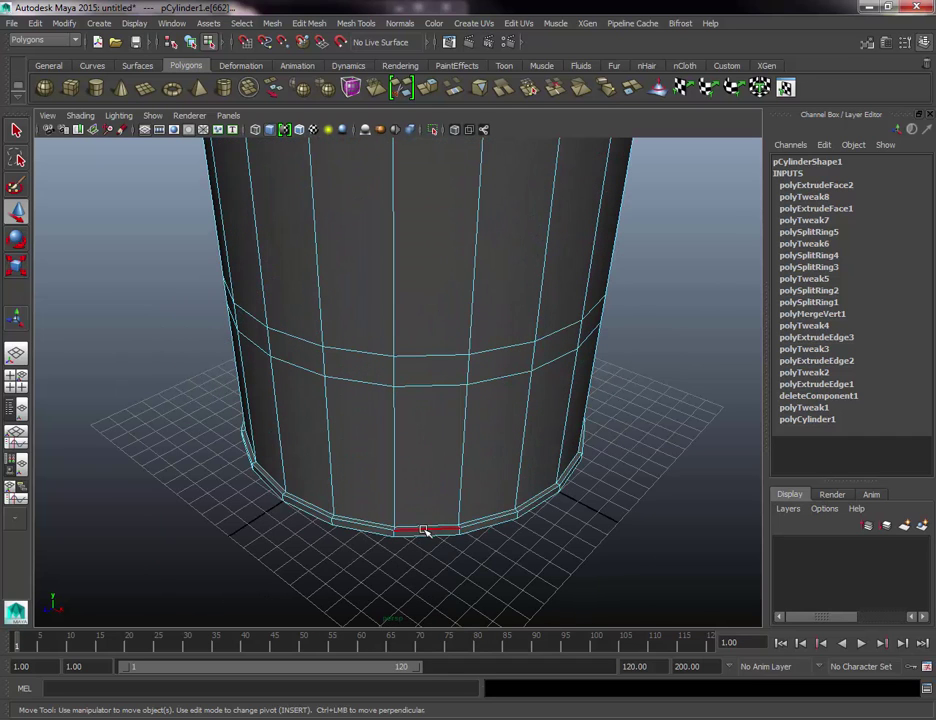
double_click(424, 533)
left_click_drag(418, 360, 418, 355)
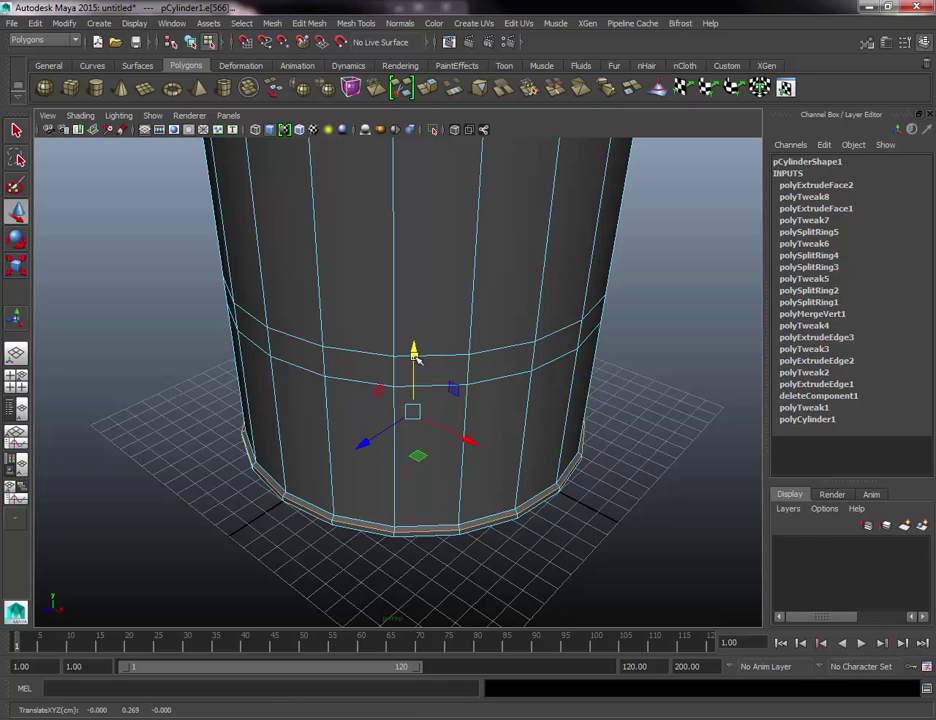
Return to object mode and examine the whole barrel with its rim lip and base ridge.
middle_click_drag(457, 259, 451, 406, "alt")
right_click_drag(451, 406, 495, 355, "alt")
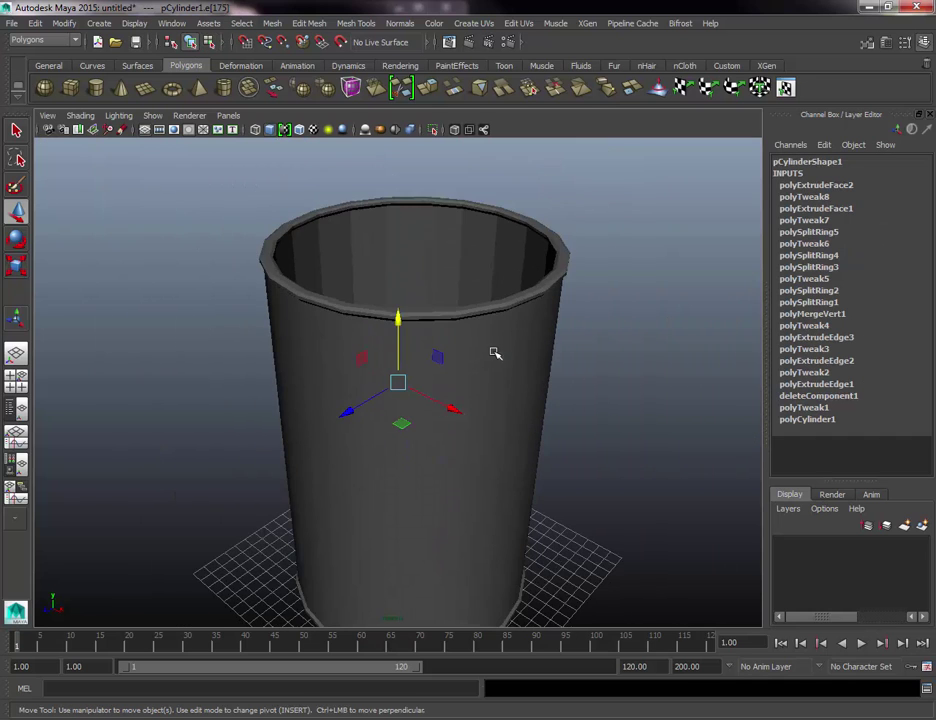
left_click(485, 349)
scroll(514, 370, "down", 2)
left_click(521, 378)
left_click_drag(521, 378, 421, 366, "alt")
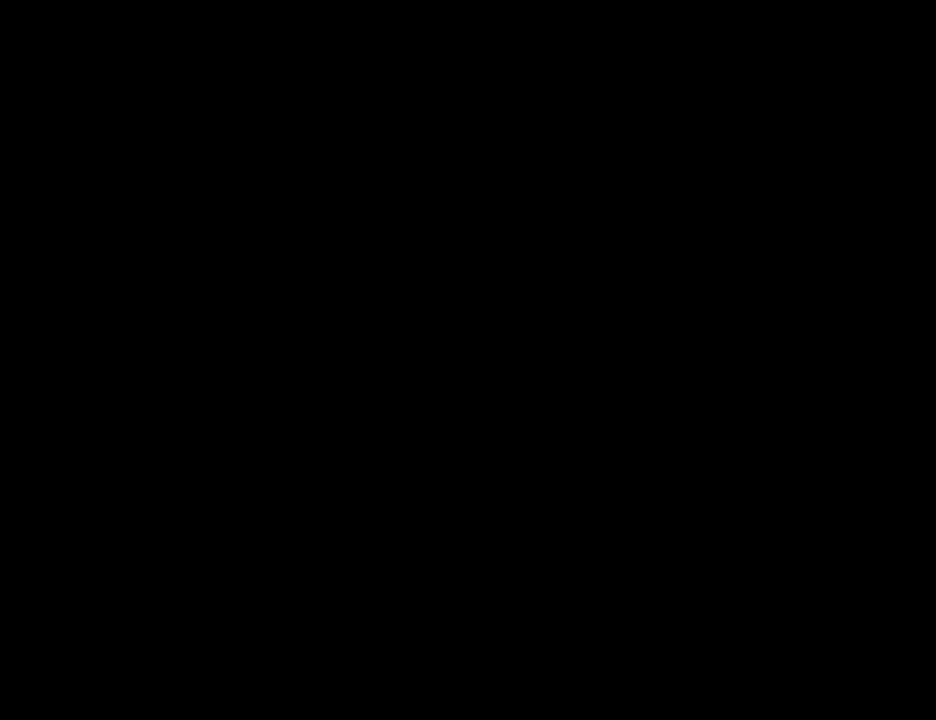
left_click(421, 366)
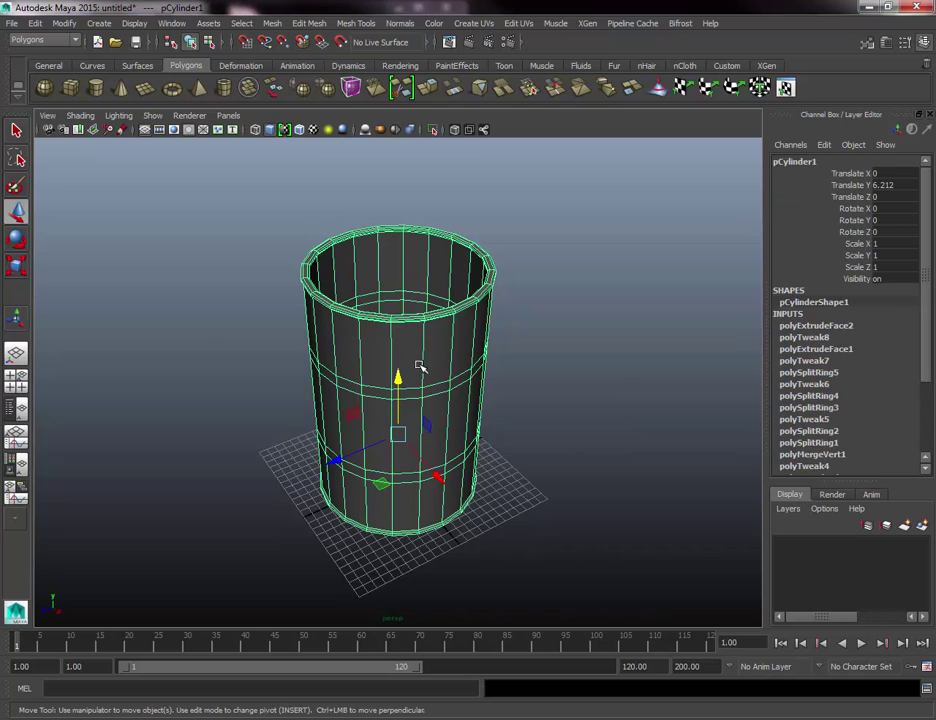
Insert one centred edge loop between each pair of ridge loops on the inner and outer walls, using the multiple edge loops setting of 1.
left_click(350, 22)
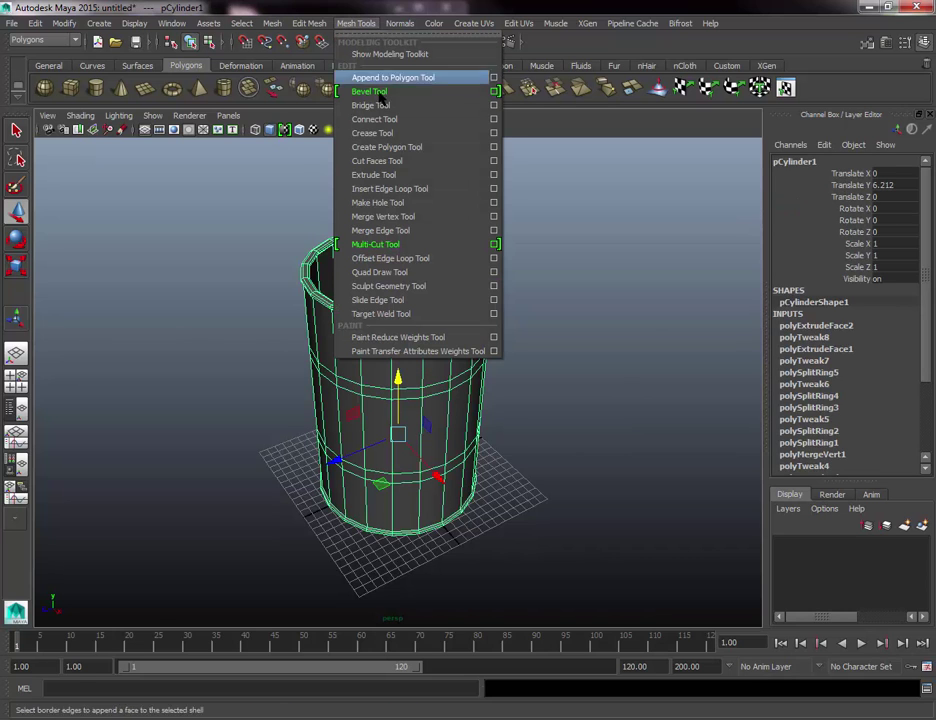
left_click(493, 188)
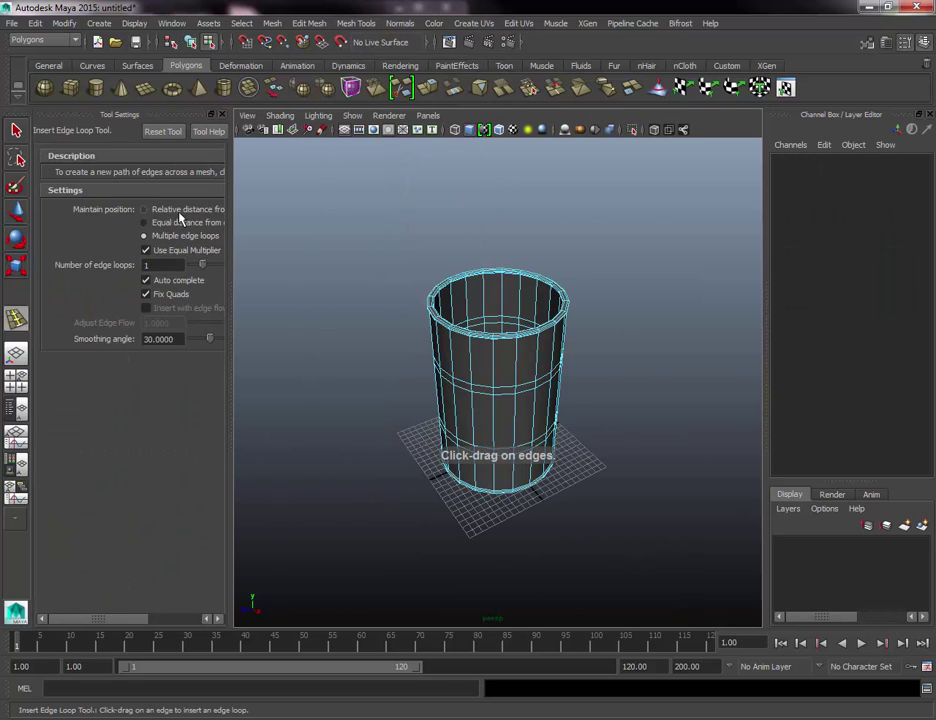
left_click(224, 114)
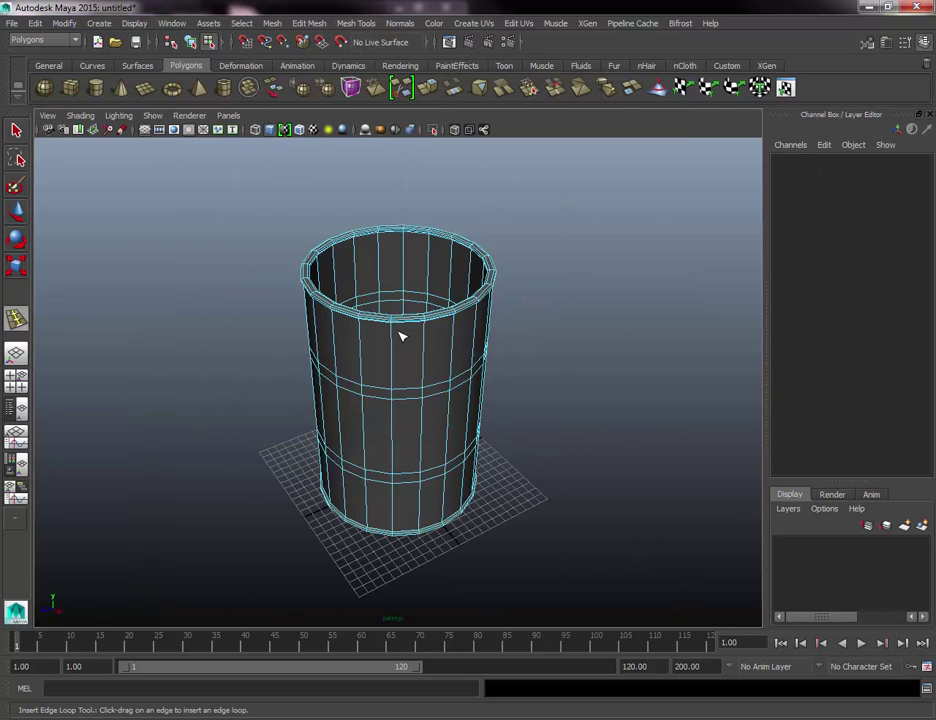
left_click(406, 300)
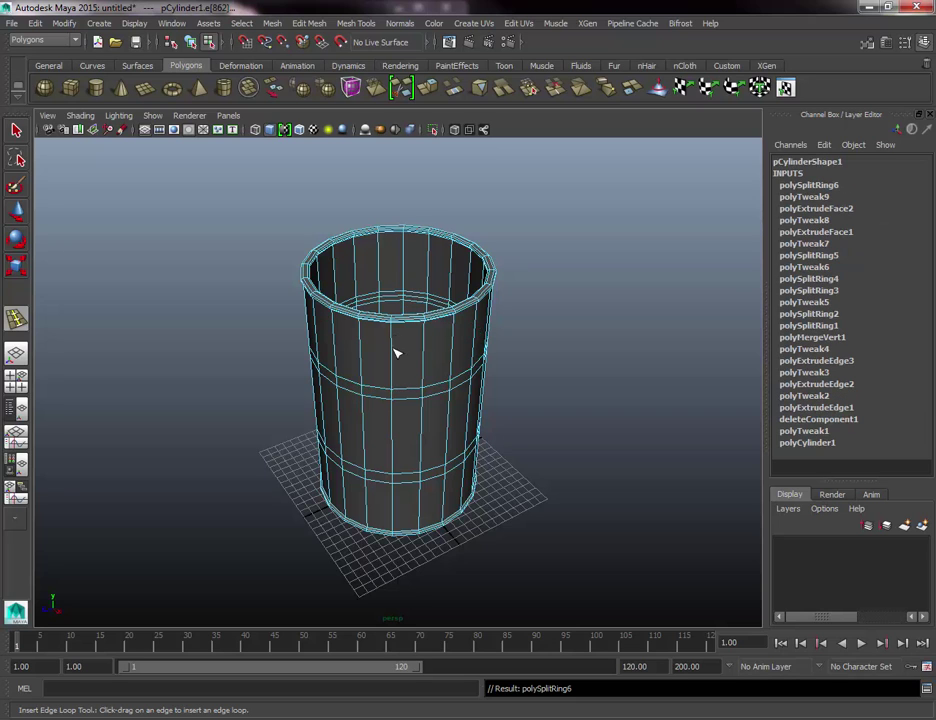
left_click_drag(393, 400, 404, 445)
scroll(405, 348, "up", 4)
key("ctrl+z")
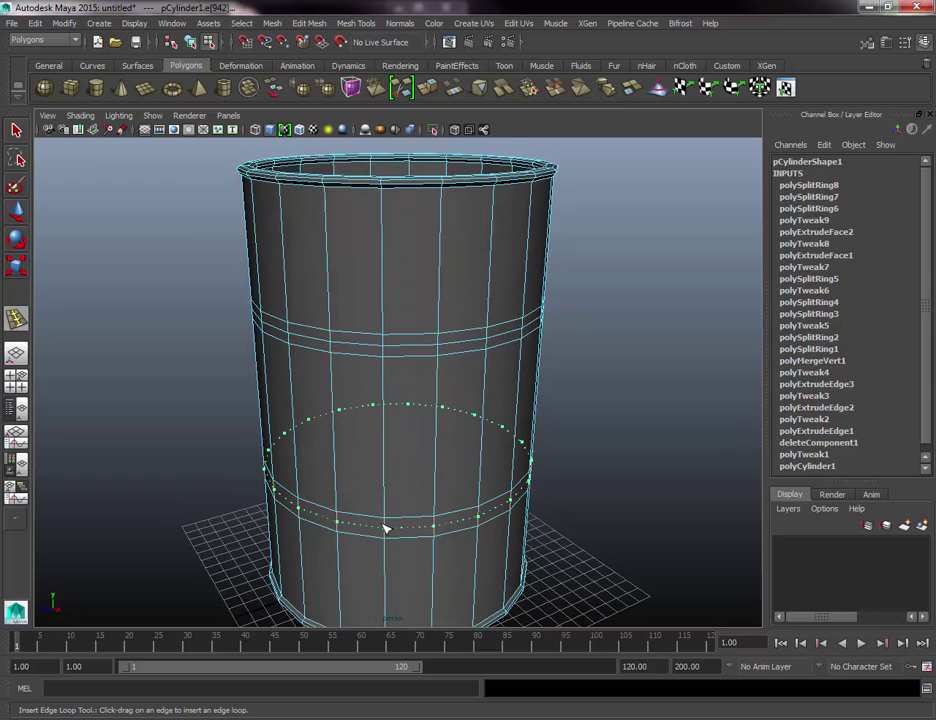
left_click_drag(384, 528, 384, 526)
Select the middle loops of both ridge bands, outside and inside, and scale them slightly outward in X and Z to form wall ridges.
key("w")
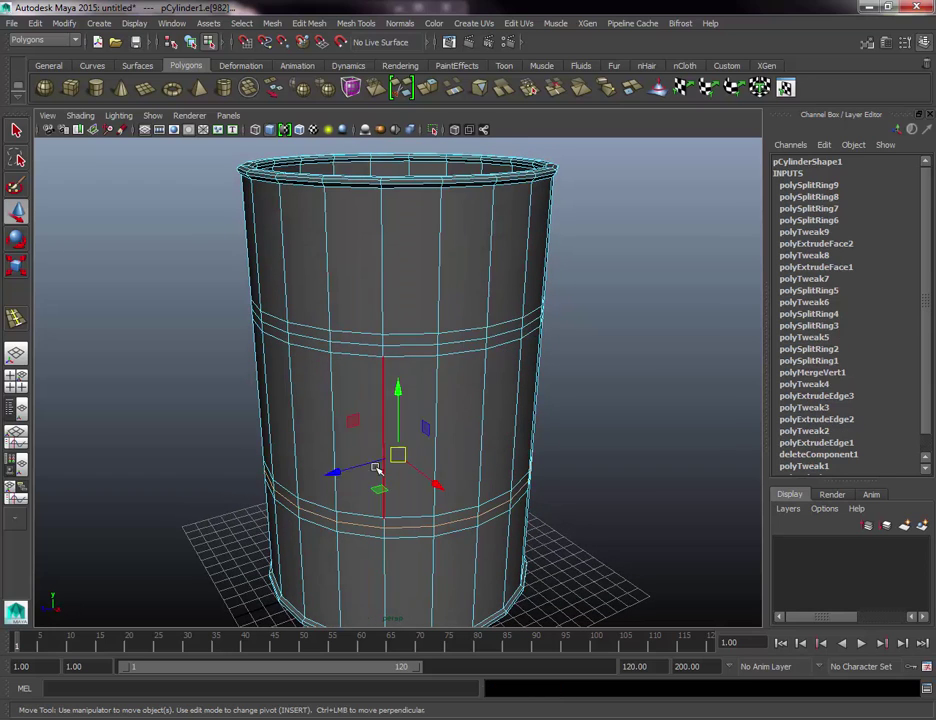
double_click(369, 346)
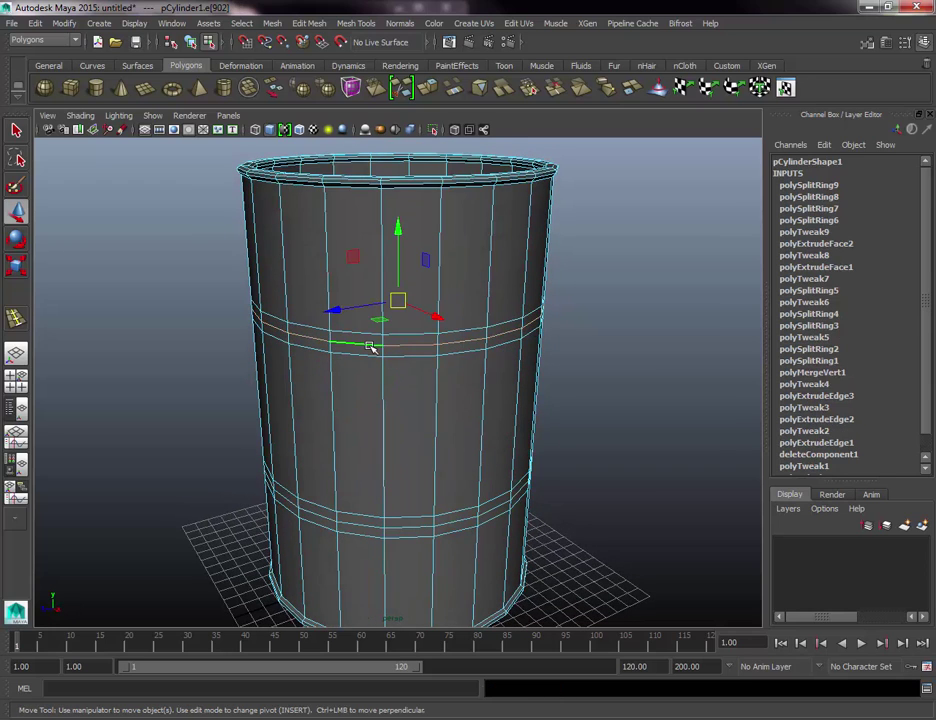
double_click(367, 525, "shift")
left_click_drag(403, 342, 397, 301, "alt")
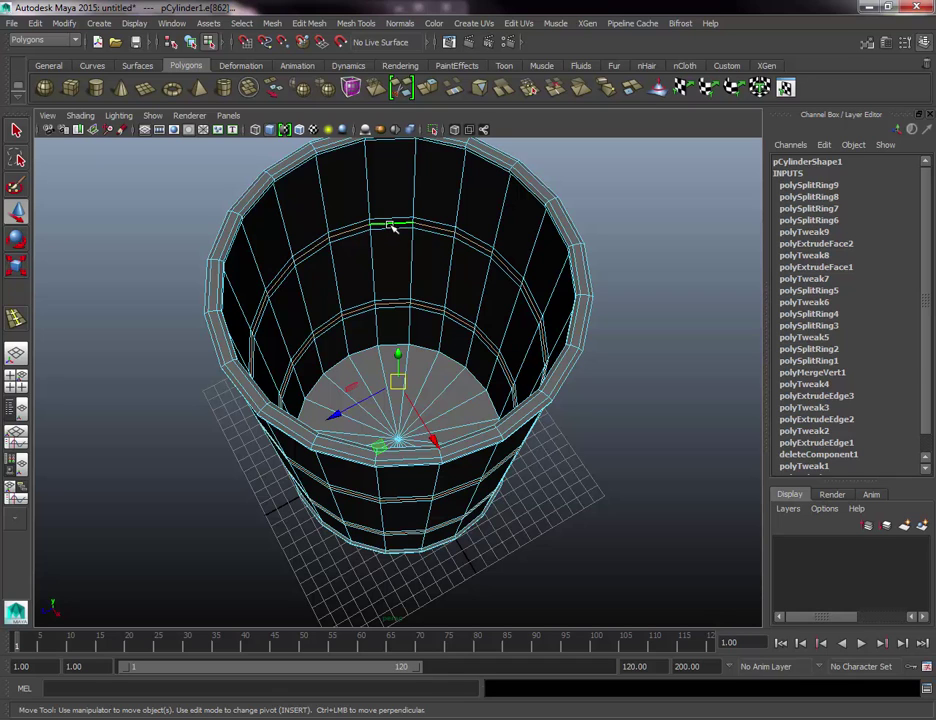
key("r")
left_click_drag(412, 355, 410, 338, "alt")
left_click(405, 342)
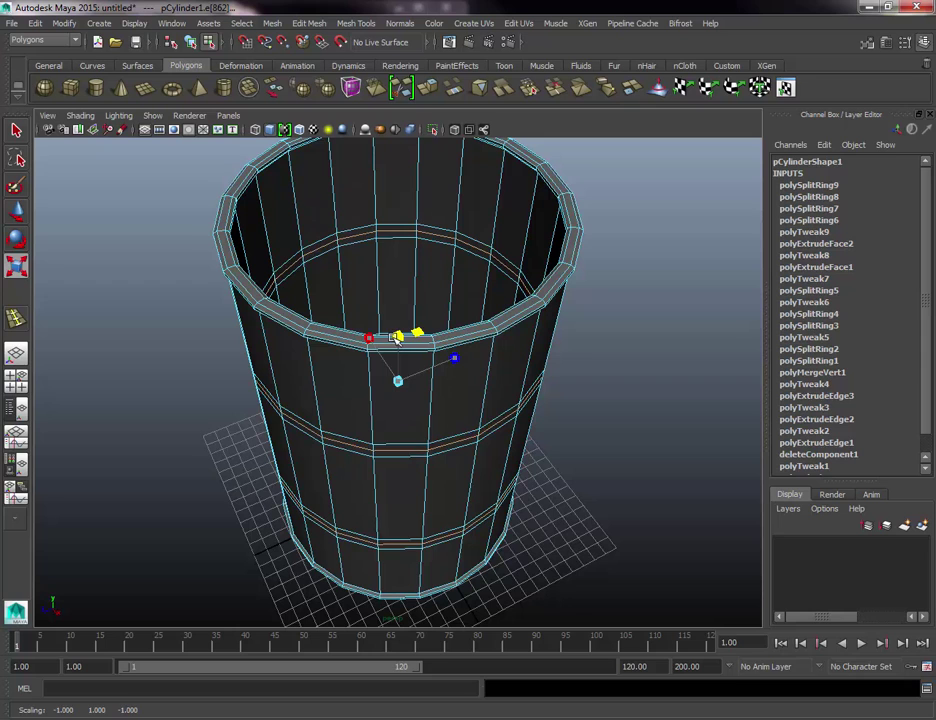
left_click_drag(385, 337, 428, 359)
right_click_drag(450, 337, 472, 324)
left_click(577, 378)
scroll(579, 381, "down", 4)
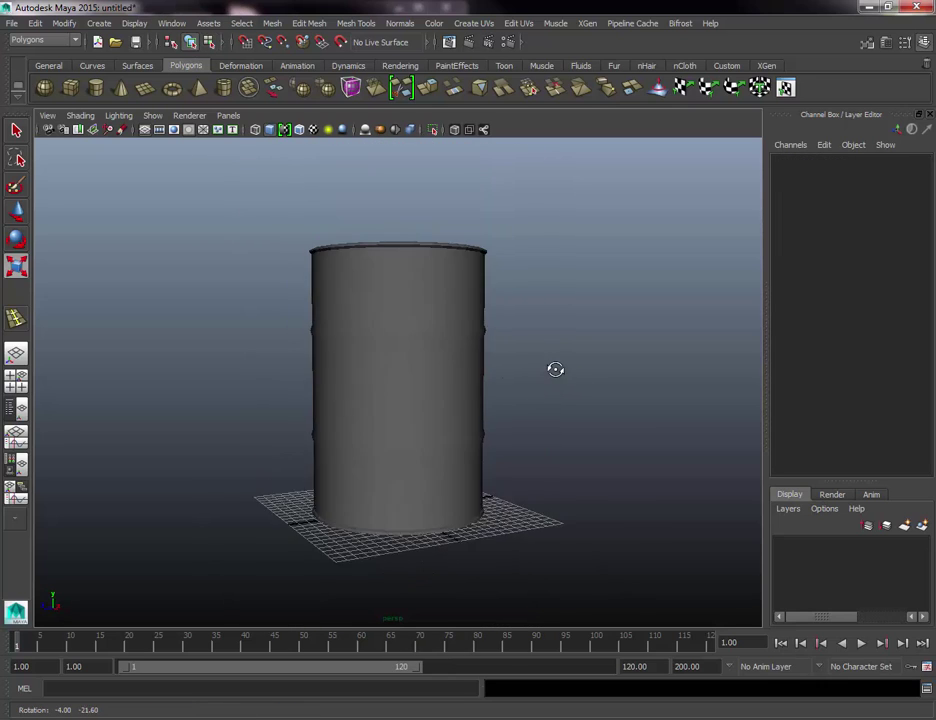
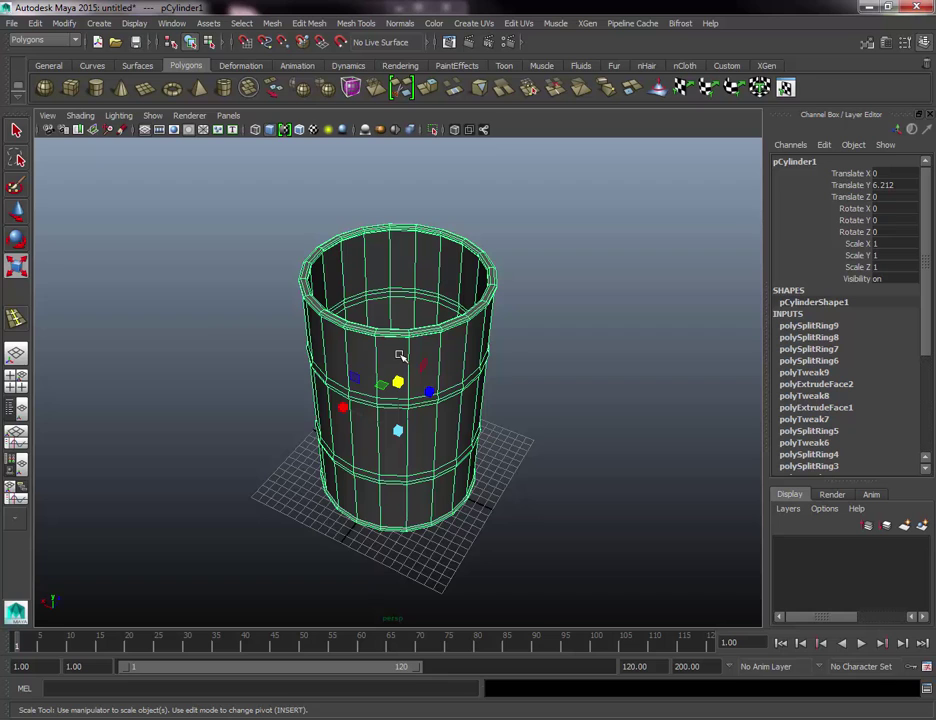
Soften all edges of the barrel and view its smooth shading.
left_click_drag(436, 450, 554, 480, "alt")
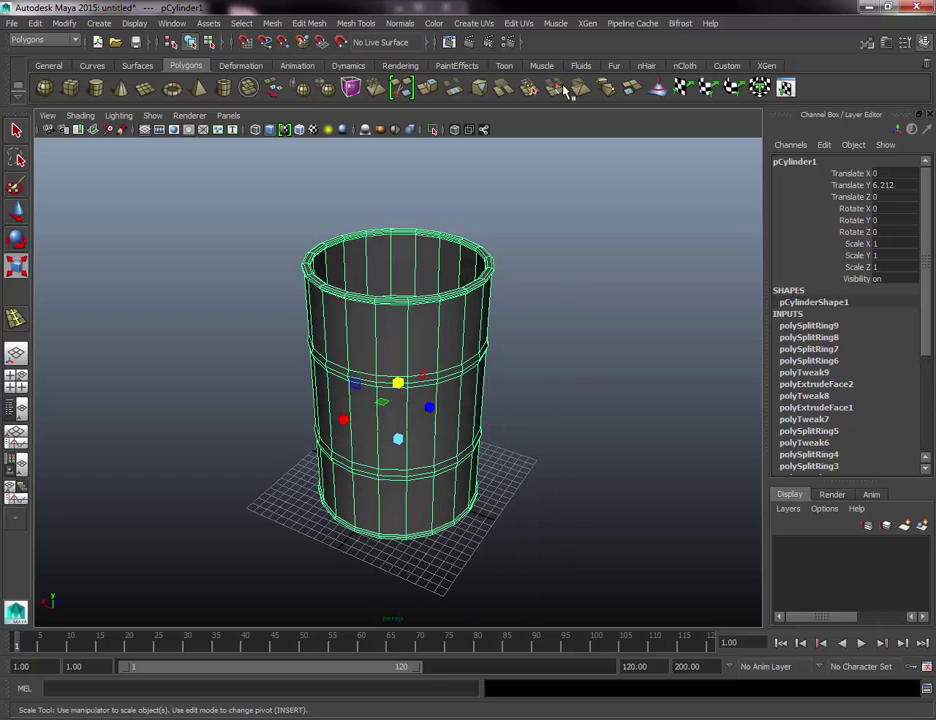
left_click(403, 24)
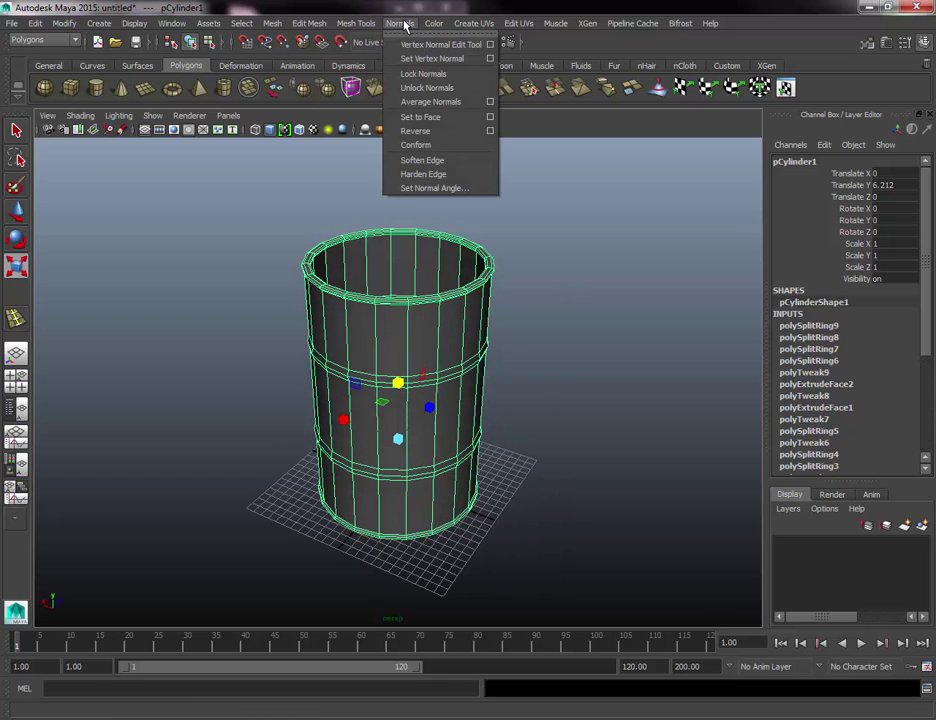
left_click(422, 160)
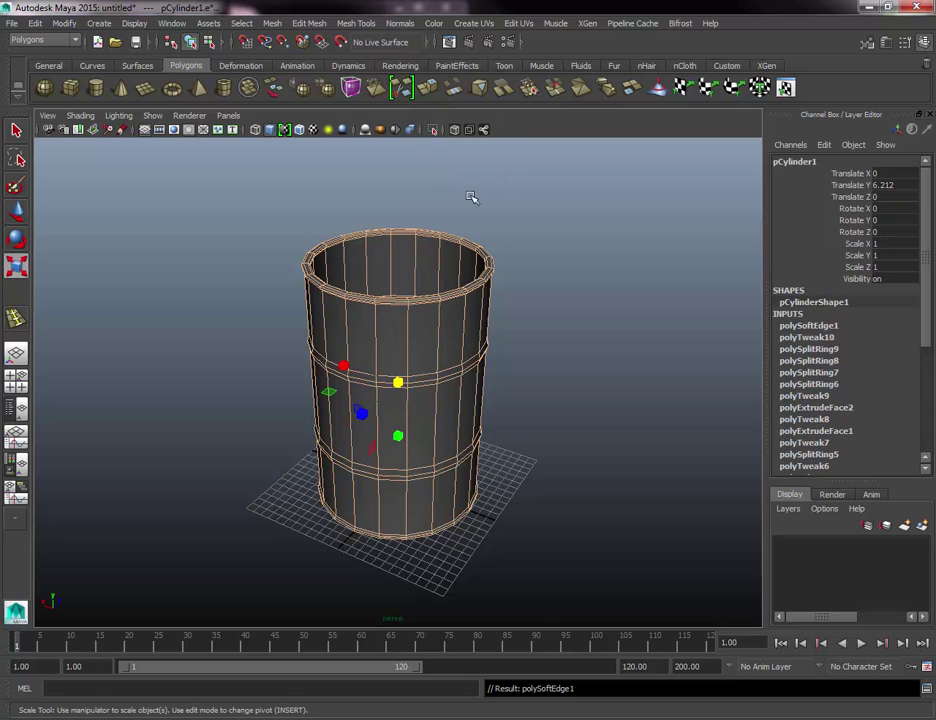
left_click(570, 251)
left_click_drag(570, 251, 545, 241, "alt")
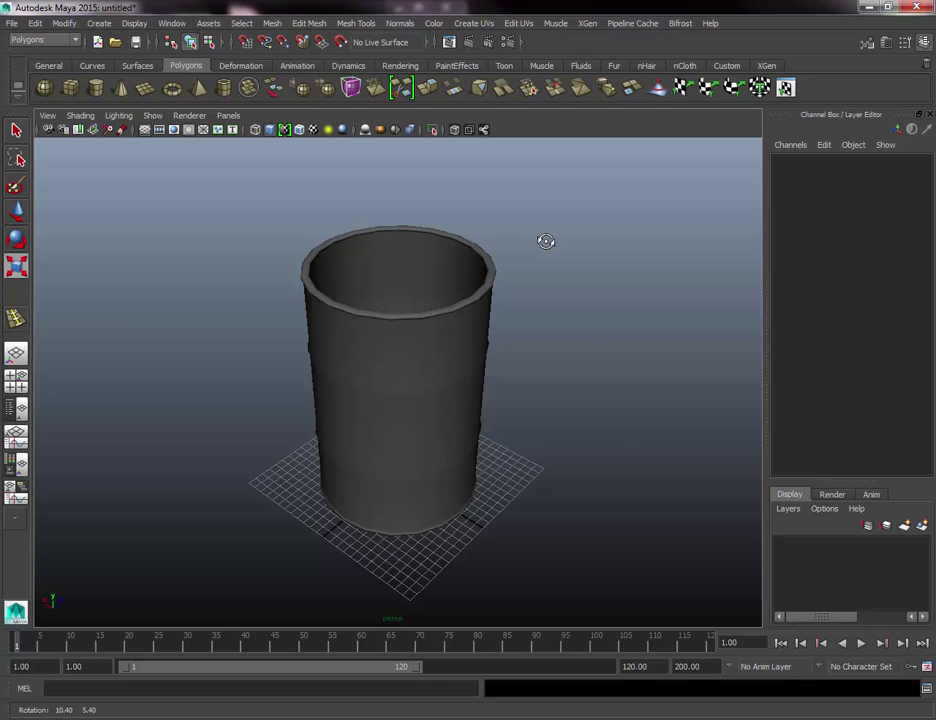
left_click_drag(545, 241, 506, 253, "alt")
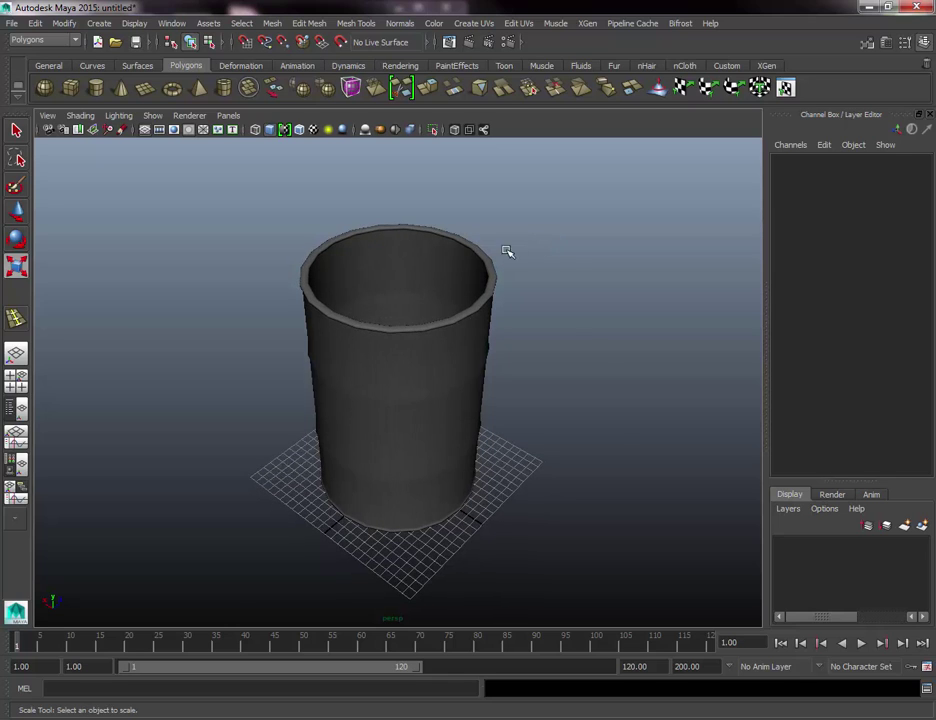
Harden the middle edge loops of the wall ridges on the outside and inside, and return to object mode.
left_click(418, 265)
right_click_drag(416, 264, 416, 231)
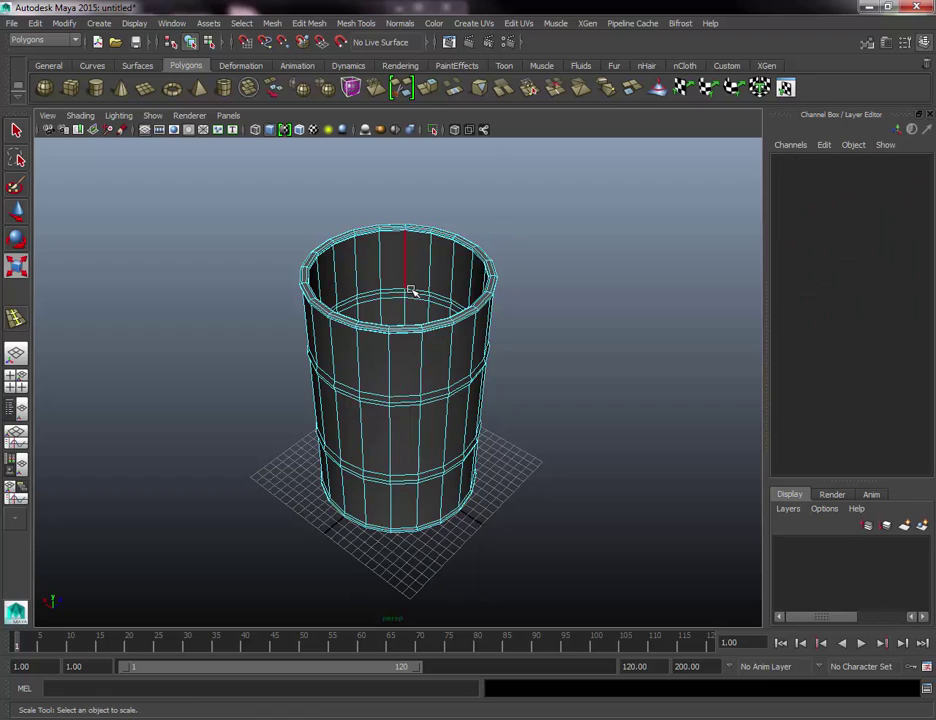
left_click(400, 405)
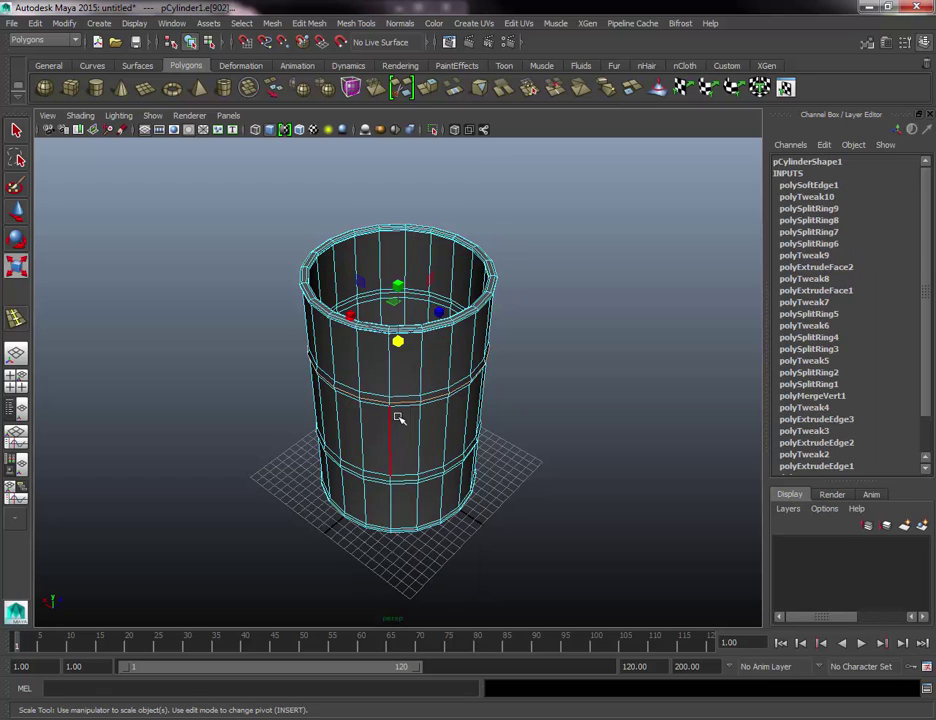
left_click(407, 483)
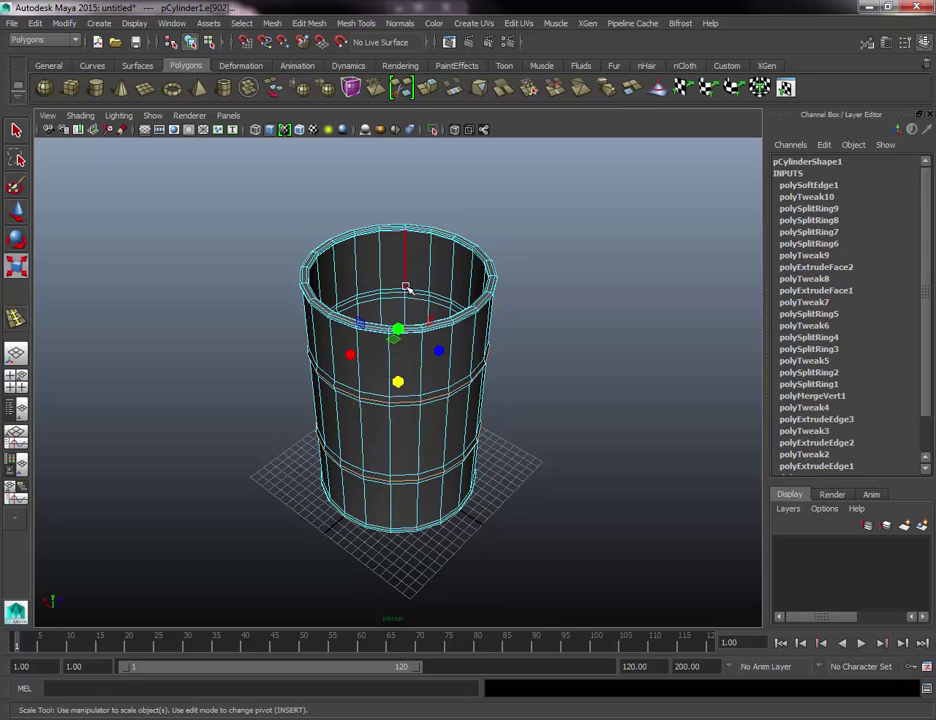
left_click(393, 292)
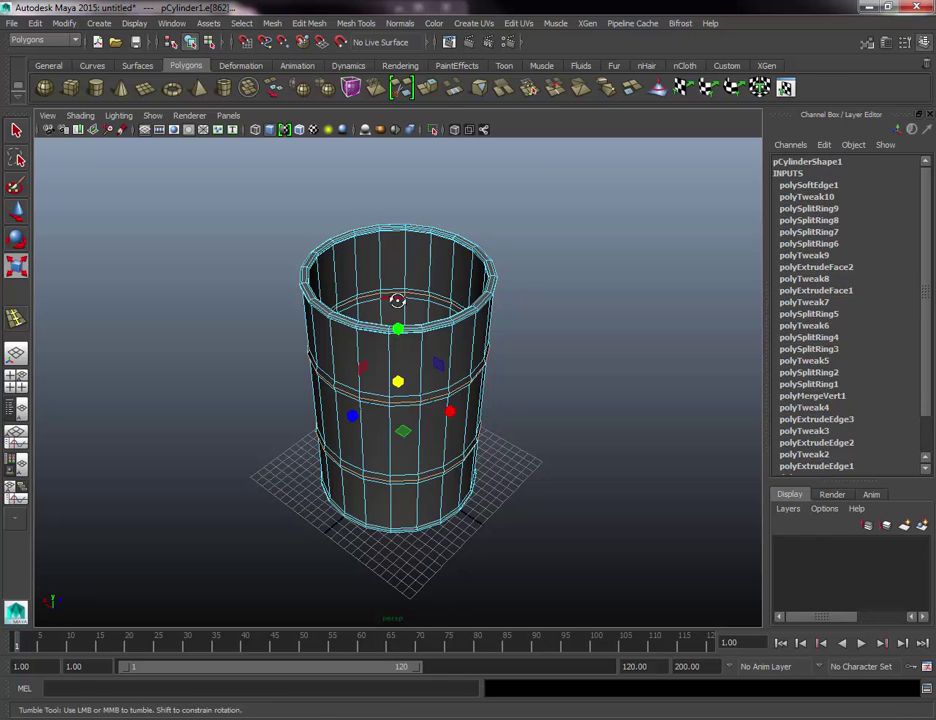
left_click_drag(397, 297, 395, 326, "alt")
scroll(380, 340, "up", 5)
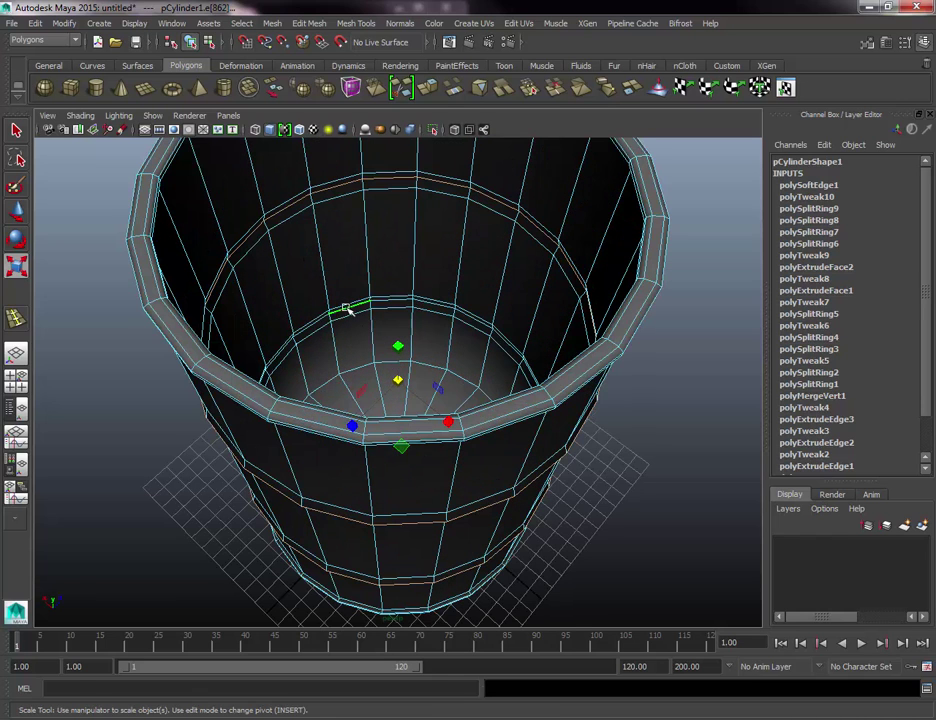
scroll(380, 315, "down", 5)
left_click_drag(378, 318, 428, 217, "alt")
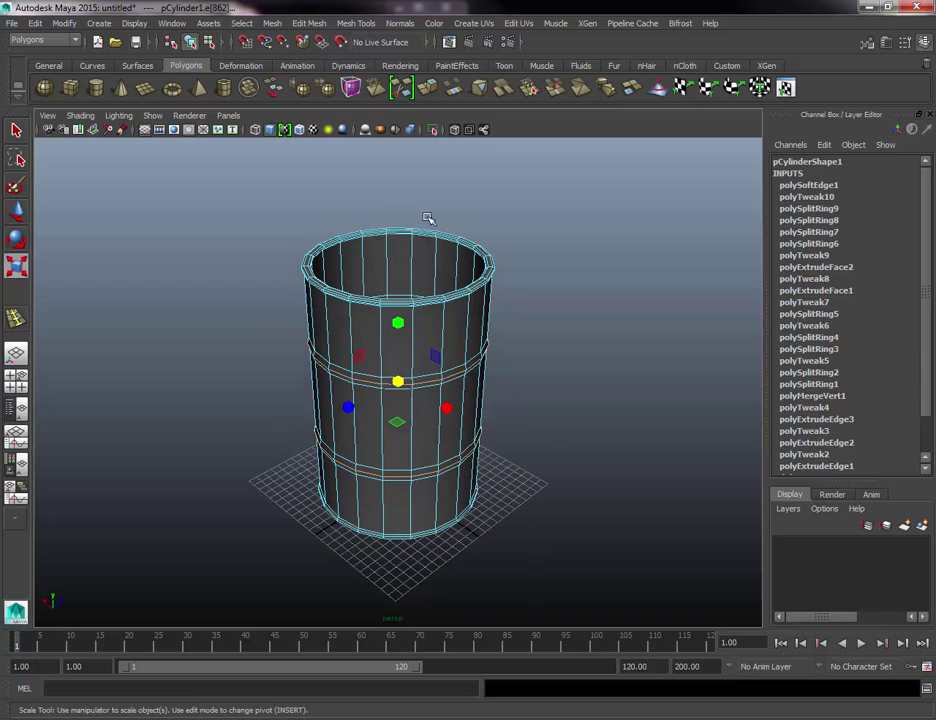
left_click(412, 24)
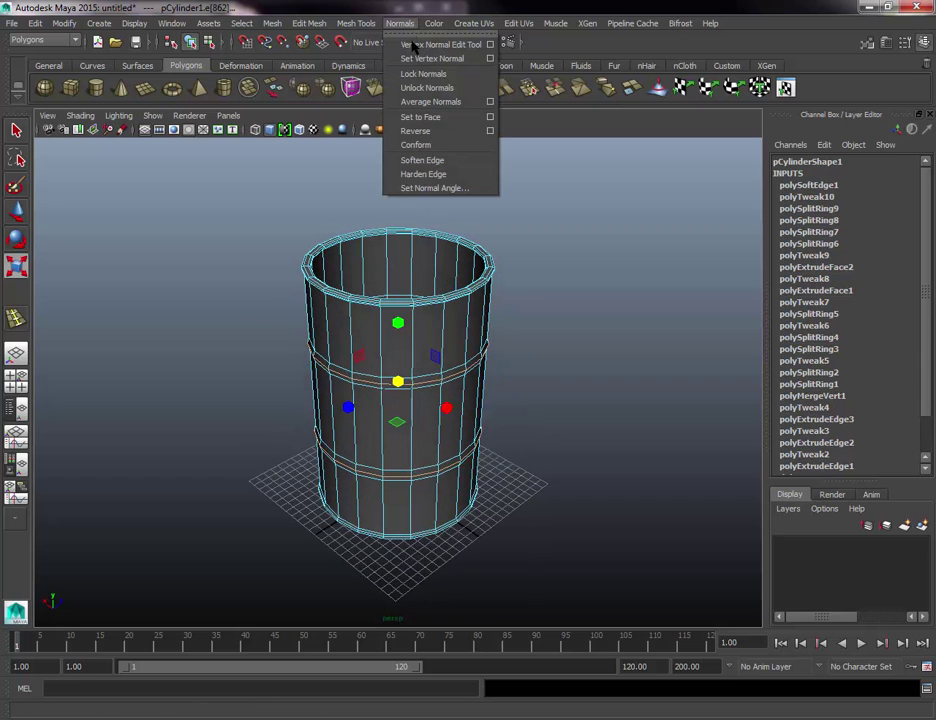
left_click(421, 175)
right_click(404, 242)
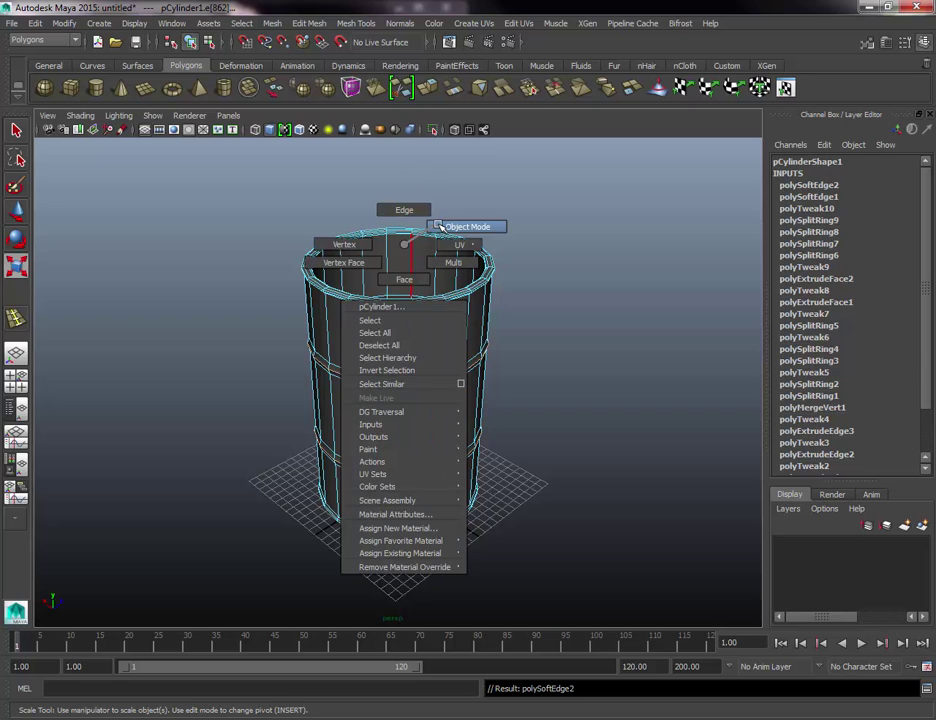
left_click(440, 227)
left_click(572, 264)
Select the outer edge loop at the very bottom of the base ridge and harden it.
left_click_drag(574, 265, 438, 327, "alt")
left_click(415, 324)
right_click_drag(395, 332, 384, 292)
double_click(399, 355)
left_click_drag(399, 355, 352, 424, "alt")
right_click_drag(352, 424, 311, 439, "alt")
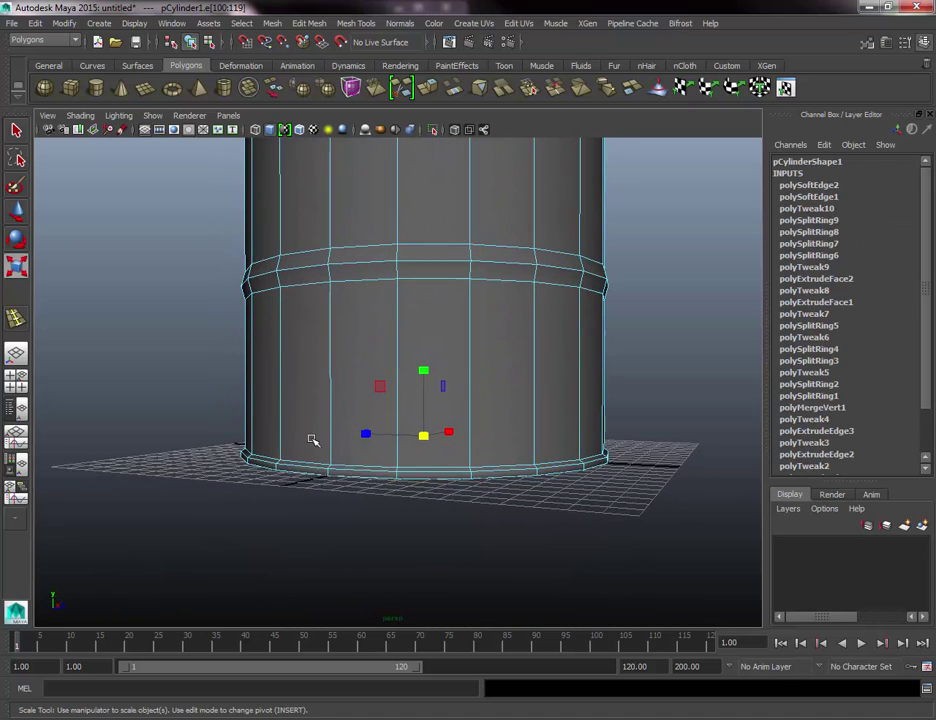
left_click_drag(311, 439, 316, 508, "alt")
double_click(316, 508)
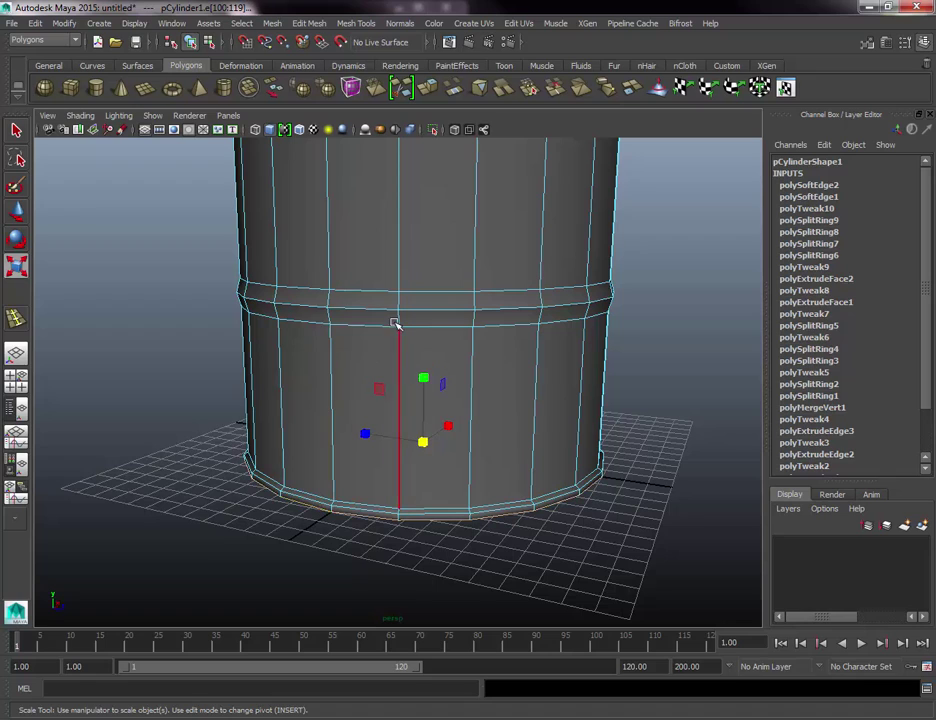
left_click(401, 23)
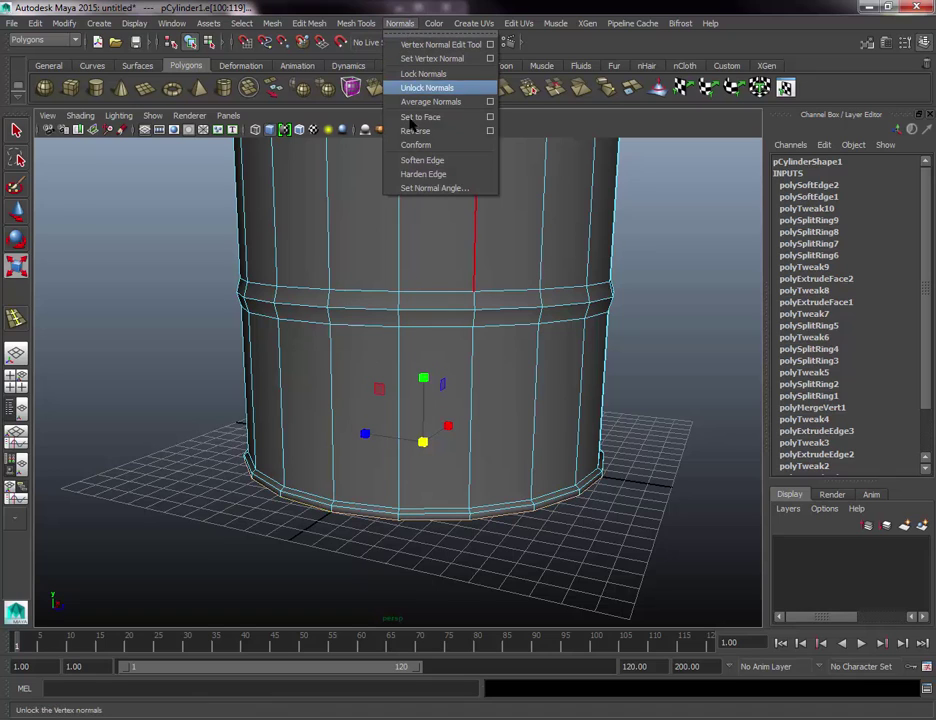
left_click(410, 178)
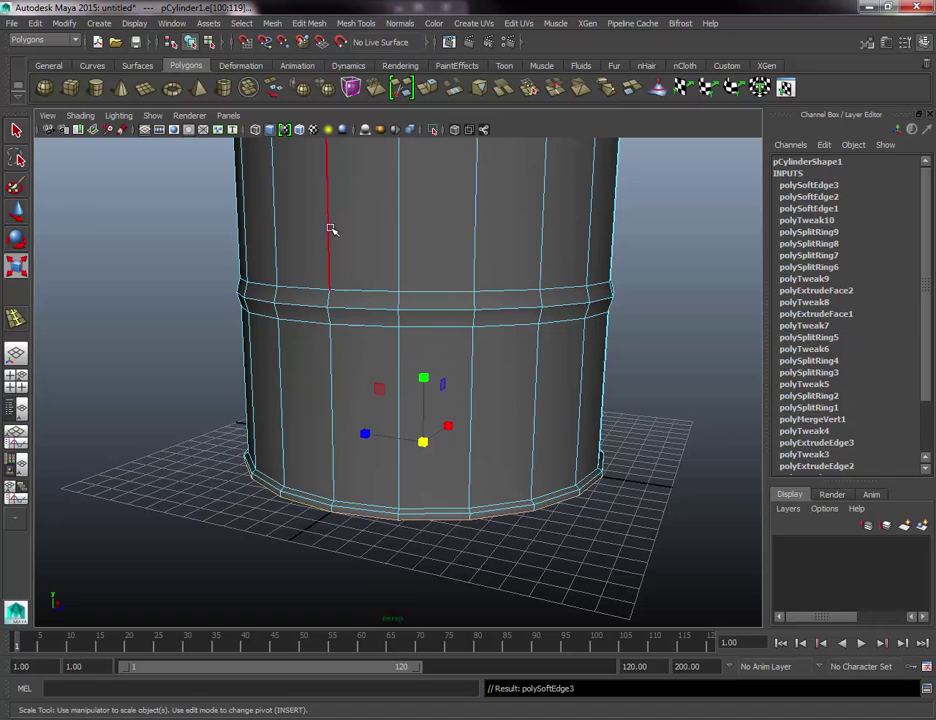
Return to object mode and examine the shading of the wall ridges and base around the barrel.
right_click_drag(356, 205, 389, 186)
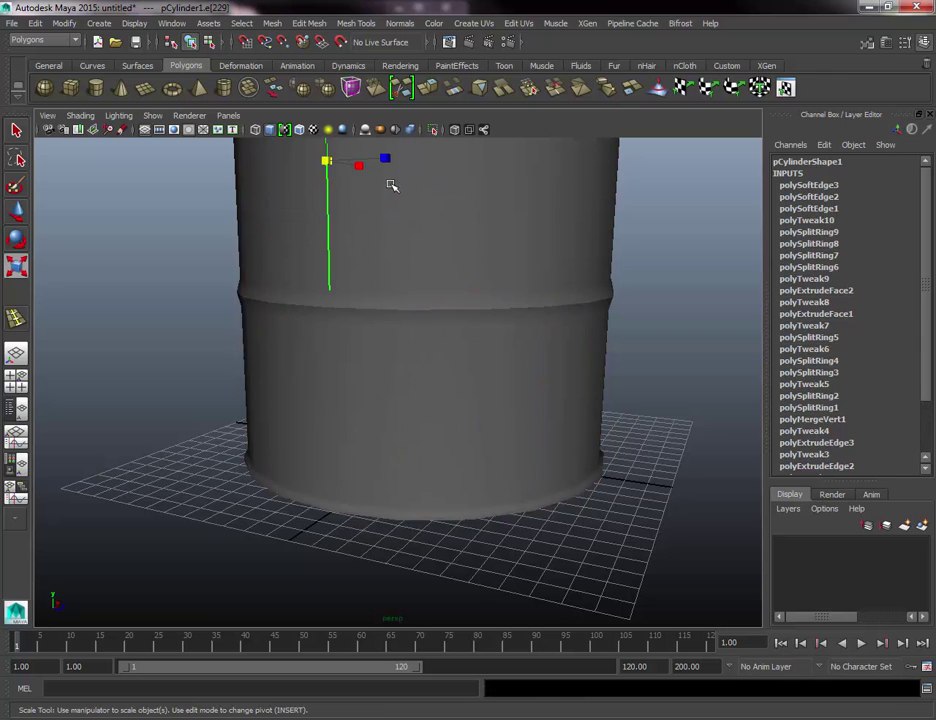
left_click_drag(409, 210, 384, 227, "alt")
scroll(382, 291, "down", 5)
left_click(428, 225)
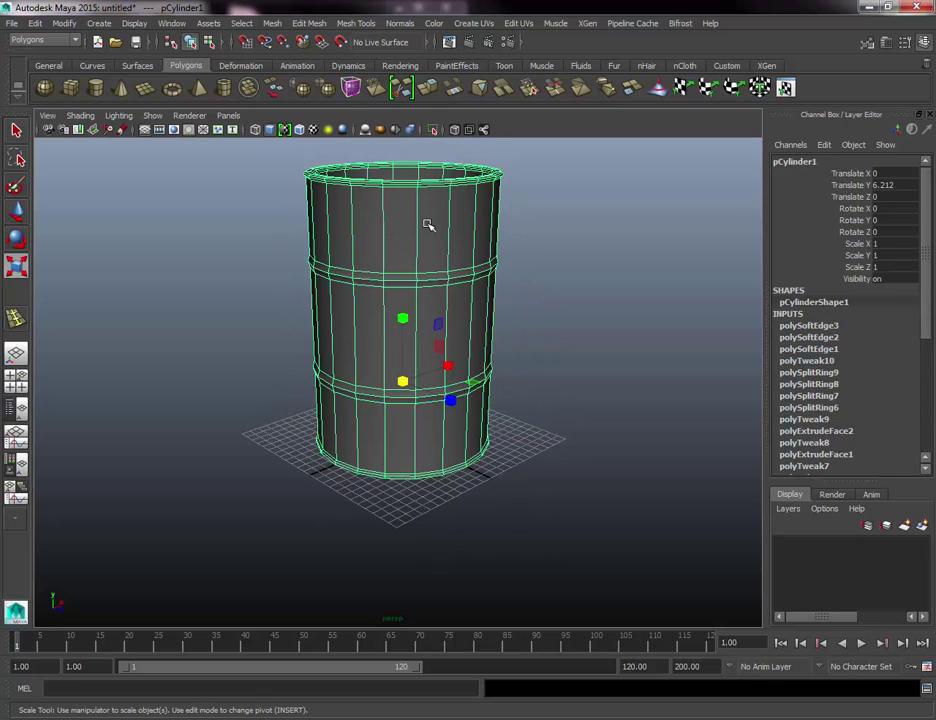
left_click(556, 255)
left_click_drag(556, 255, 526, 282, "alt")
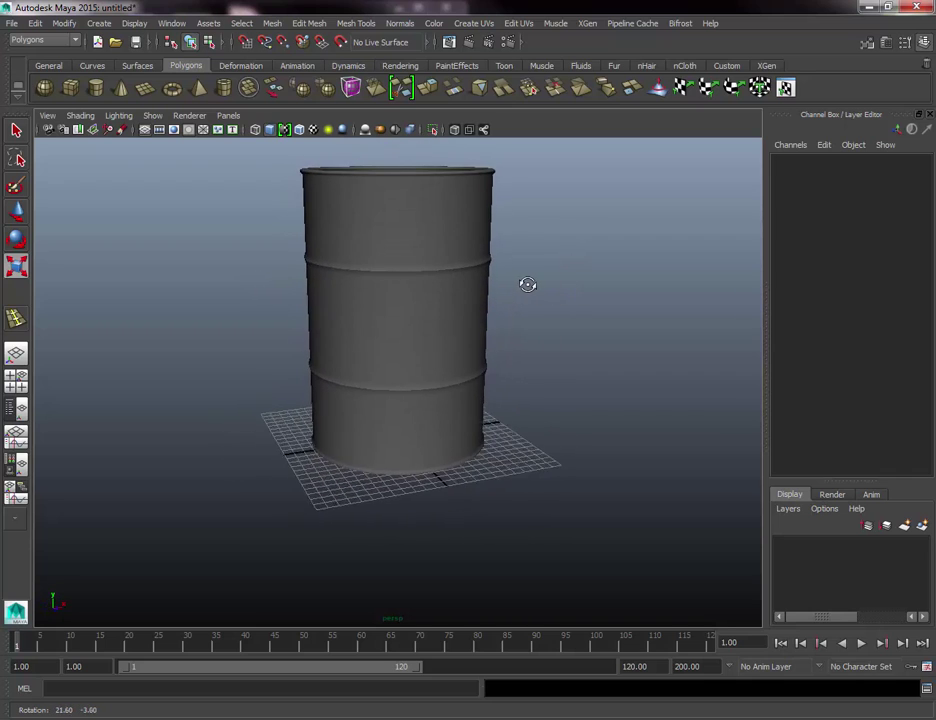
key("r")
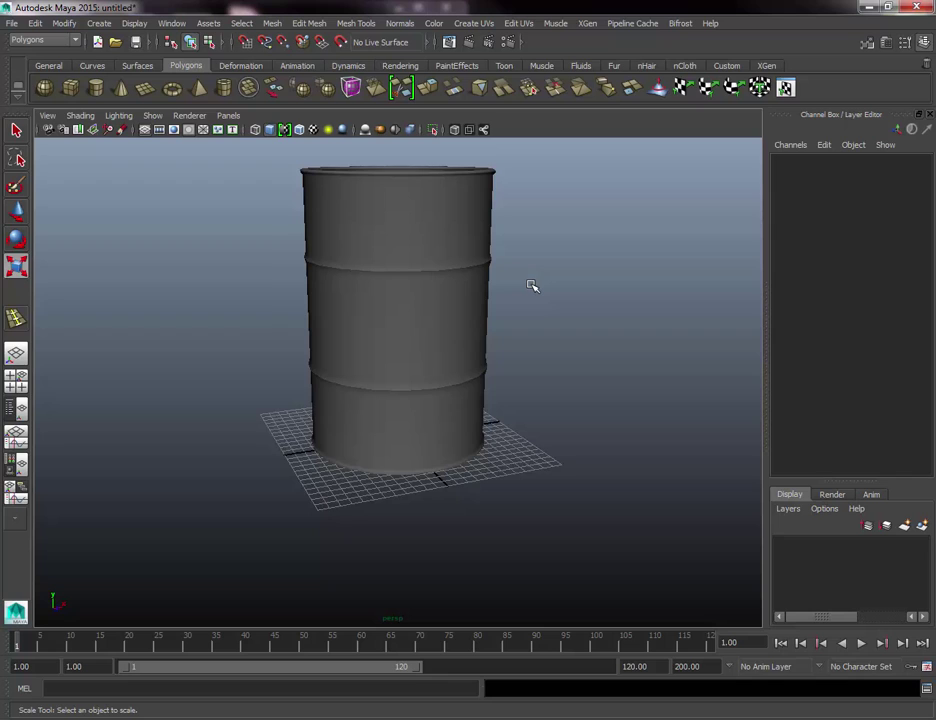
Save the scene as Barrel_01 in Maya Binary format in the project's scenes folder.
left_click(14, 23)
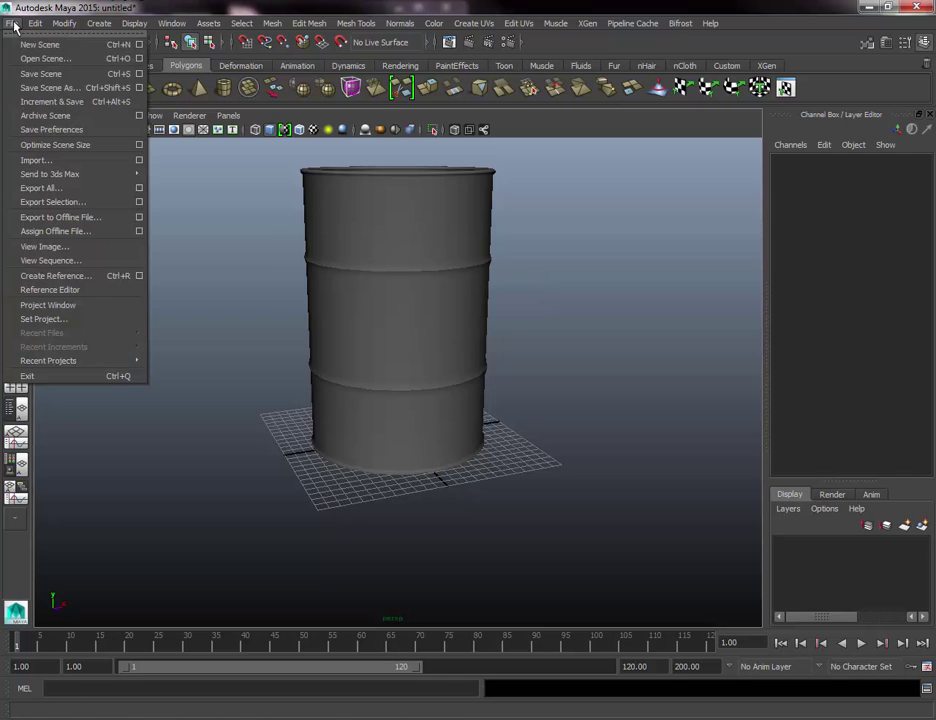
left_click(61, 88)
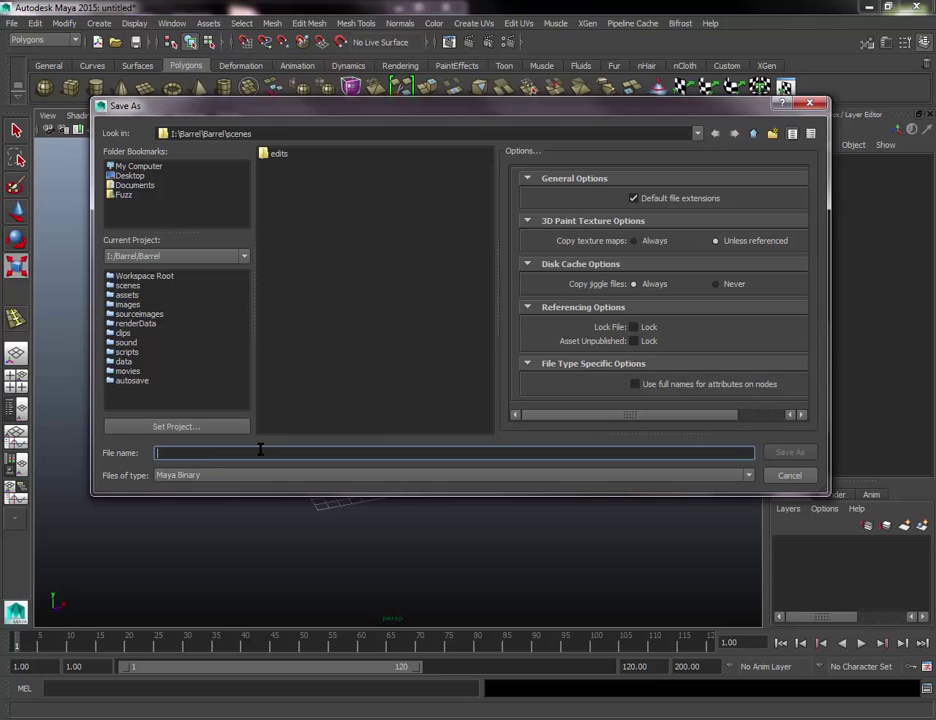
type("Barrel_01")
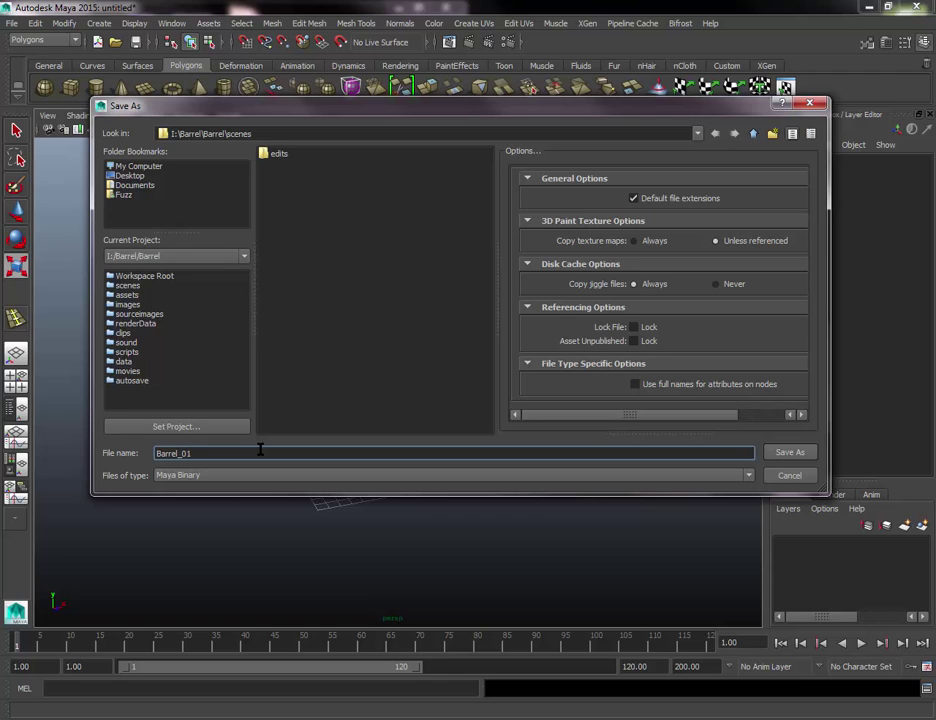
key("Return")
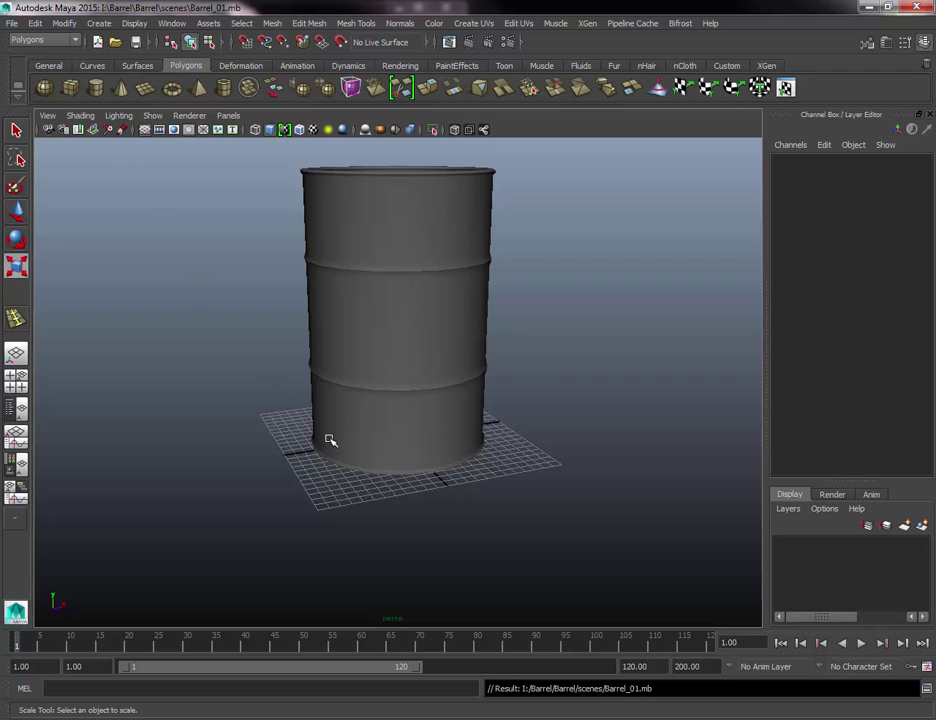
left_click_drag(290, 362, 268, 368, "alt")
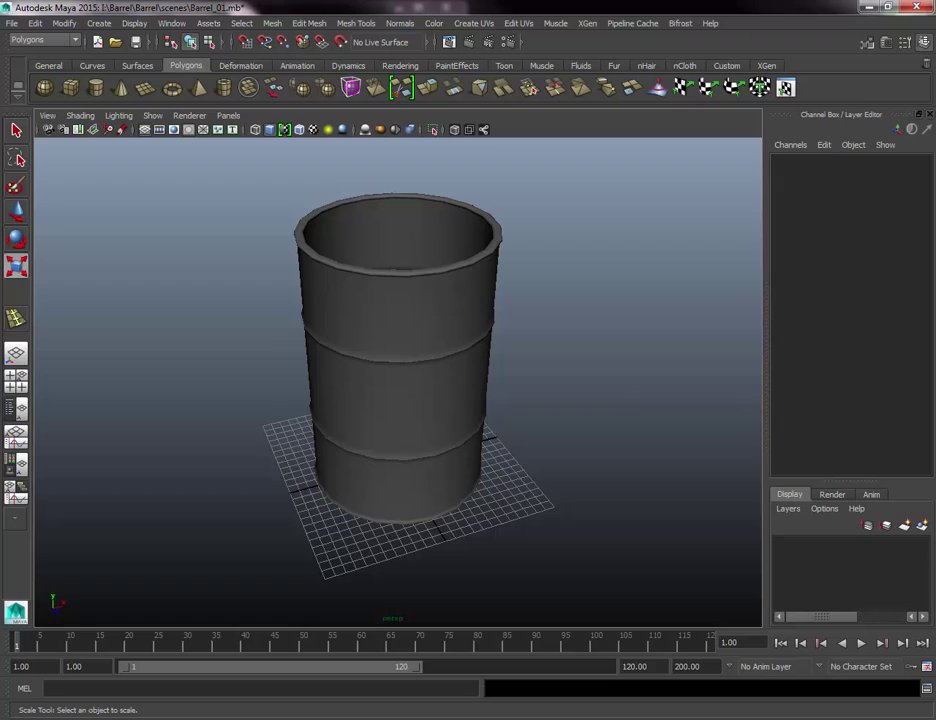